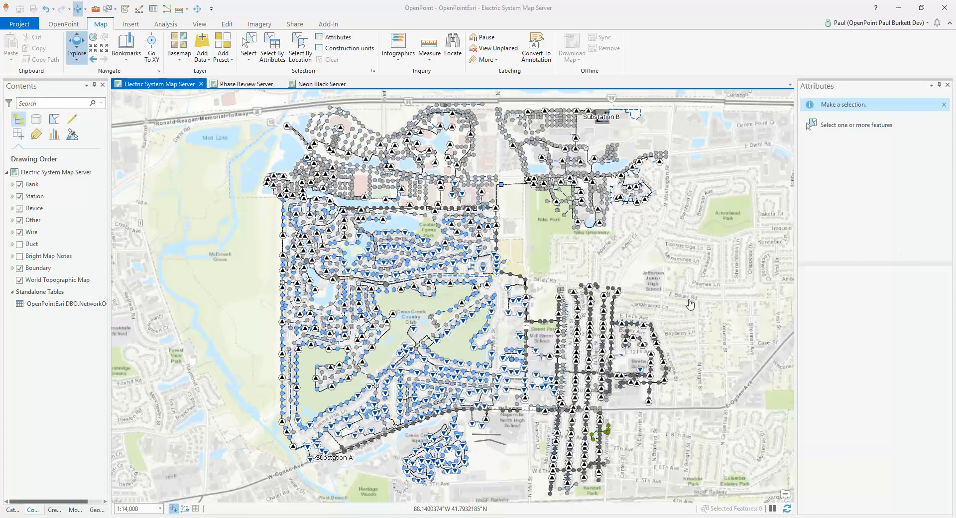
# Step: Go to the Pleasant Valley bookmark of the Electric System Map Server map
pyautogui.scroll(1, 506, 343)
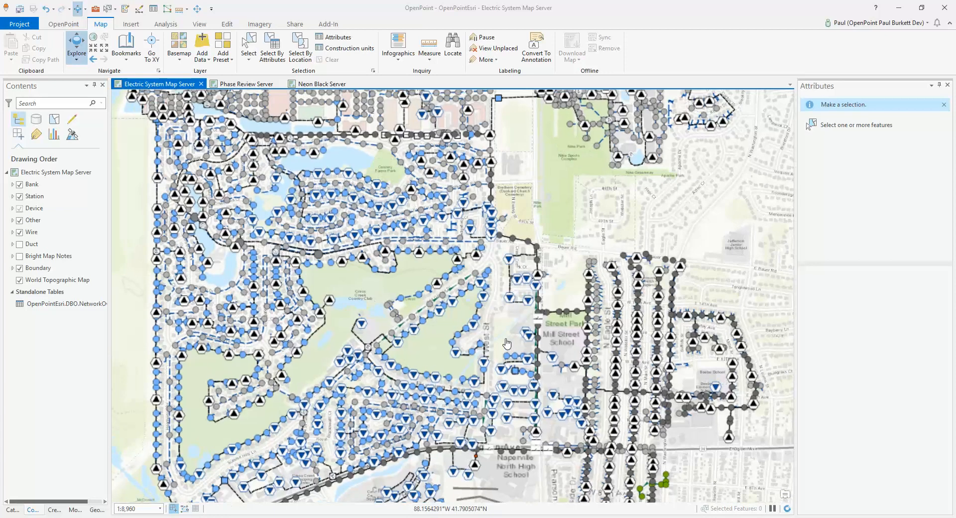
pyautogui.scroll(1, 506, 342)
pyautogui.scroll(3, 506, 343)
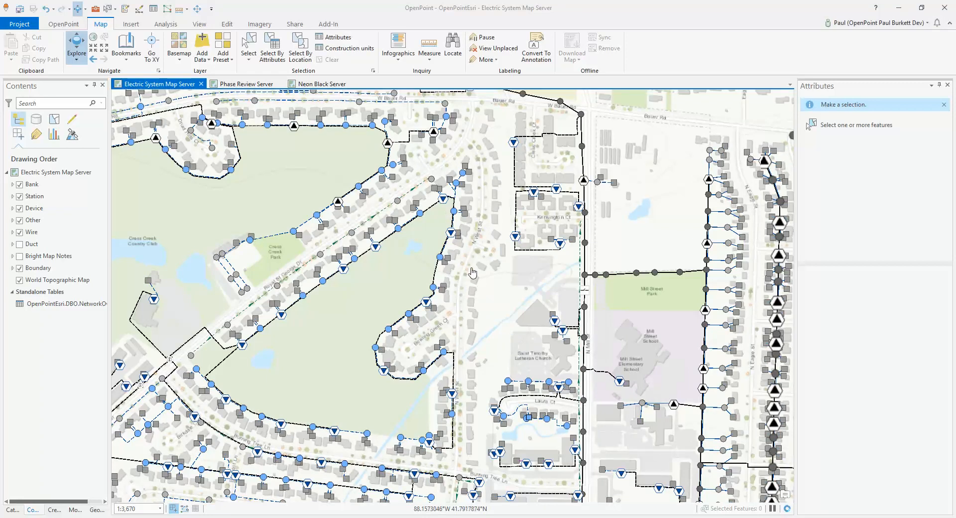
pyautogui.scroll(1, 483, 270)
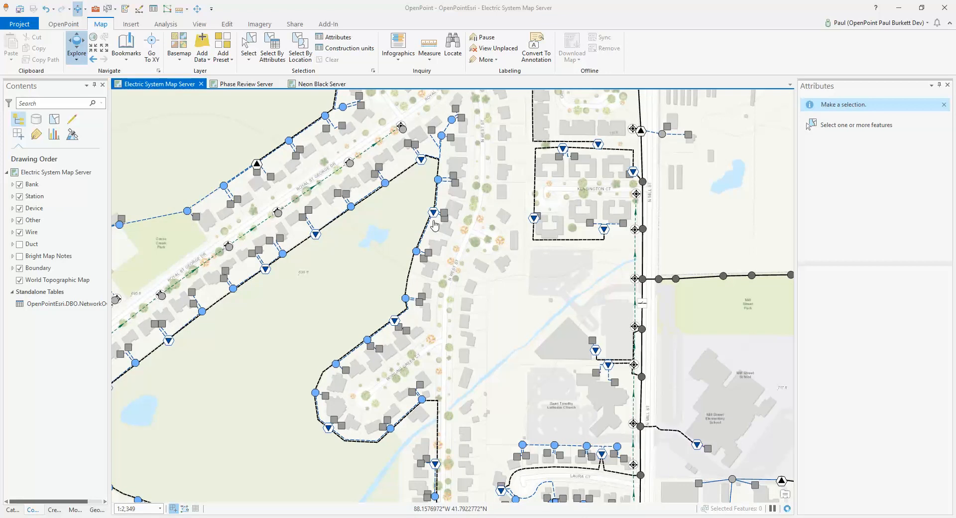
pyautogui.click(126, 61)
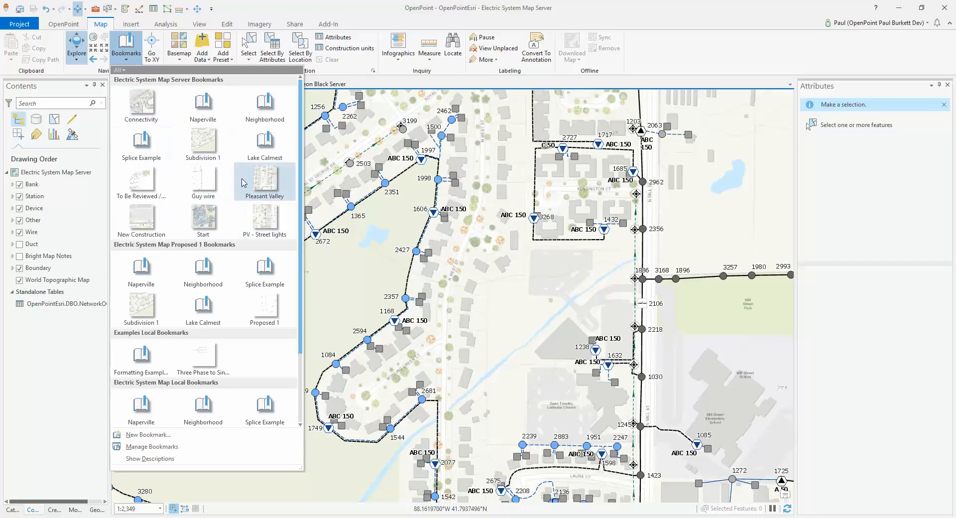
pyautogui.click(264, 185)
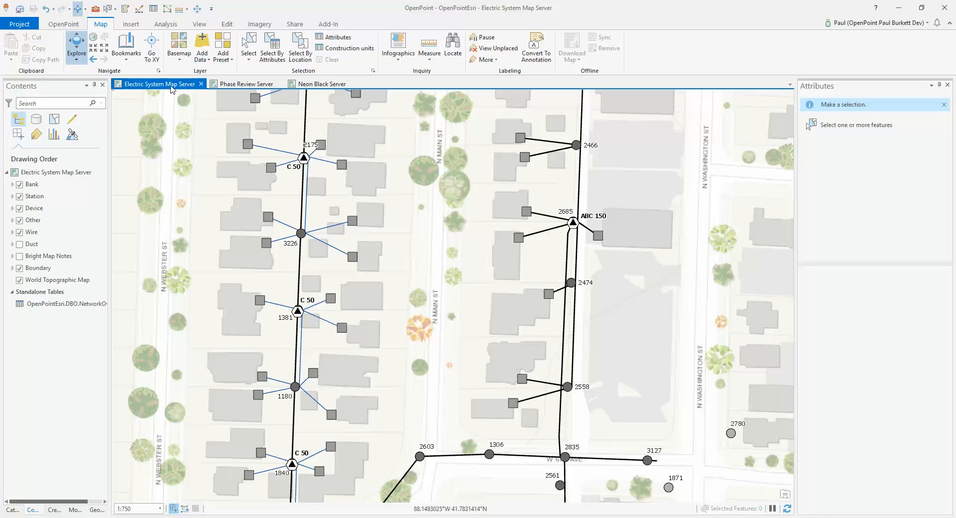
# Step: Try the Imagery and OpenStreetMap basemaps, and switch back to the Topographic basemap
pyautogui.click(177, 62)
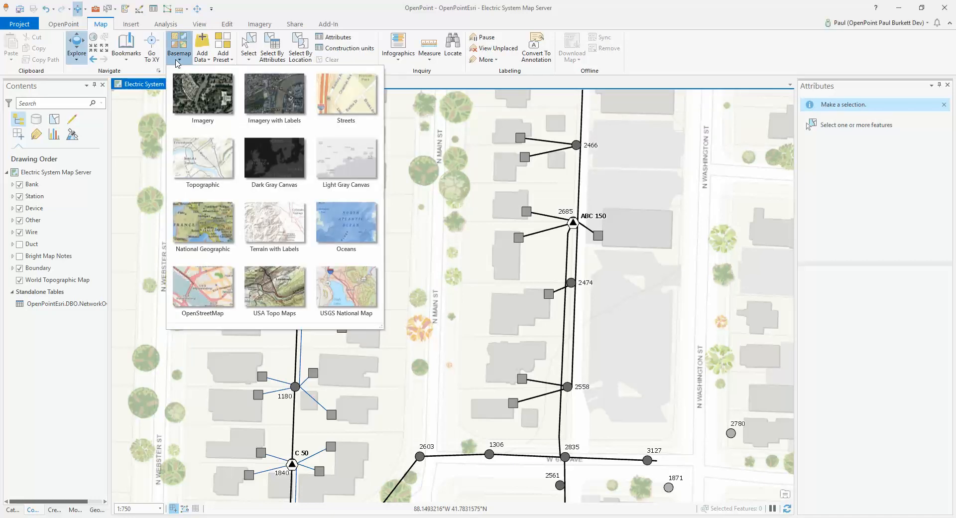
pyautogui.click(191, 96)
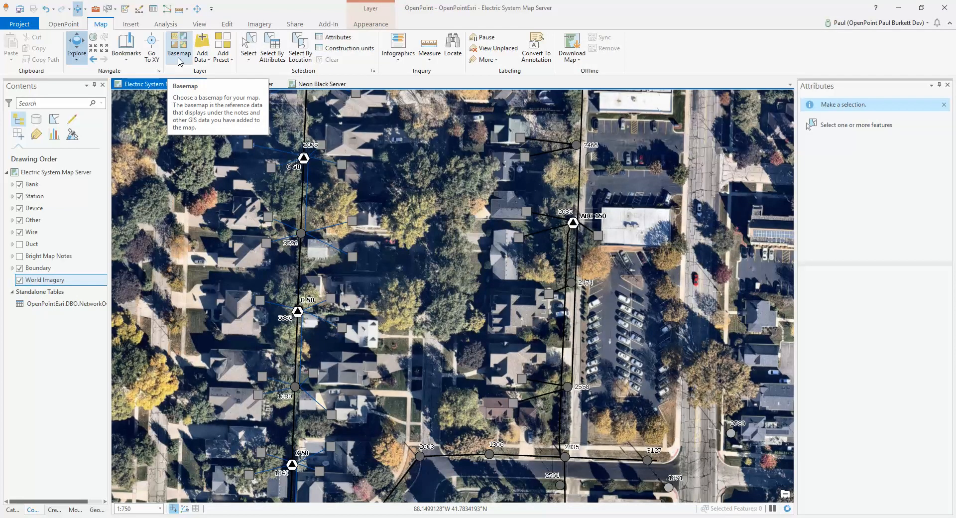
pyautogui.click(179, 50)
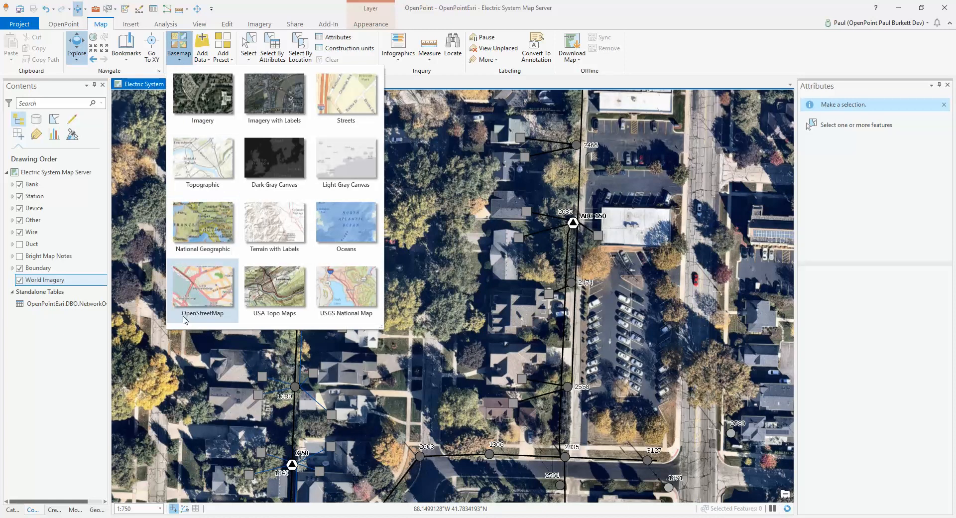
pyautogui.click(186, 295)
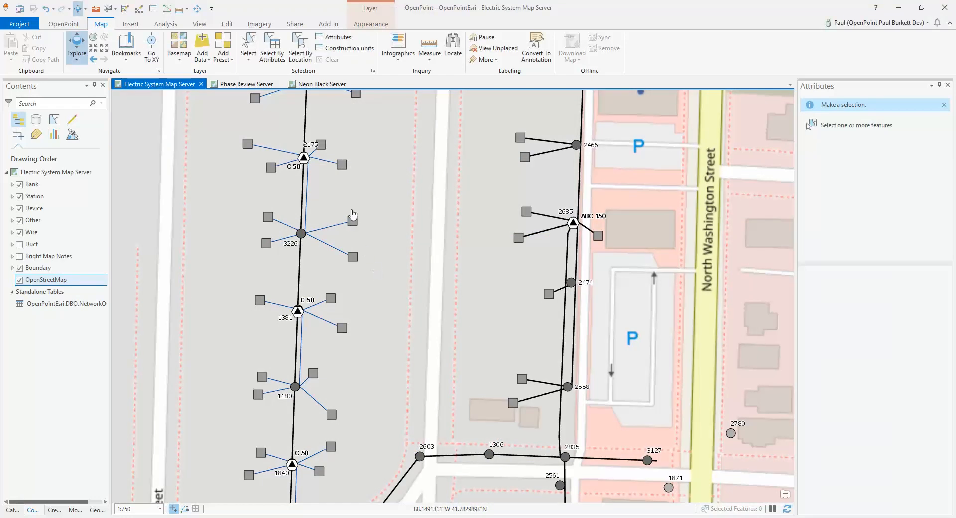
pyautogui.click(181, 52)
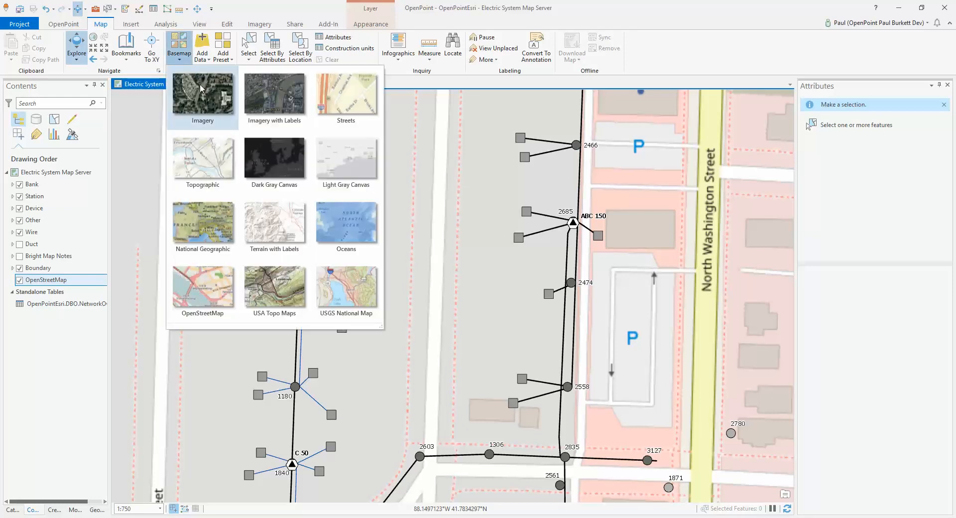
pyautogui.click(207, 163)
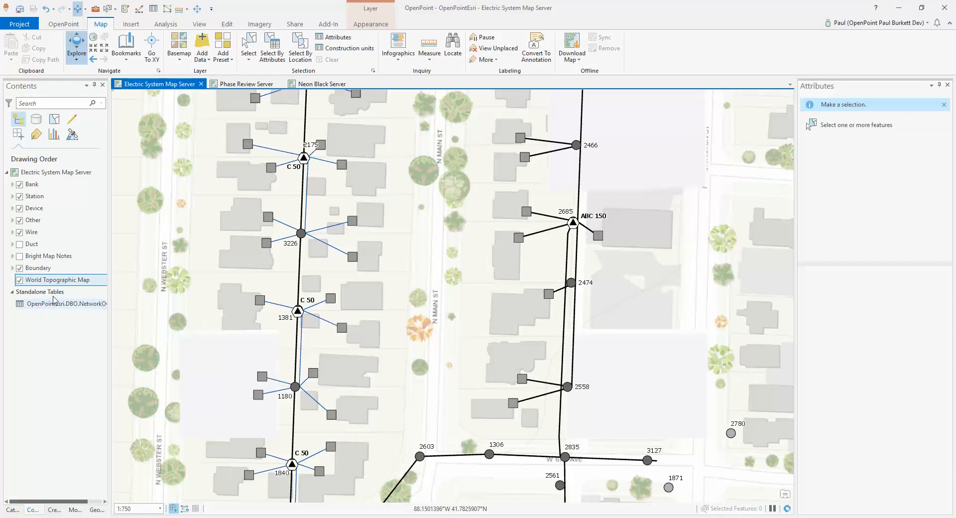
# Step: Turn the World Topographic Map layer off and back on
pyautogui.click(19, 280)
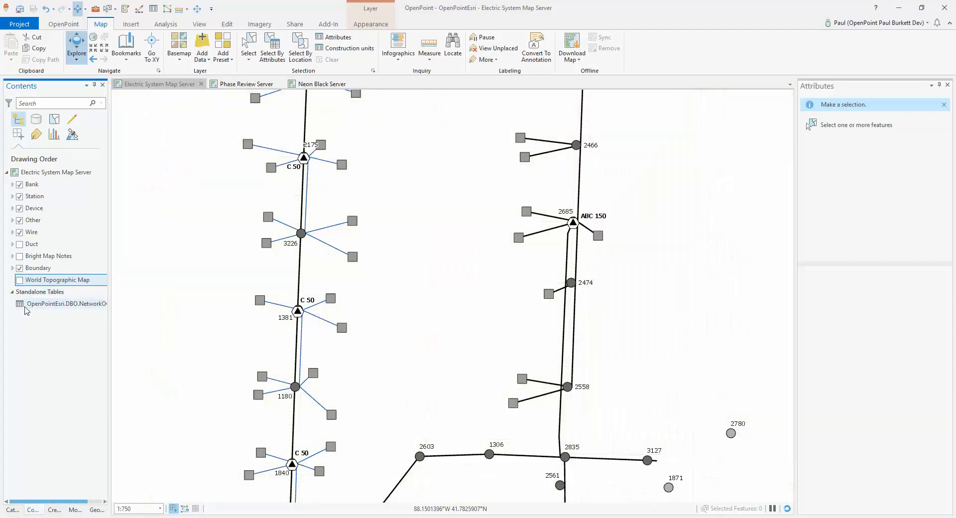
pyautogui.click(19, 281)
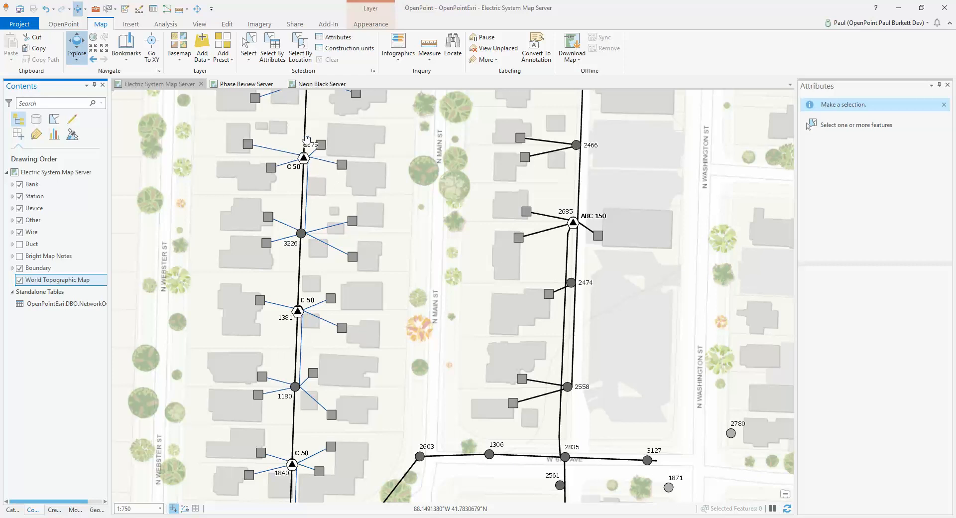
# Step: View the Phase Review Server map and examine the Neon Black Server map closely around P254
pyautogui.click(237, 89)
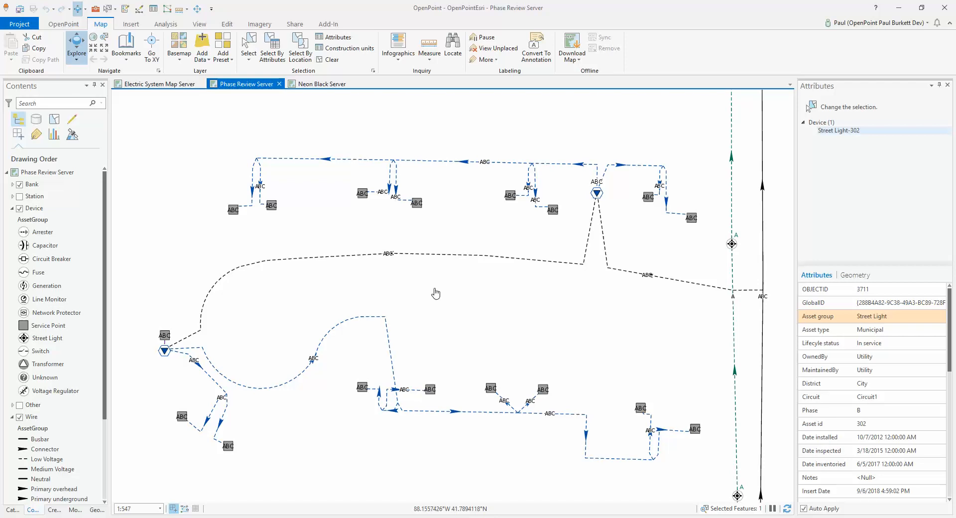
pyautogui.click(308, 84)
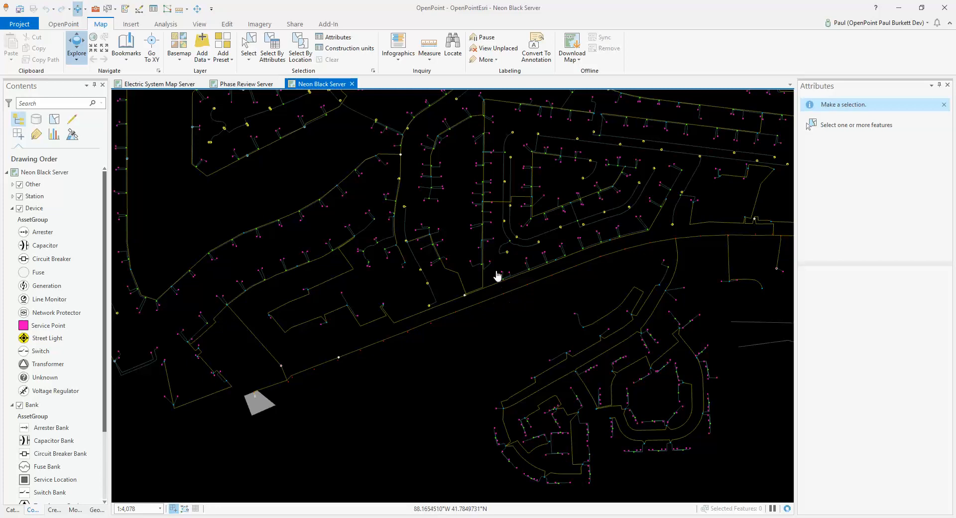
pyautogui.scroll(6, 497, 277)
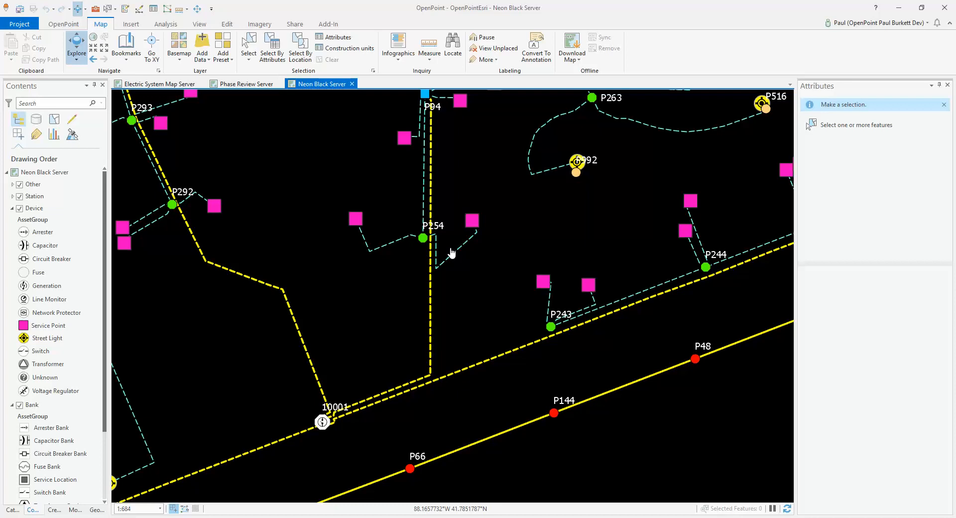
pyautogui.scroll(2, 452, 247)
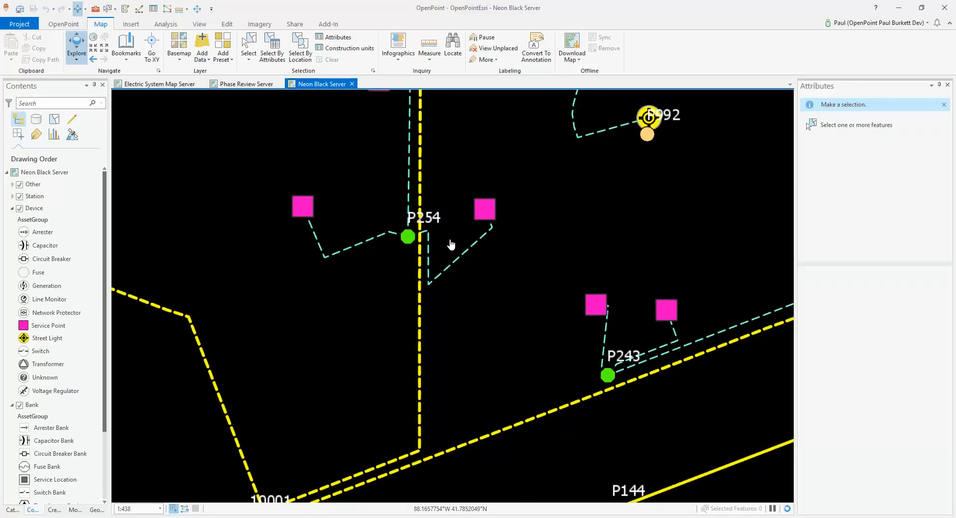
pyautogui.scroll(2, 450, 244)
pyautogui.scroll(2, 451, 244)
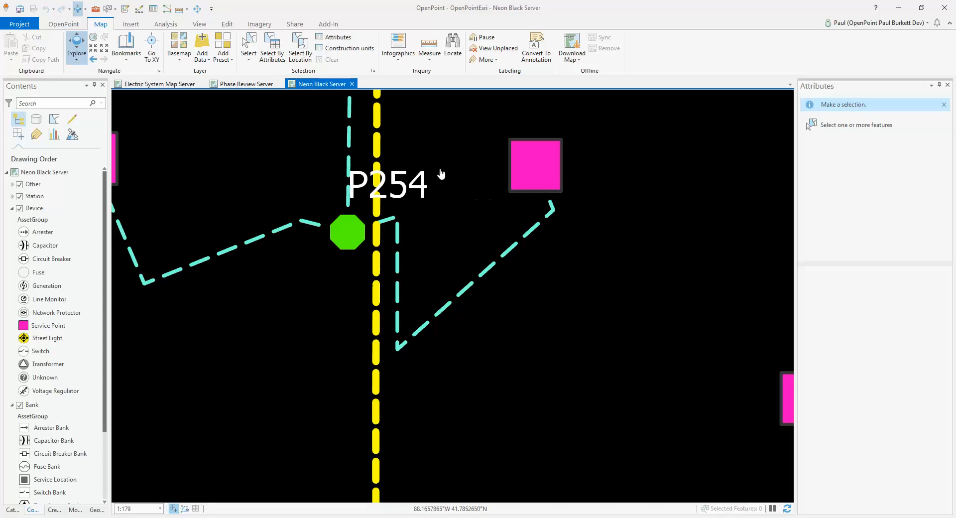
# Step: Return to the Electric System Map Server map and go to its PV - Street lights bookmark
pyautogui.click(154, 86)
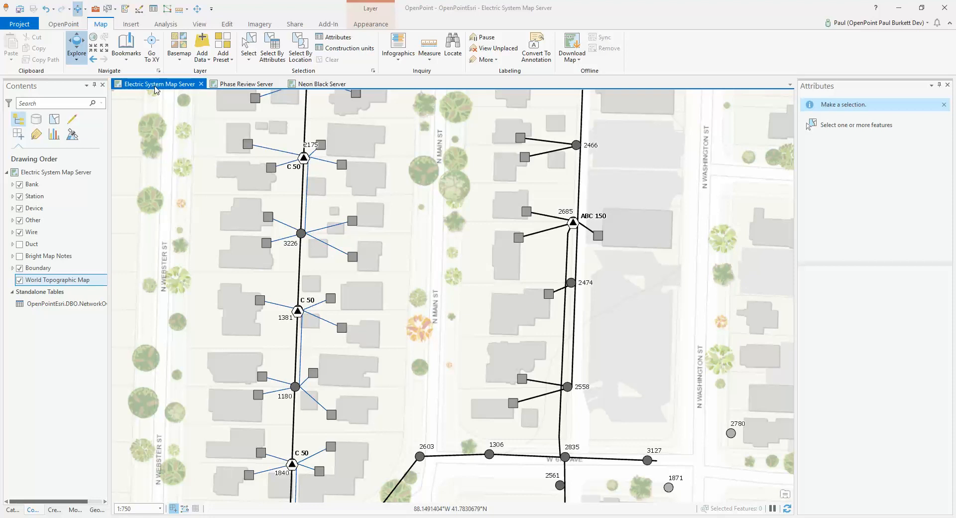
pyautogui.click(183, 57)
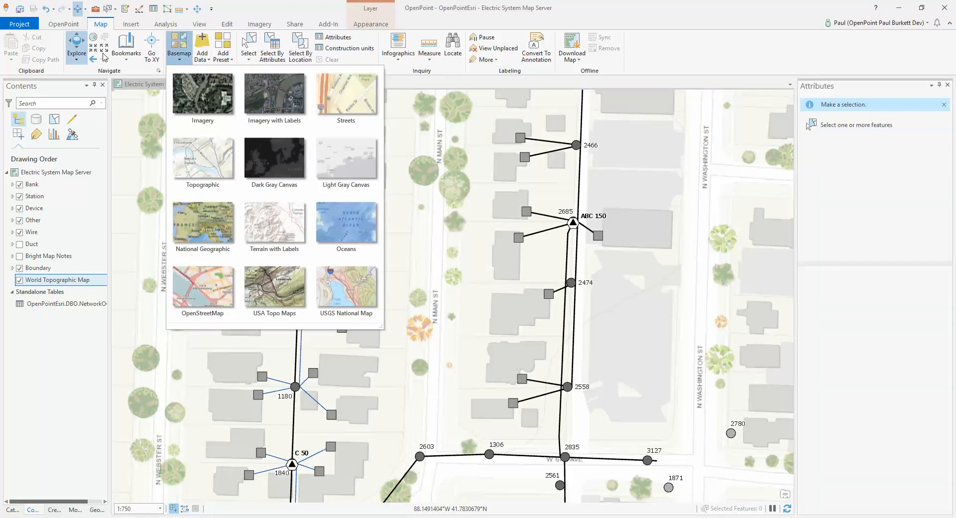
pyautogui.click(124, 56)
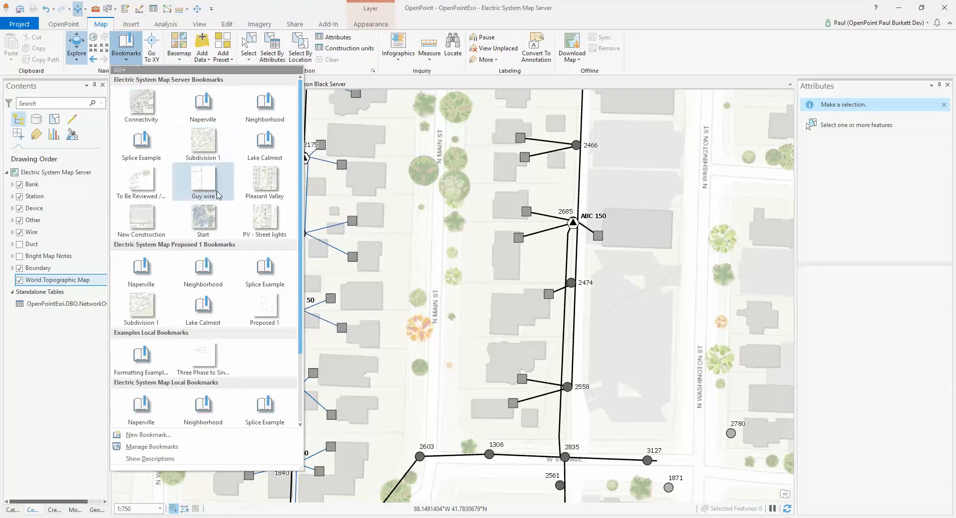
pyautogui.click(259, 222)
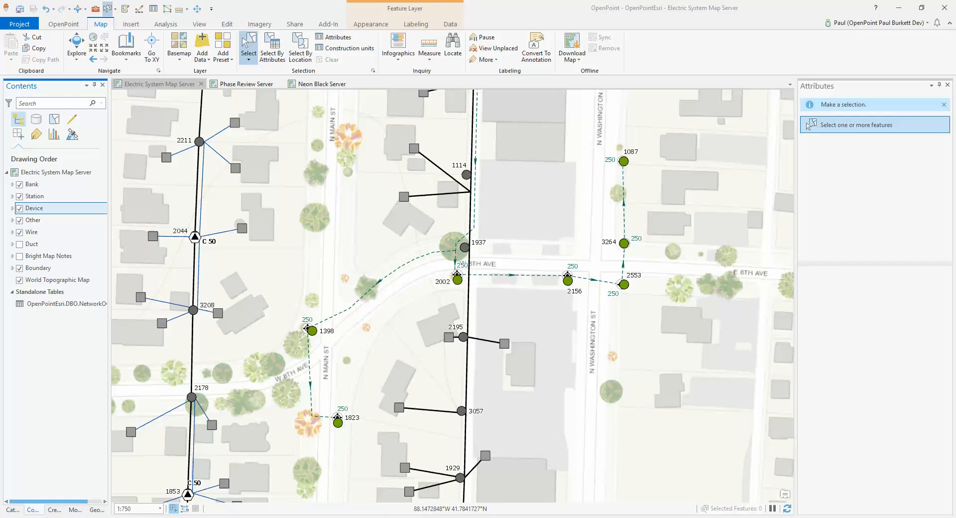
# Step: Select the service point southwest of pole 1114 and examine its attributes and the available Phase values
pyautogui.click(407, 200)
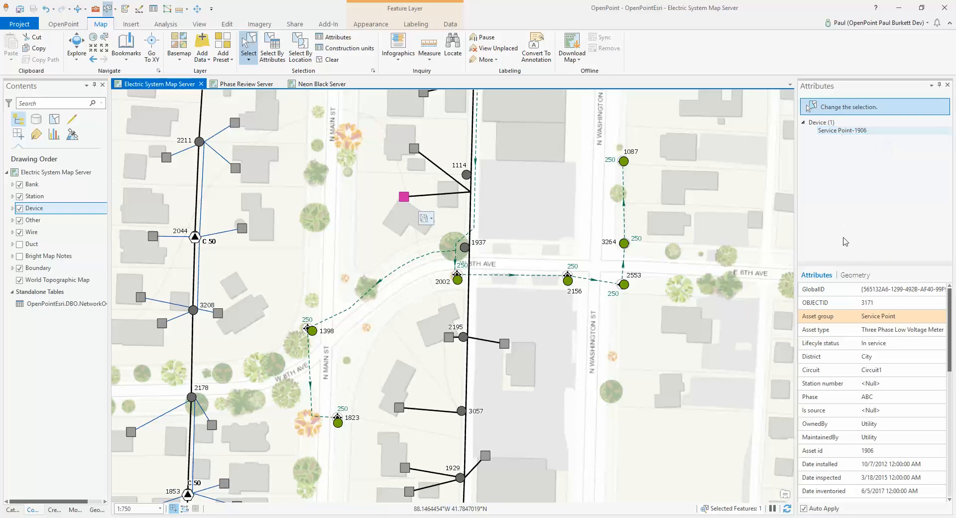
pyautogui.moveTo(814, 286)
pyautogui.moveTo(843, 308)
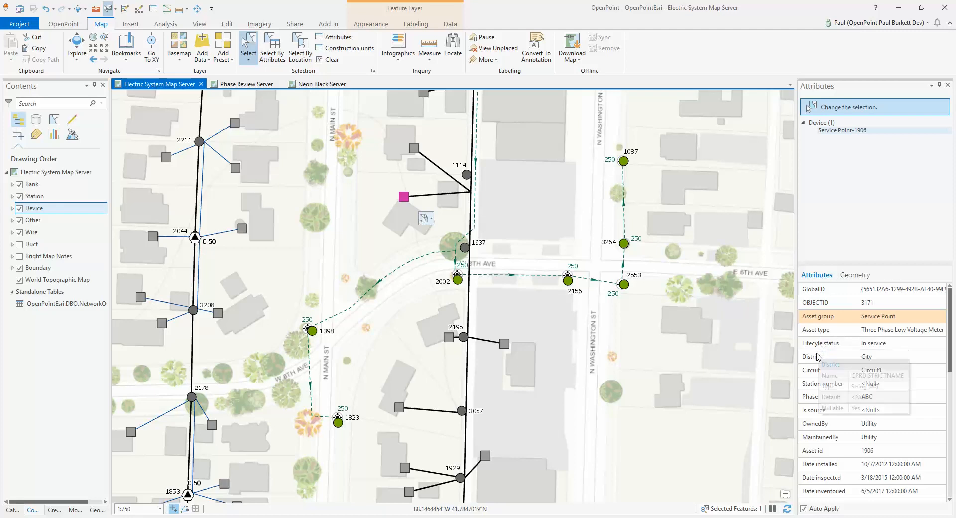
pyautogui.moveTo(816, 371)
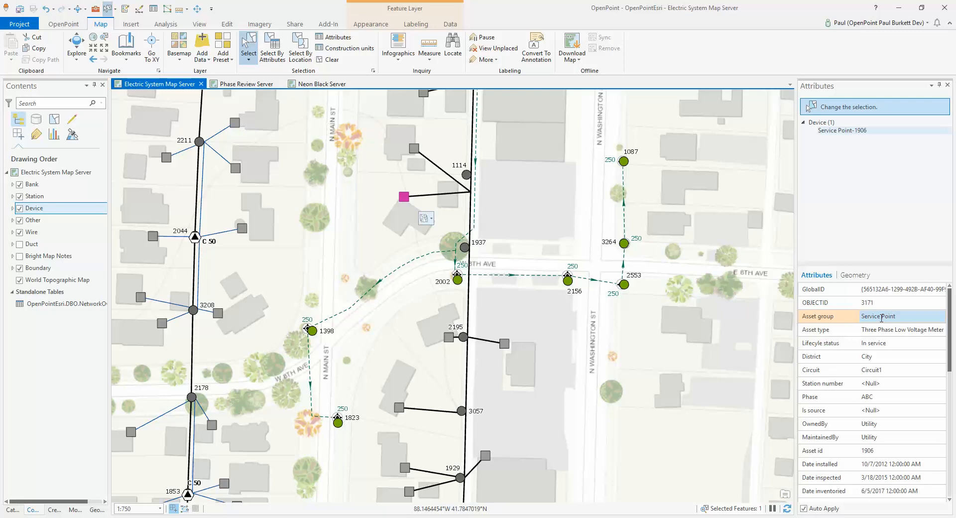
pyautogui.click(888, 398)
pyautogui.click(889, 398)
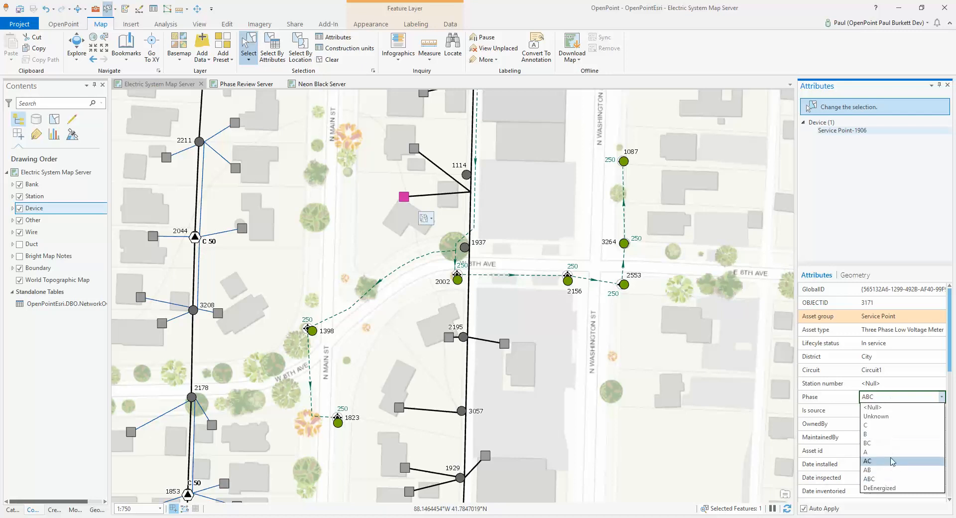
pyautogui.click(889, 370)
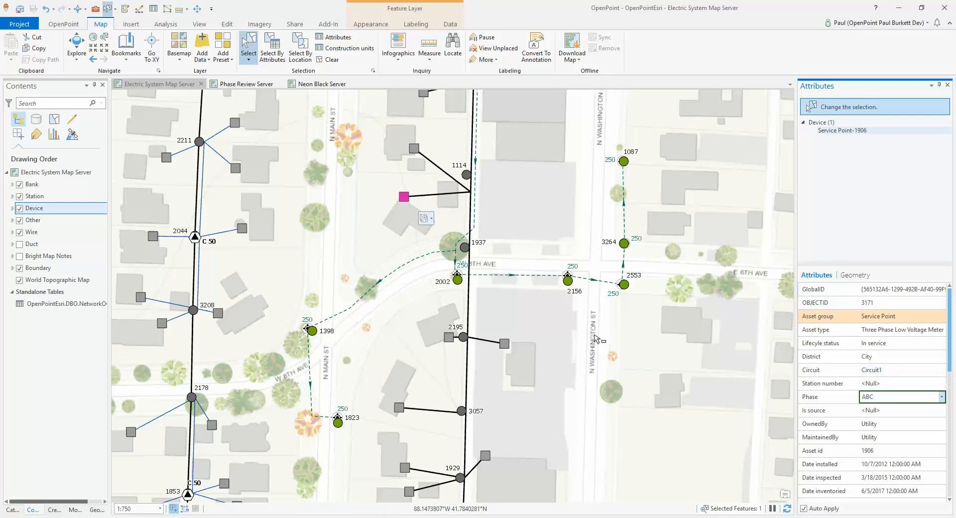
# Step: Select all features in a rectangle around the 8th Ave street light circuit and review the list of selected features
pyautogui.moveTo(279, 137); pyautogui.dragTo(668, 439)
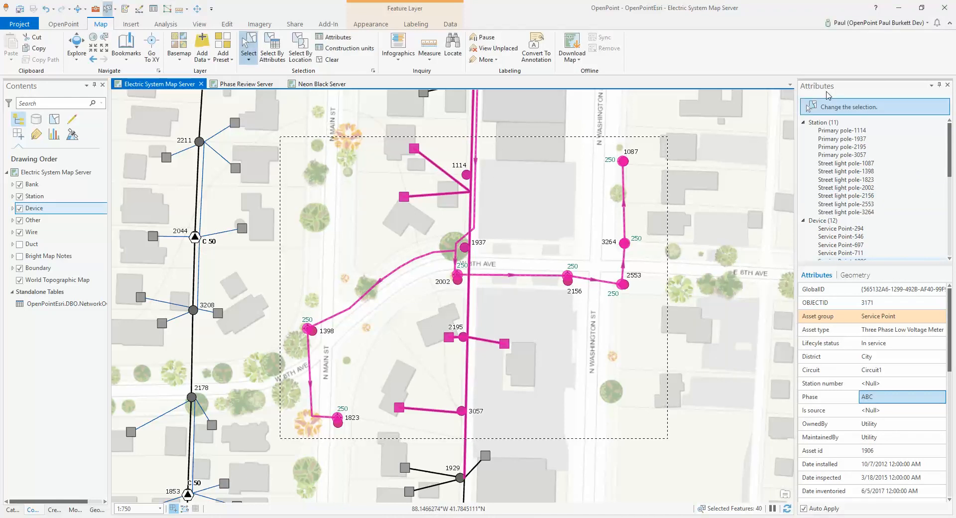
pyautogui.moveTo(951, 147); pyautogui.dragTo(951, 222)
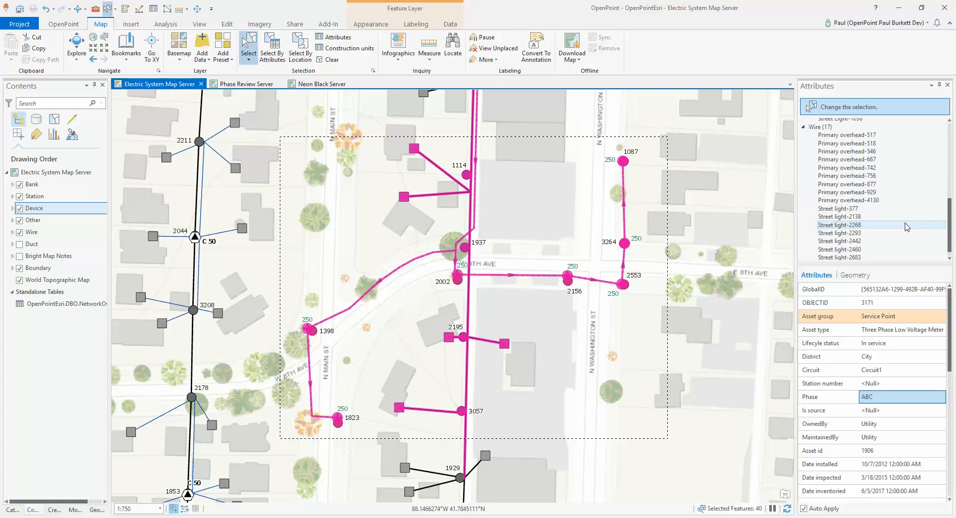
pyautogui.moveTo(951, 215); pyautogui.dragTo(952, 182)
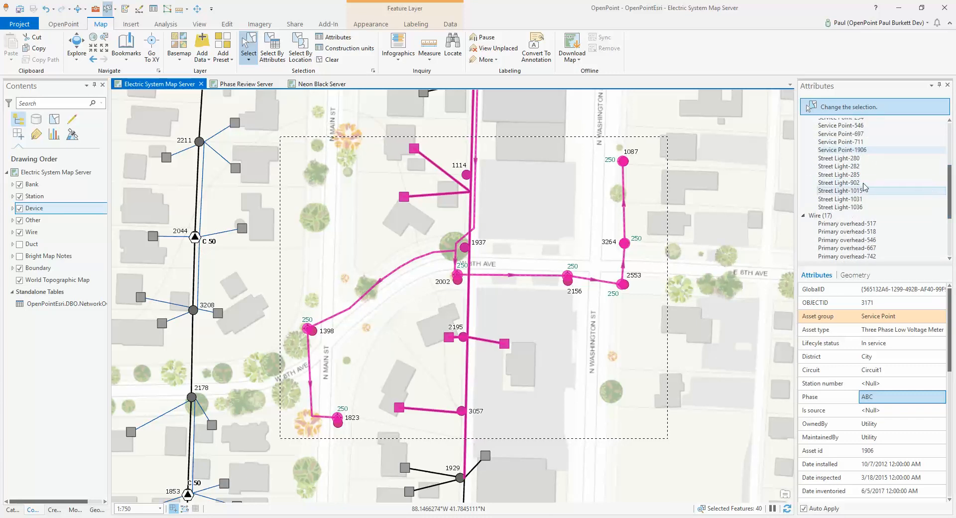
# Step: Narrow the selection to only the seven street light devices, from Street Light-280 to Street Light-1036
pyautogui.click(840, 159)
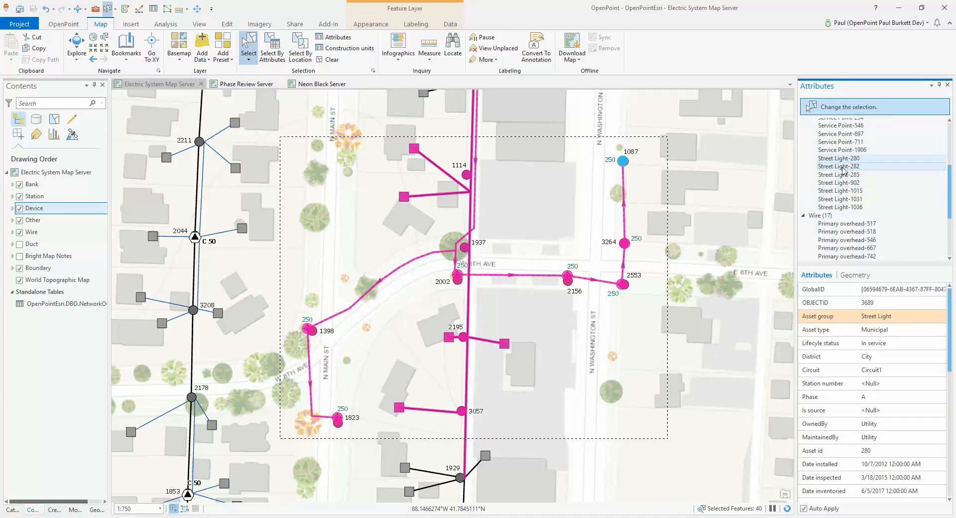
pyautogui.keyDown('shift'); pyautogui.click(842, 208); pyautogui.keyUp('shift')
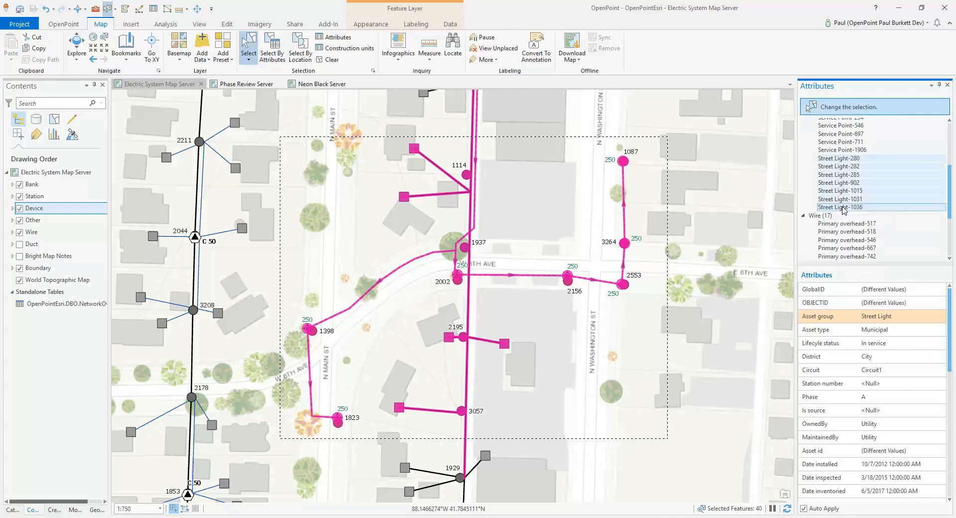
pyautogui.rightClick(839, 169)
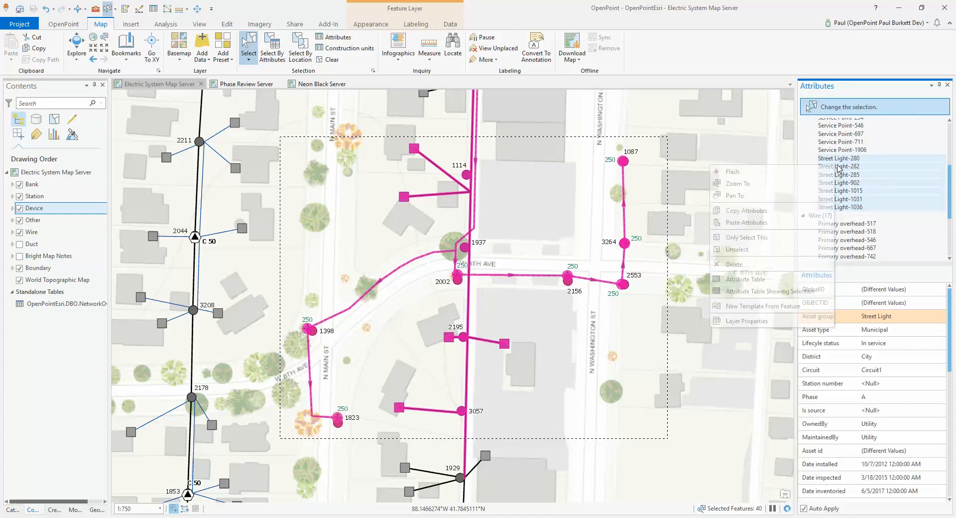
pyautogui.click(788, 240)
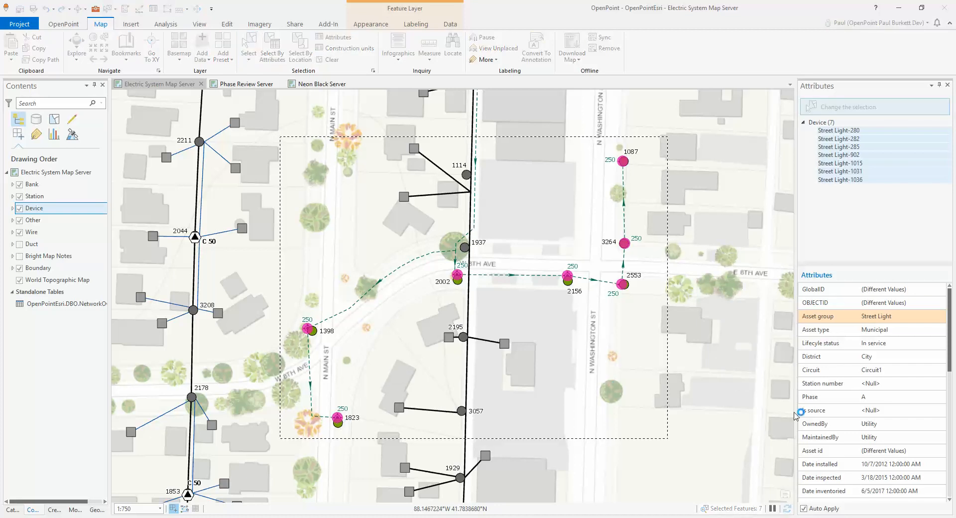
# Step: Examine the remaining shared attributes of the seven selected street lights and the available OwnedBy values
pyautogui.moveTo(950, 359); pyautogui.dragTo(951, 399)
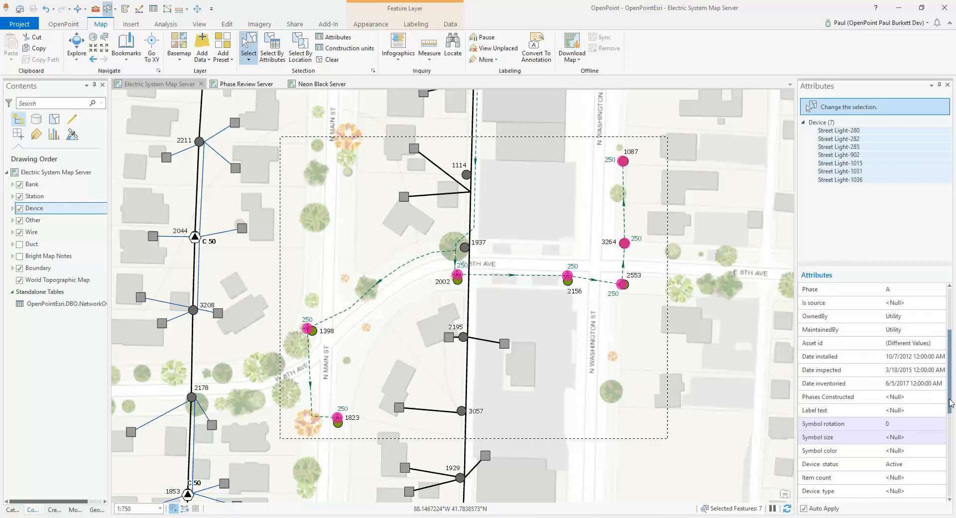
pyautogui.click(913, 317)
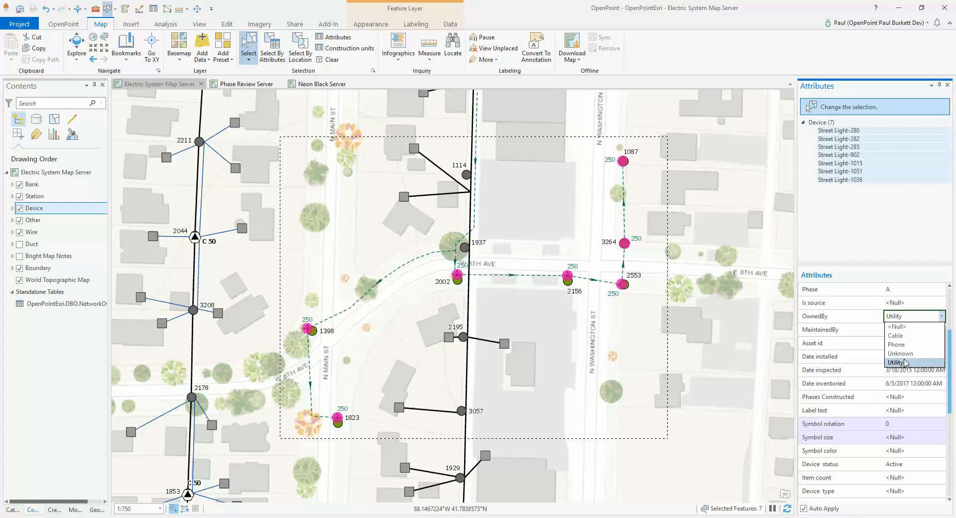
pyautogui.click(708, 284)
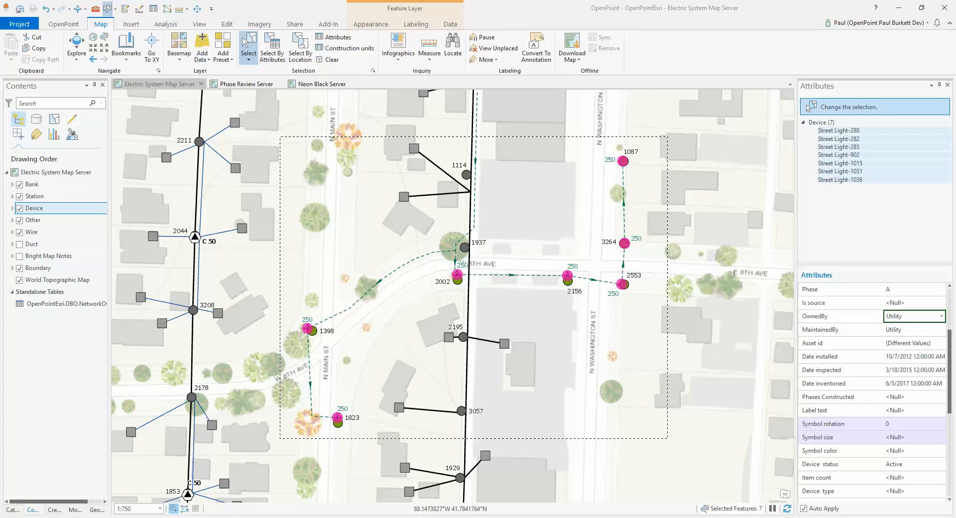
# Step: Open the domains design view for the Device layer and select the OpenPoint_Owner domain
pyautogui.rightClick(50, 213)
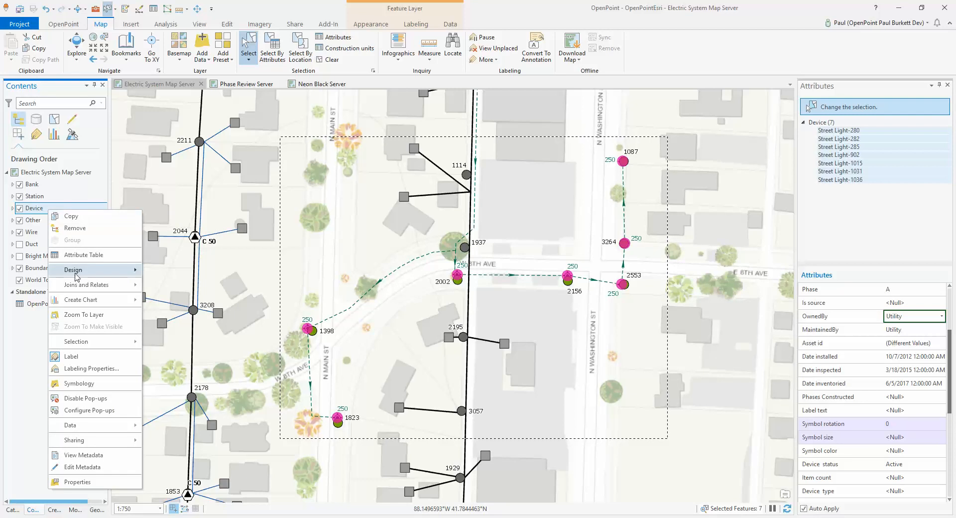
pyautogui.moveTo(77, 273)
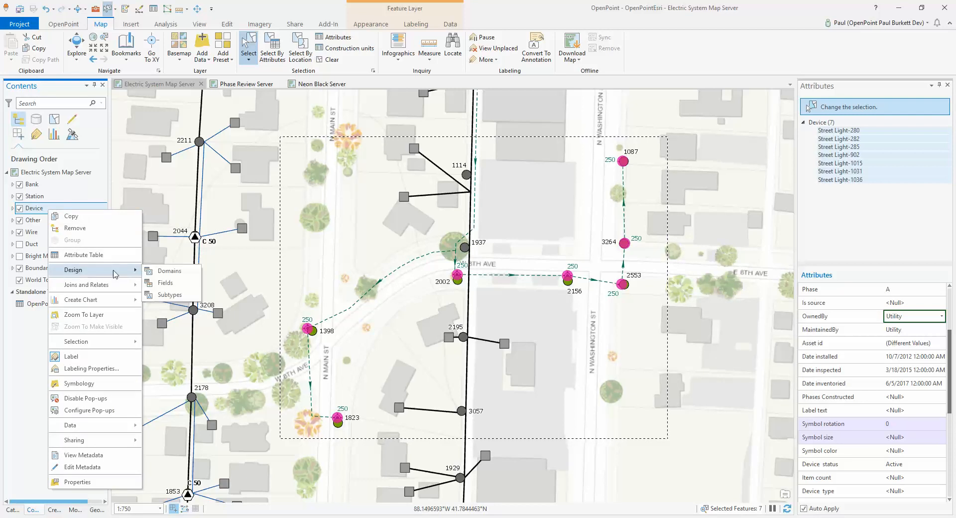
pyautogui.click(169, 271)
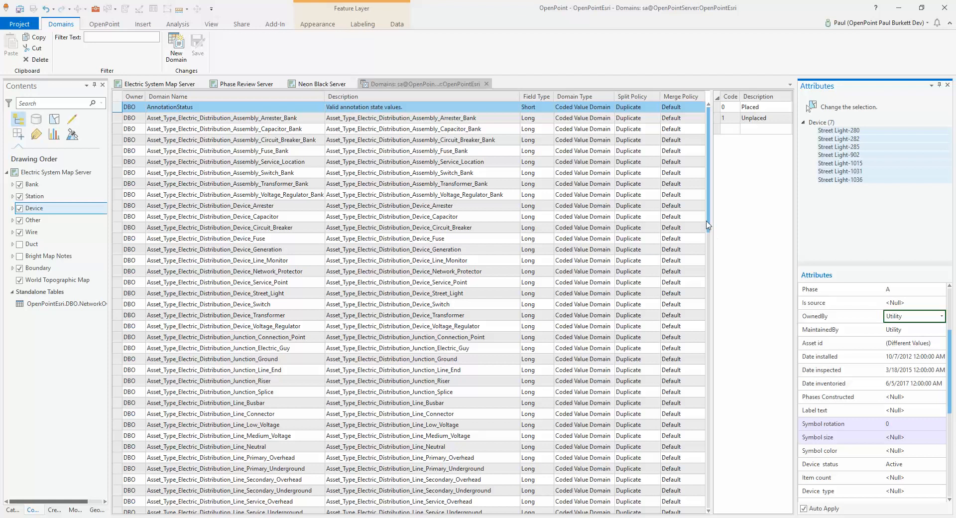
pyautogui.moveTo(708, 208); pyautogui.dragTo(714, 513)
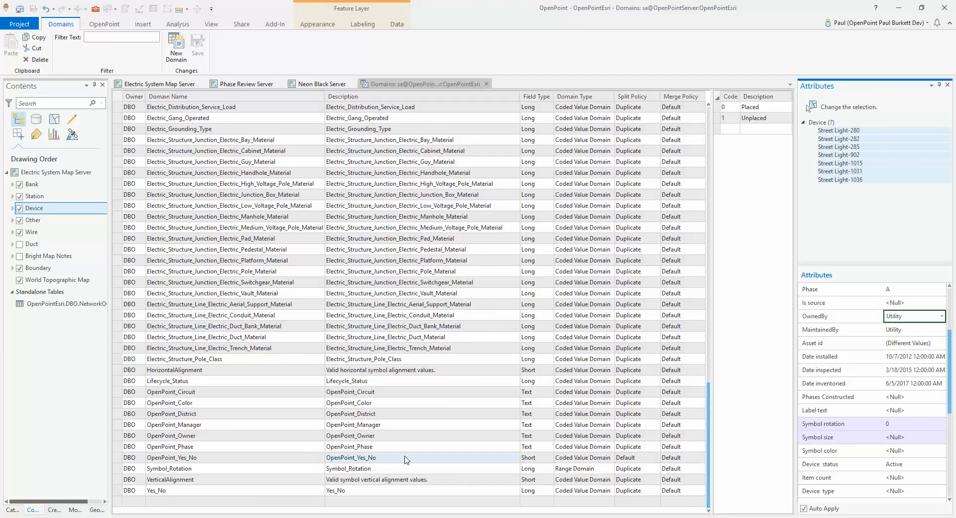
pyautogui.click(171, 437)
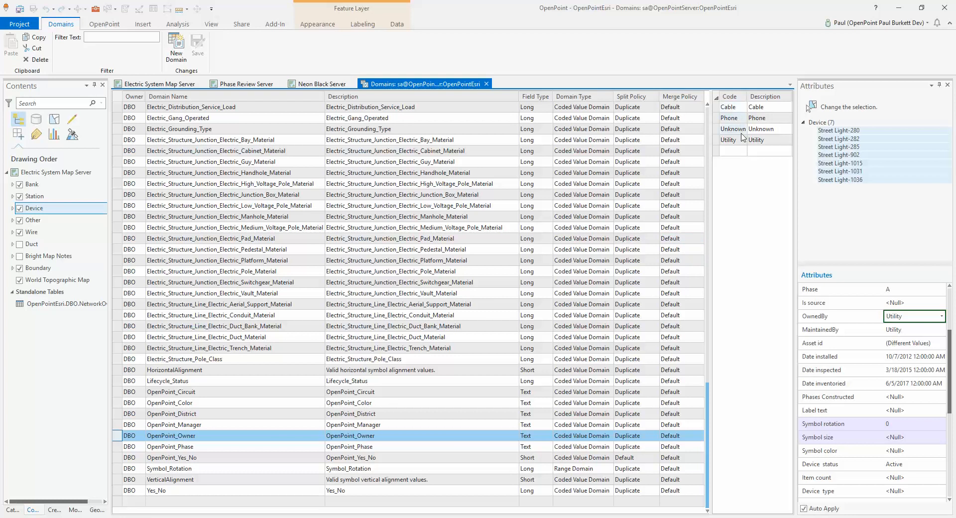
# Step: Add the code City with the description City to the OpenPoint_Owner domain, save it and close the domains view
pyautogui.click(738, 154)
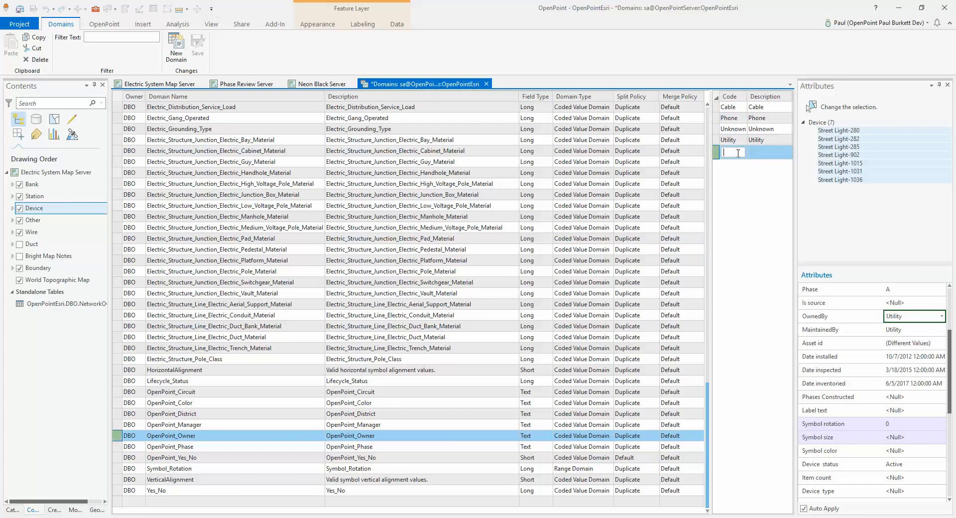
pyautogui.write('City')
pyautogui.press('Tab')
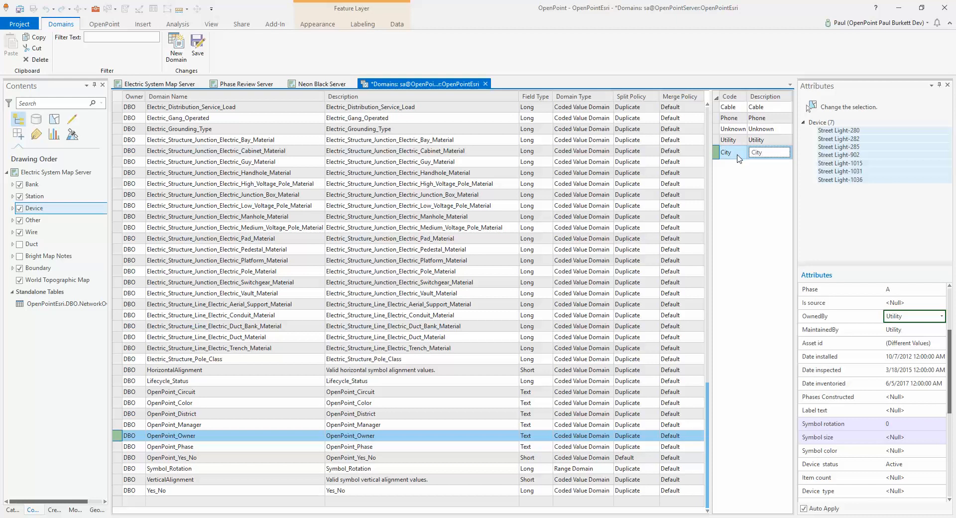
pyautogui.click(198, 47)
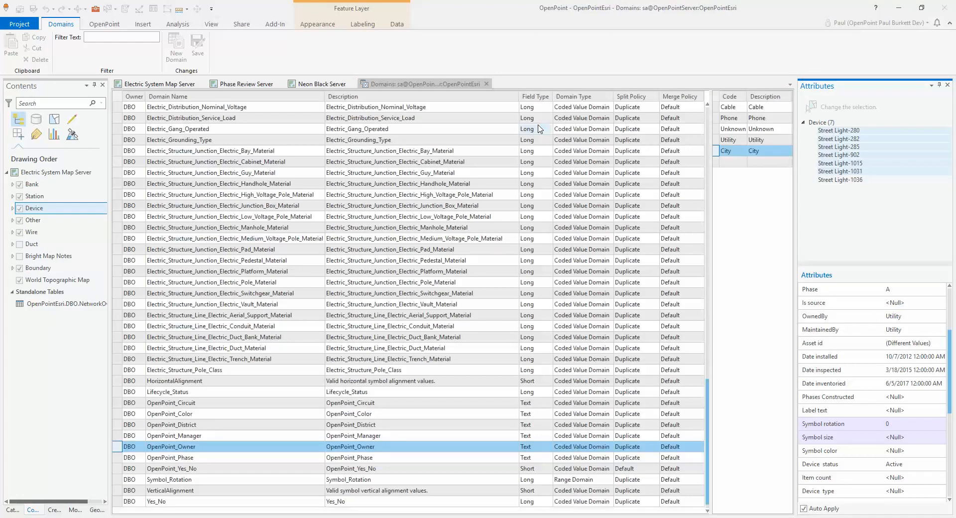
pyautogui.click(487, 83)
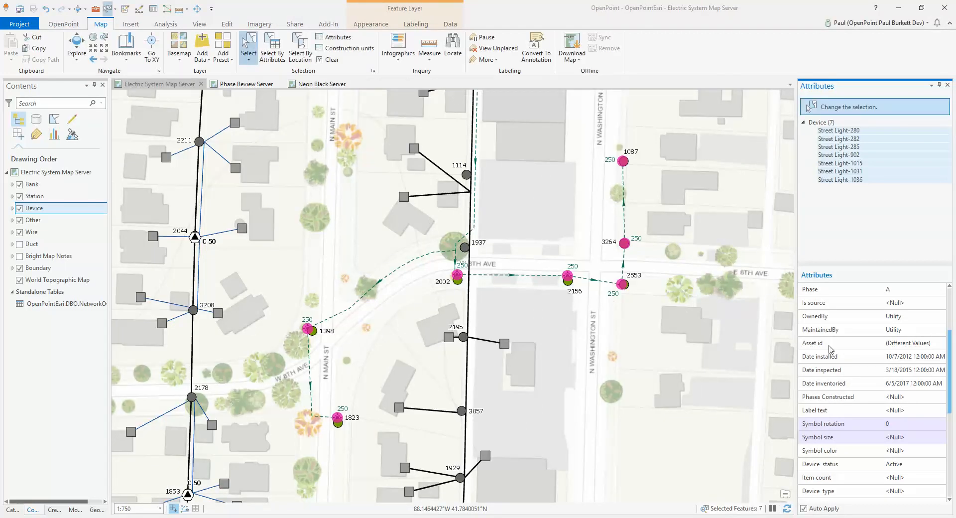
# Step: Set OwnedBy to City for all seven selected street lights and check the attributes of the individual lights
pyautogui.click(898, 317)
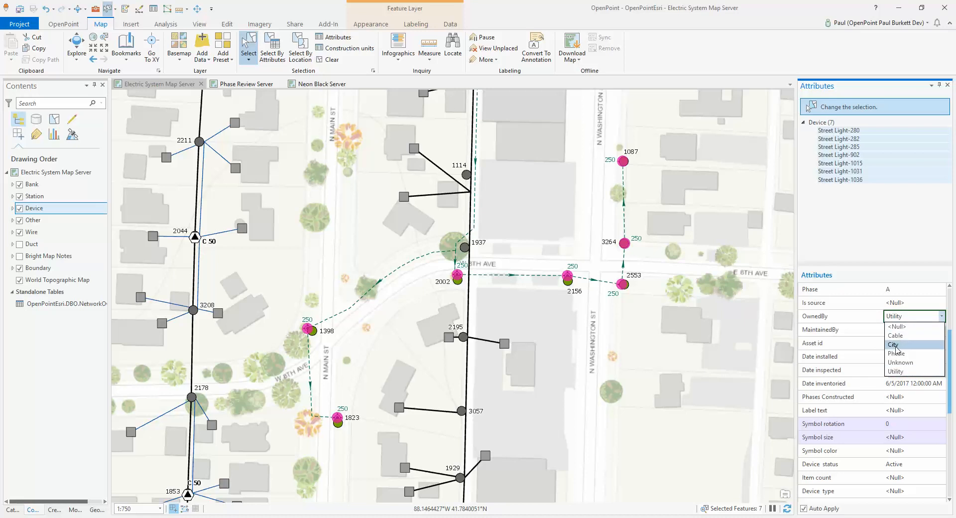
pyautogui.click(893, 344)
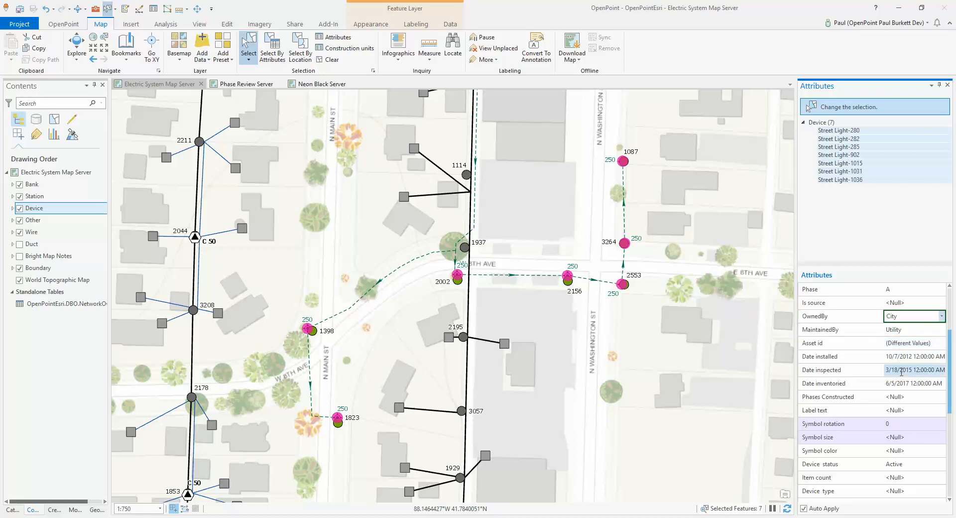
pyautogui.click(828, 139)
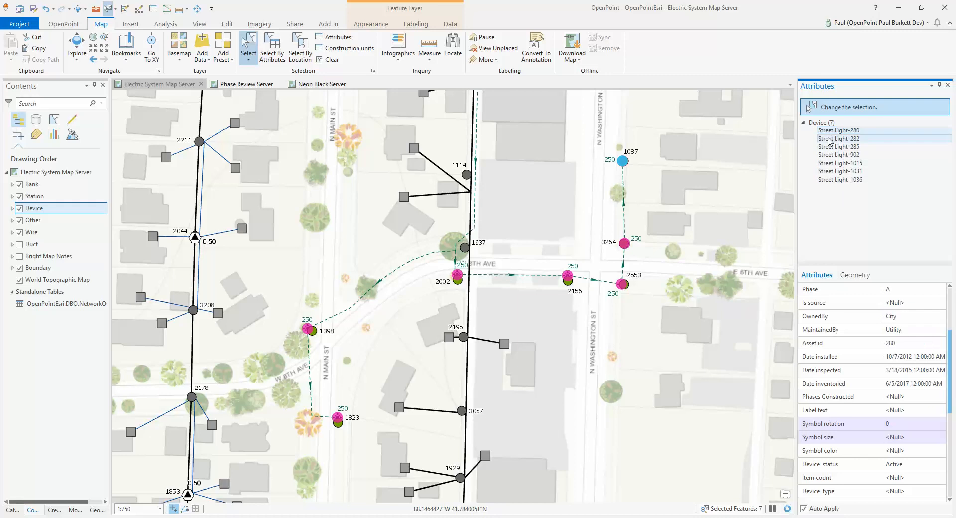
pyautogui.click(828, 148)
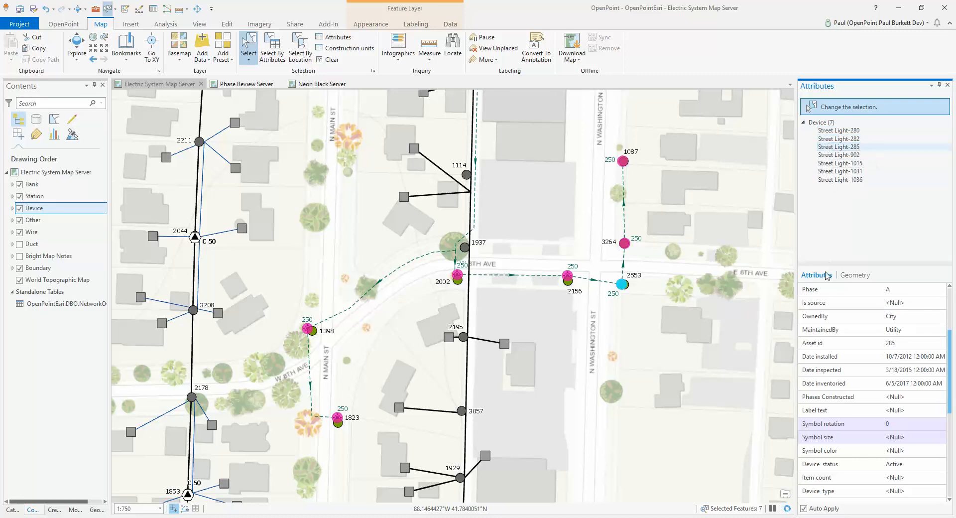
pyautogui.click(836, 156)
pyautogui.click(836, 163)
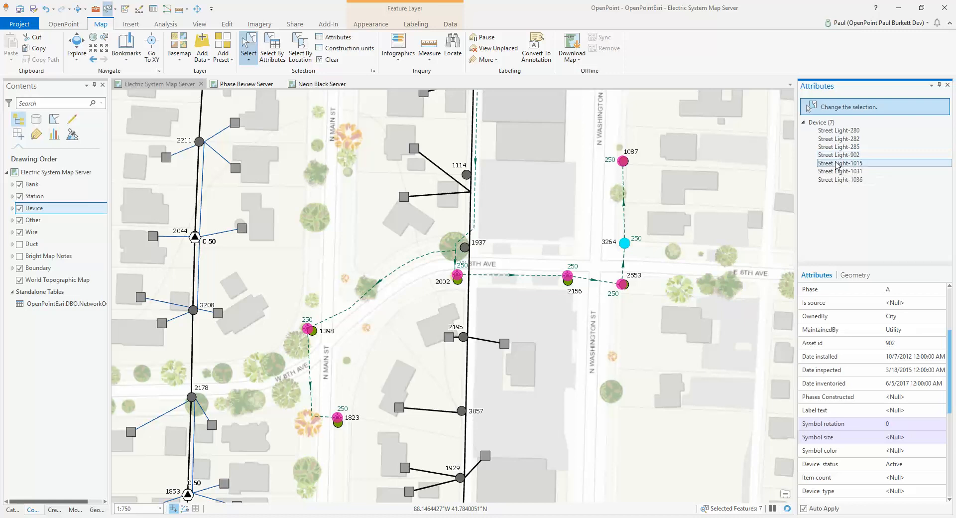
pyautogui.click(836, 171)
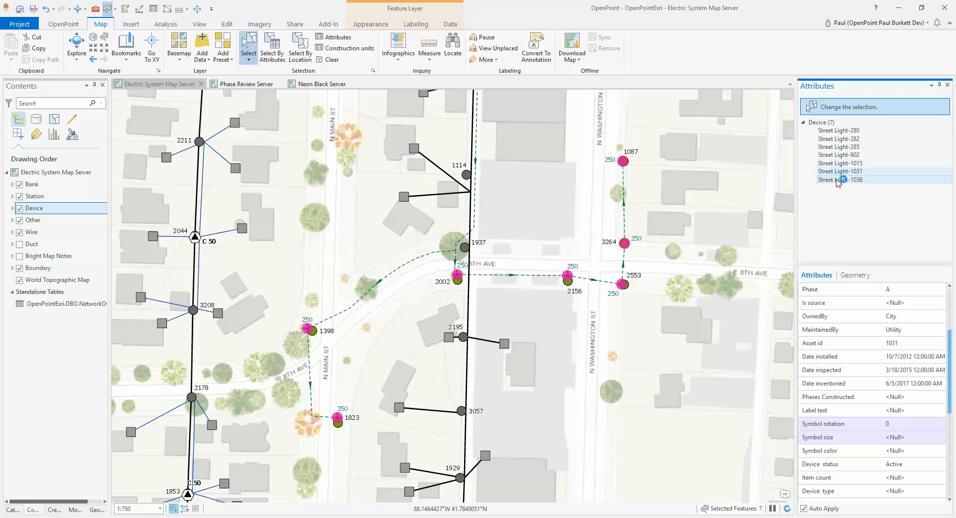
pyautogui.click(838, 179)
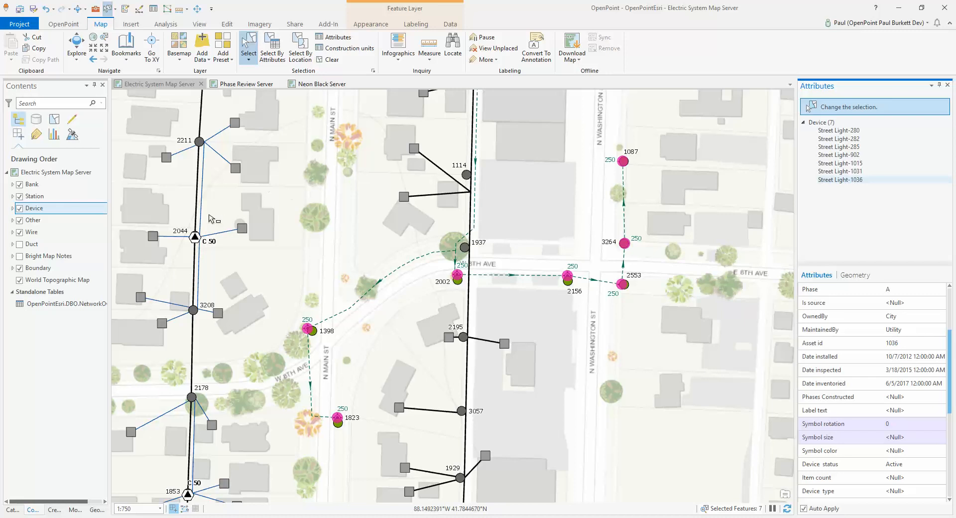
# Step: Open the fields design view of the Device layer and add a field named TestField with the alias Test field
pyautogui.rightClick(50, 213)
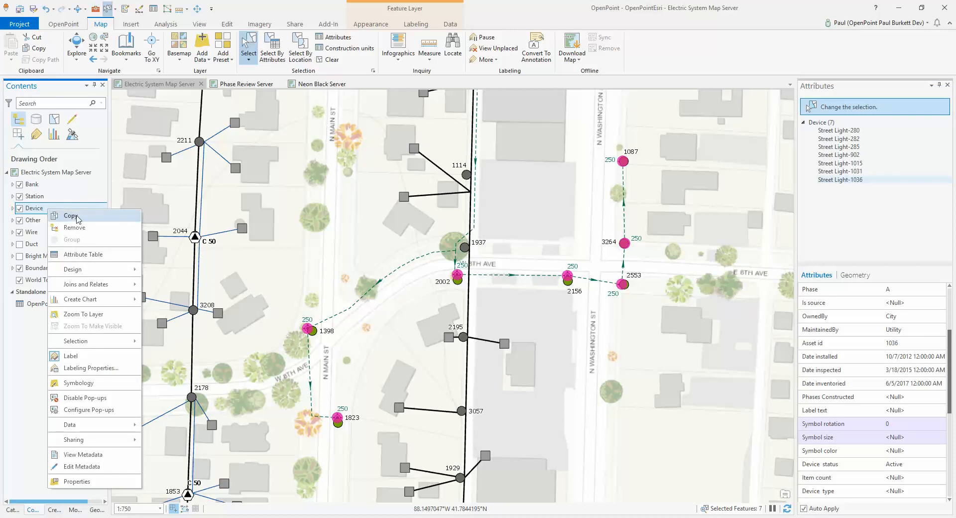
pyautogui.moveTo(92, 271)
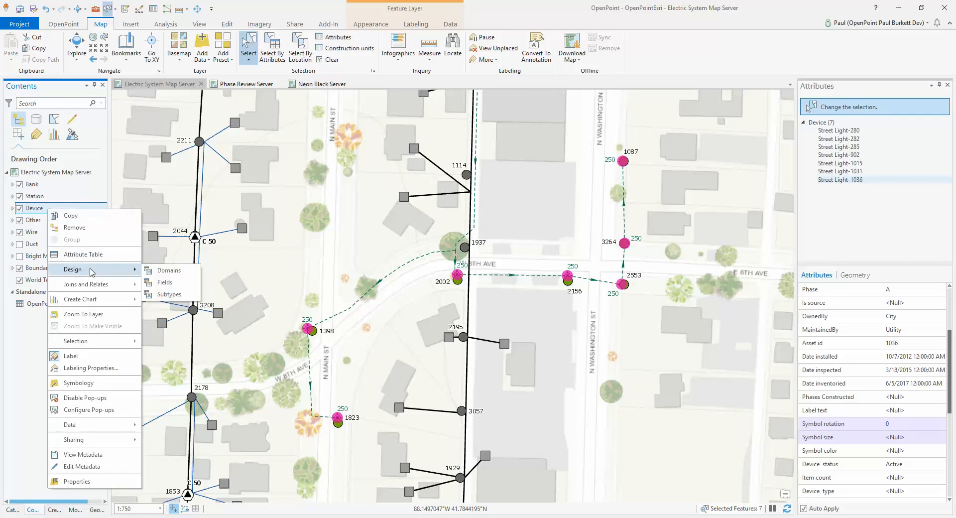
pyautogui.click(165, 282)
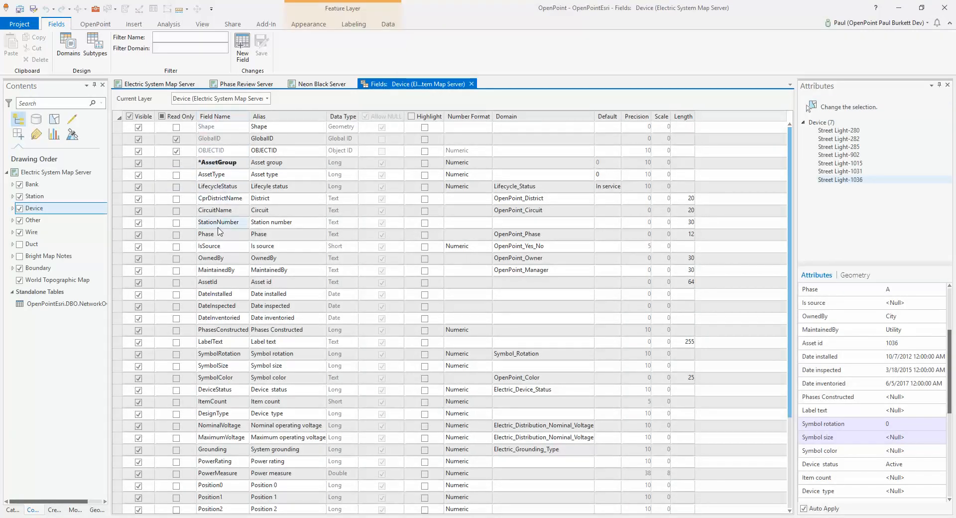
pyautogui.scroll(-4, 216, 341)
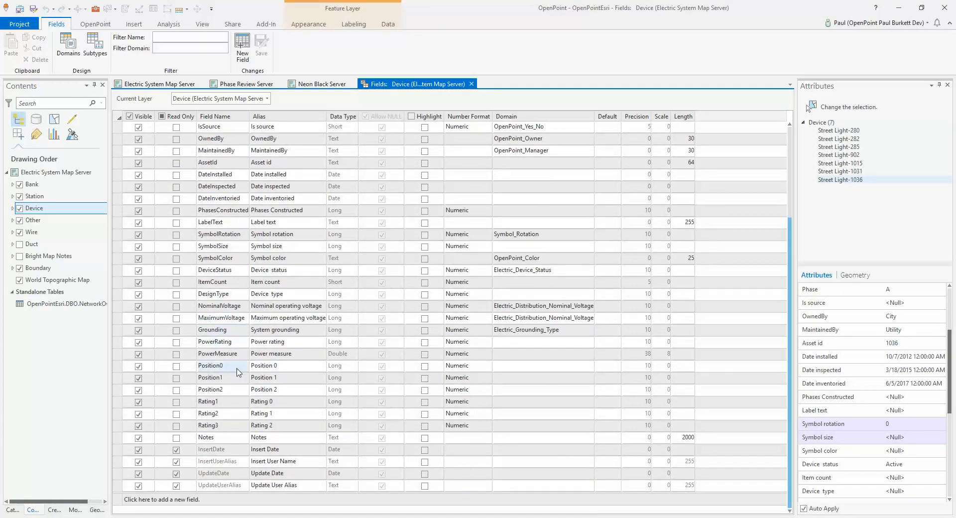
pyautogui.click(148, 502)
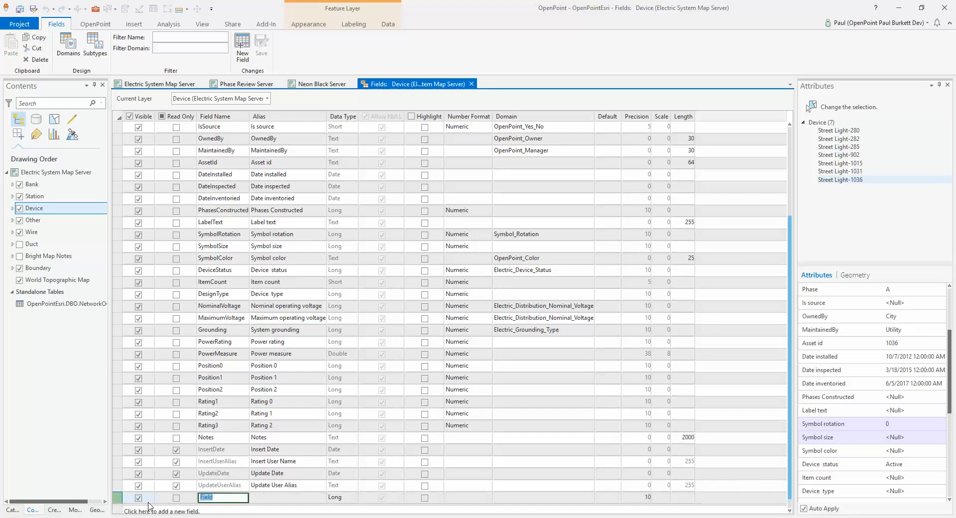
pyautogui.write('TestField')
pyautogui.press('Tab')
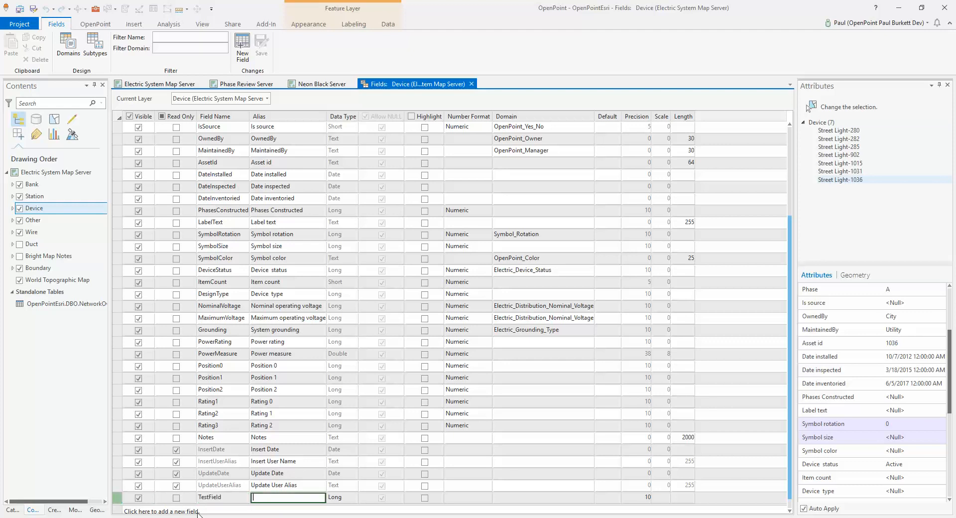
pyautogui.write('Test field')
pyautogui.press('Tab')
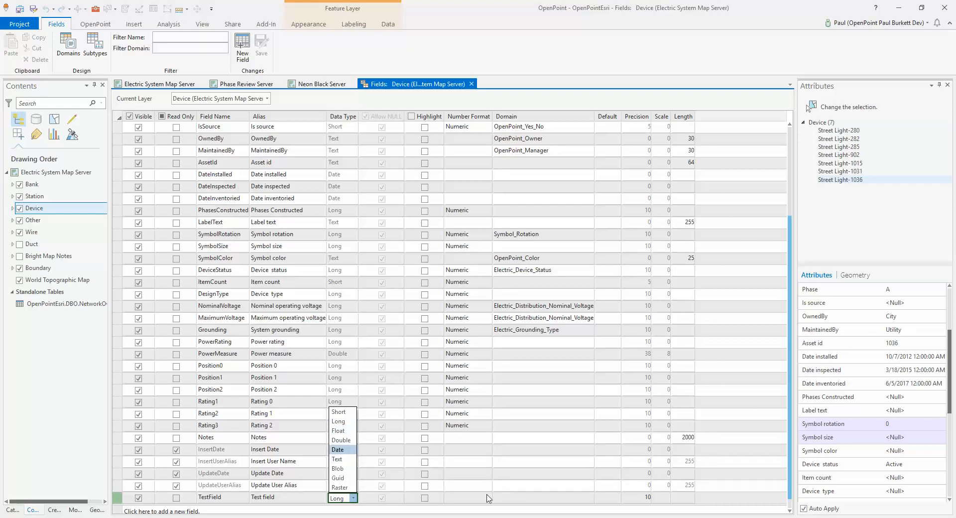
# Step: Set TestField's data type to Text and its length to 50
pyautogui.click(337, 459)
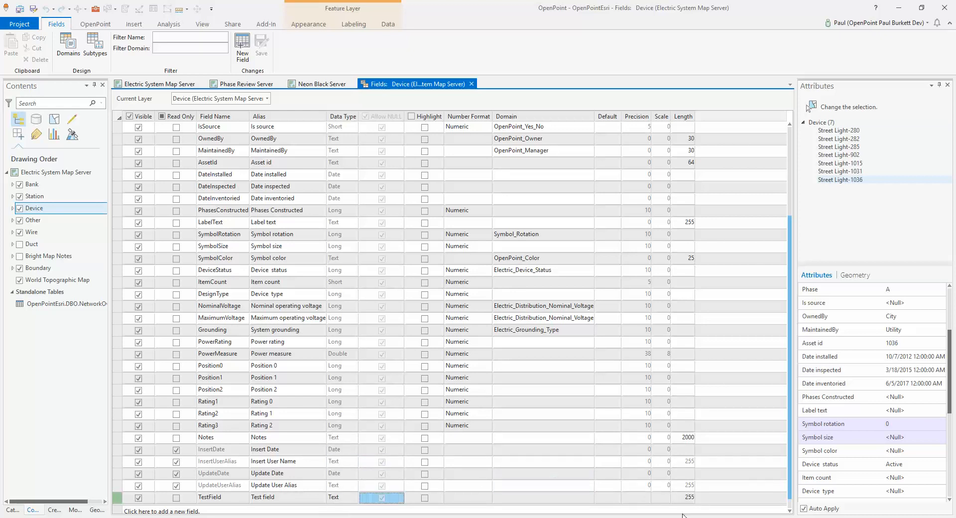
pyautogui.click(685, 497)
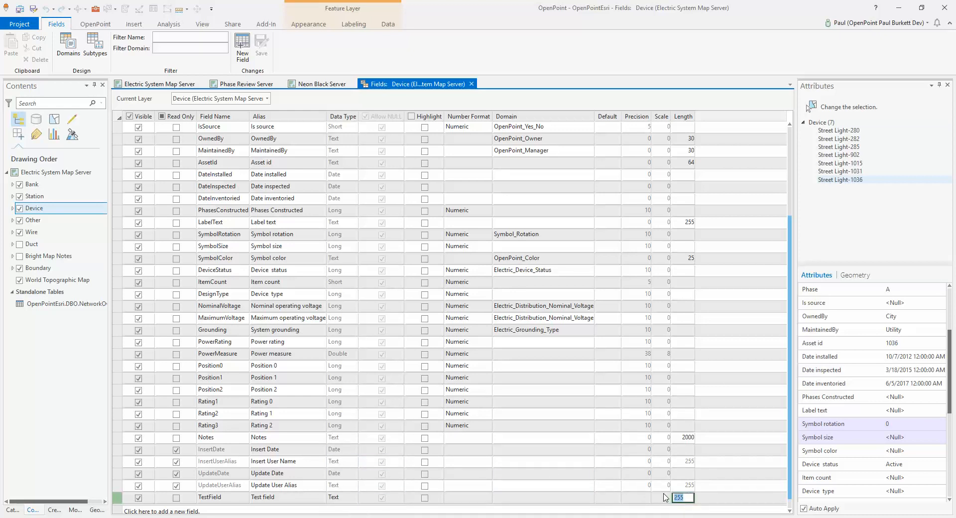
pyautogui.write('50')
pyautogui.click(702, 494)
pyautogui.click(560, 485)
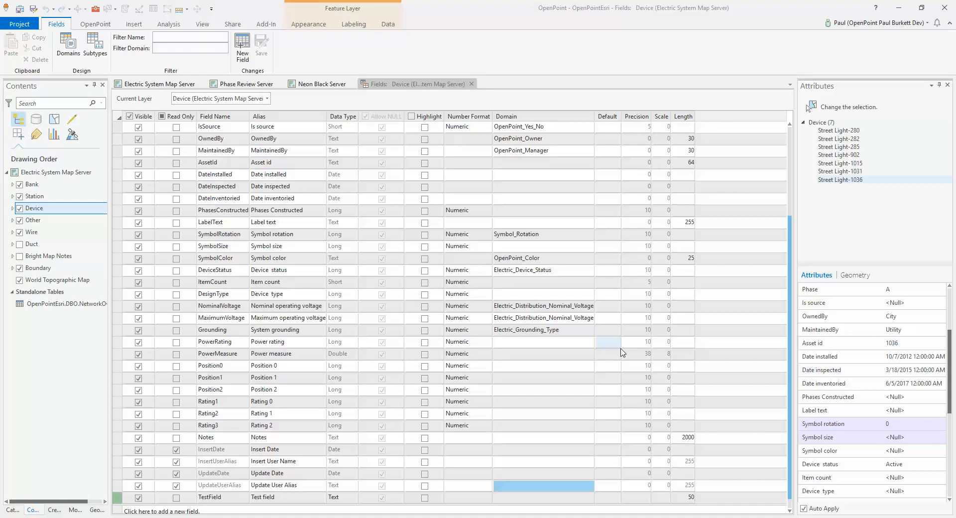
# Step: Close the Device fields view and discard the unsaved new field
pyautogui.click(472, 85)
pyautogui.click(471, 85)
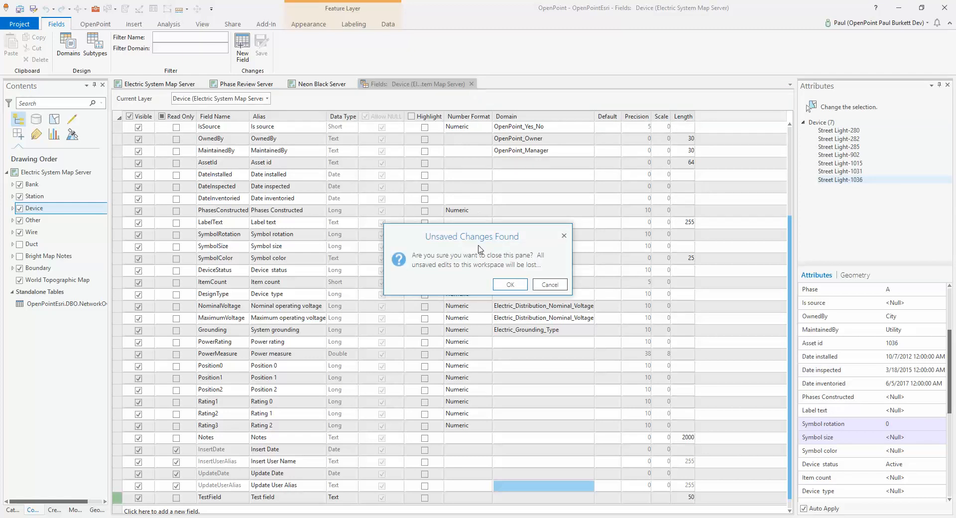
pyautogui.click(548, 286)
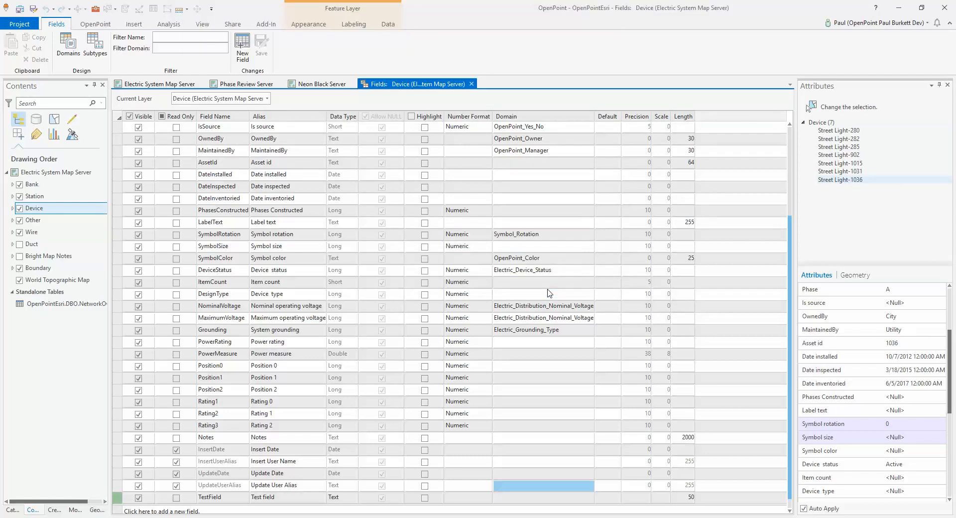
pyautogui.click(472, 84)
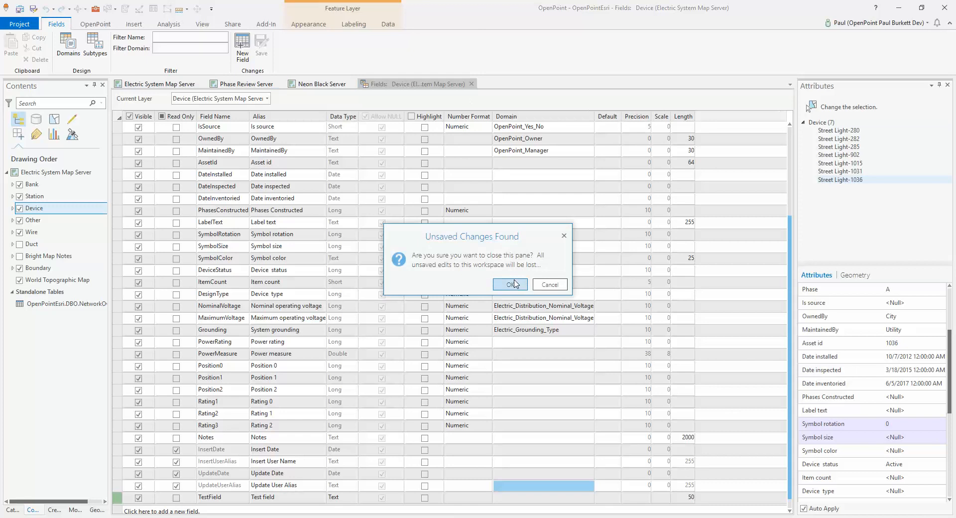
pyautogui.click(514, 284)
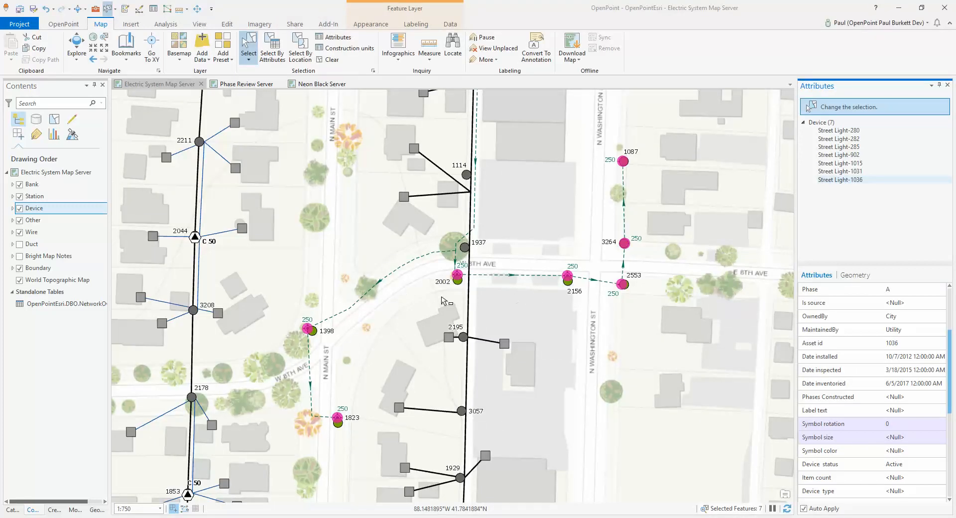
# Step: Clear the selection of the seven street lights on the map
pyautogui.moveTo(330, 175); pyautogui.dragTo(354, 191)
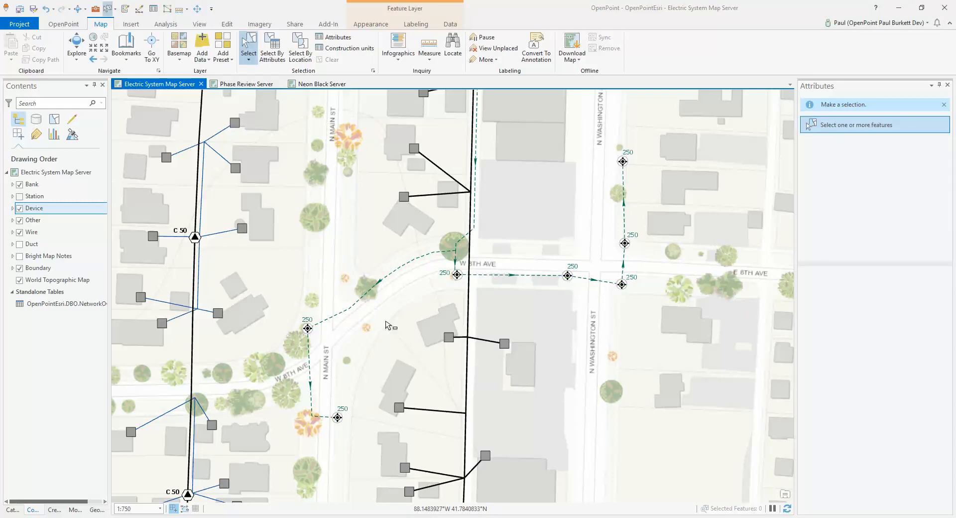
pyautogui.click(387, 321)
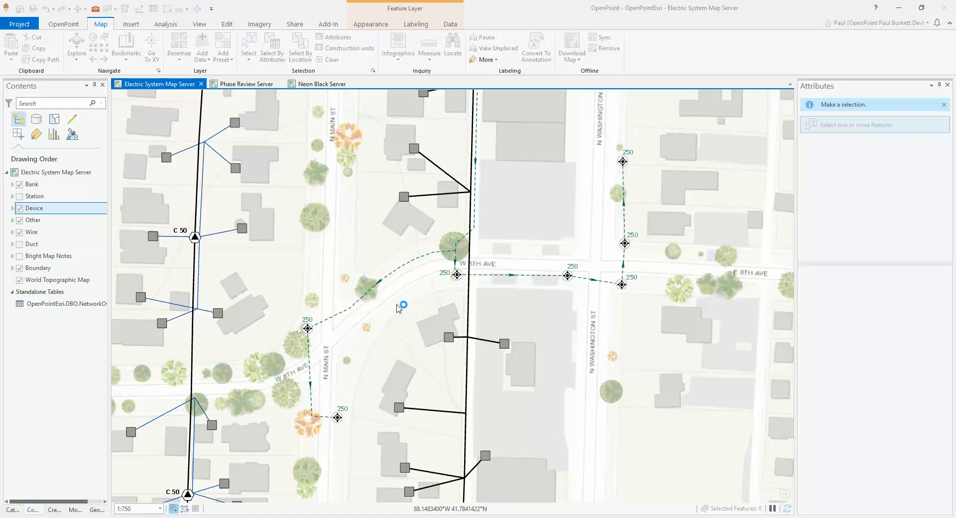
# Step: Add a definition query clause to the Device layer where OwnedBy is equal to City - City
pyautogui.scroll(-2, 396, 308)
pyautogui.scroll(-2, 397, 308)
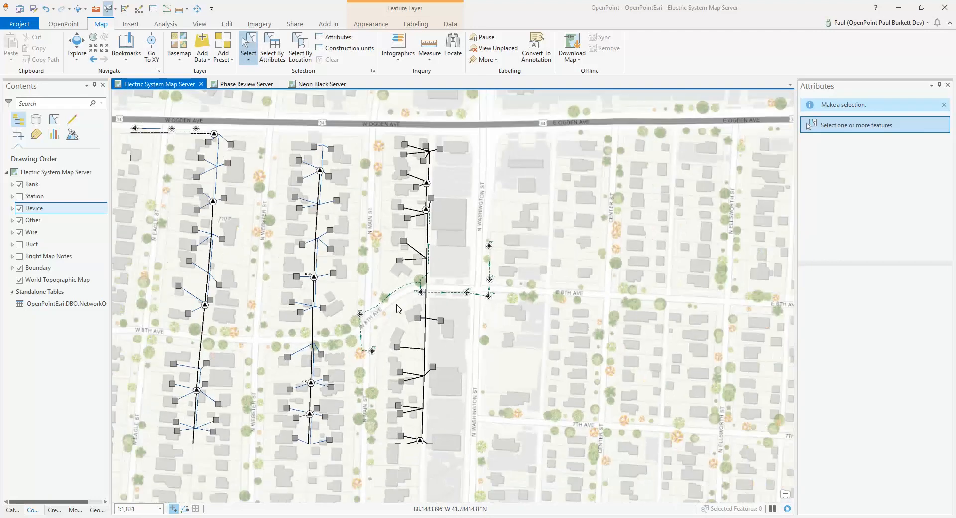
pyautogui.scroll(-2, 396, 308)
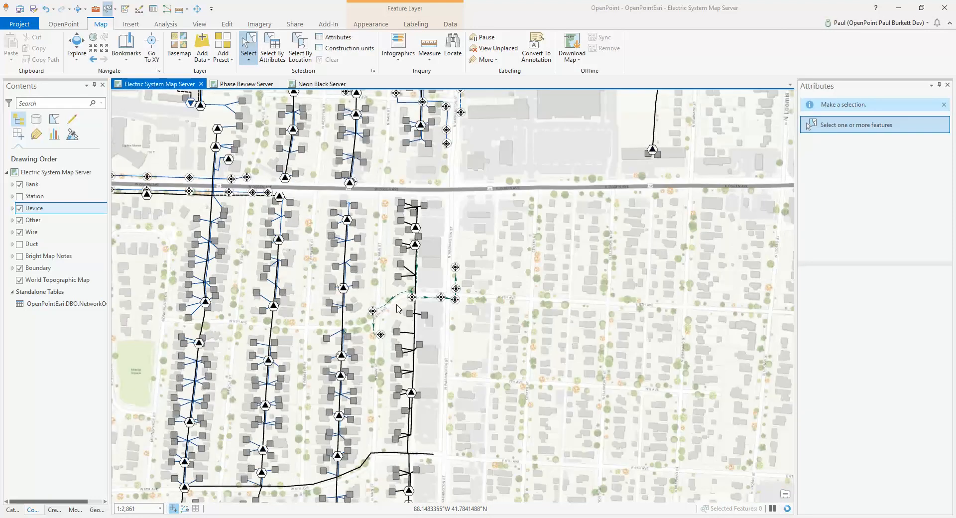
pyautogui.moveTo(382, 282); pyautogui.dragTo(517, 272)
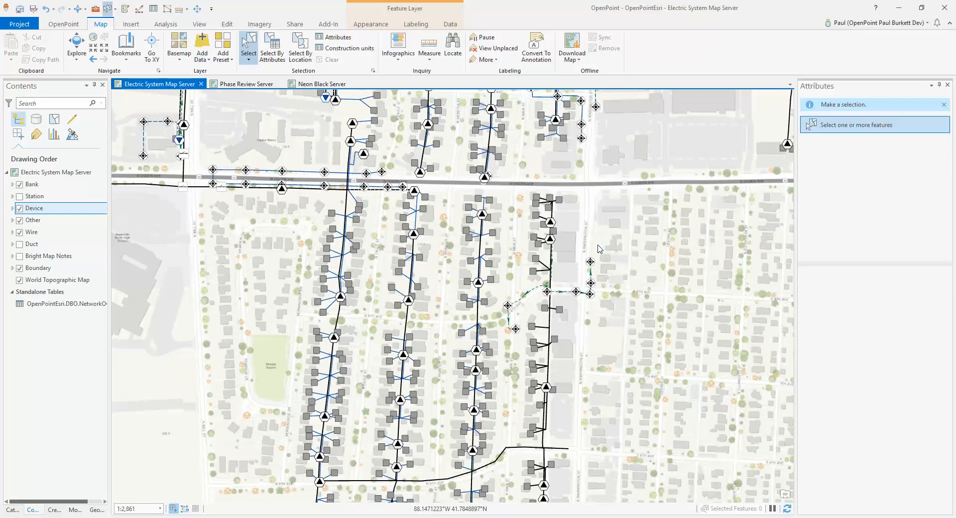
pyautogui.rightClick(36, 212)
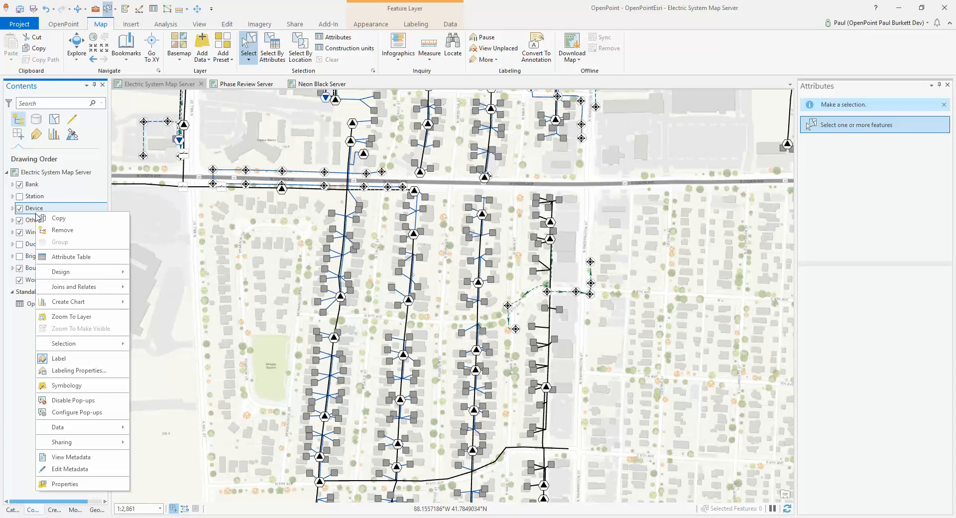
pyautogui.click(64, 483)
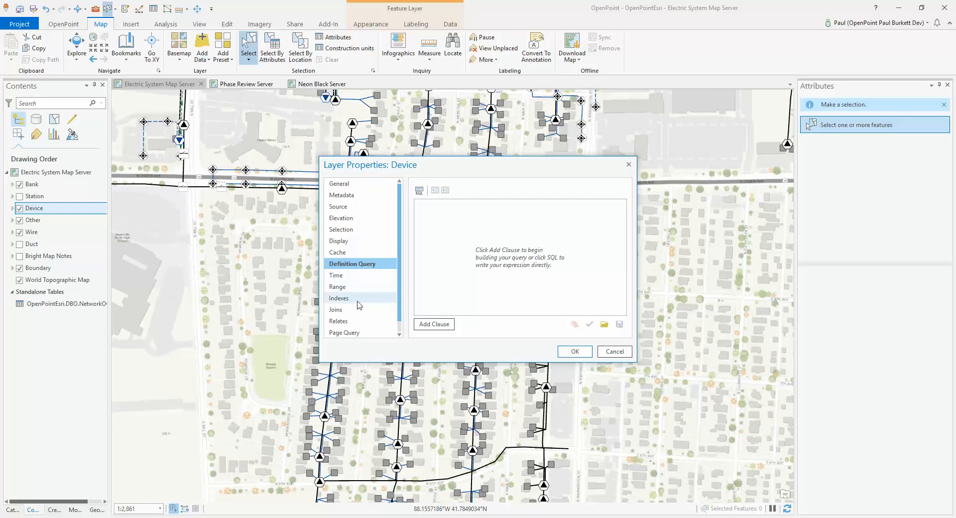
pyautogui.click(445, 326)
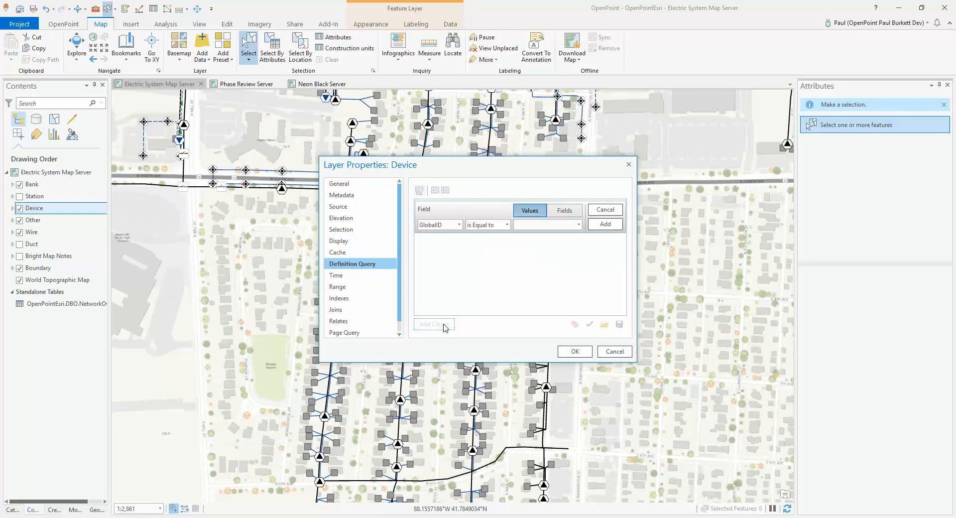
pyautogui.click(460, 225)
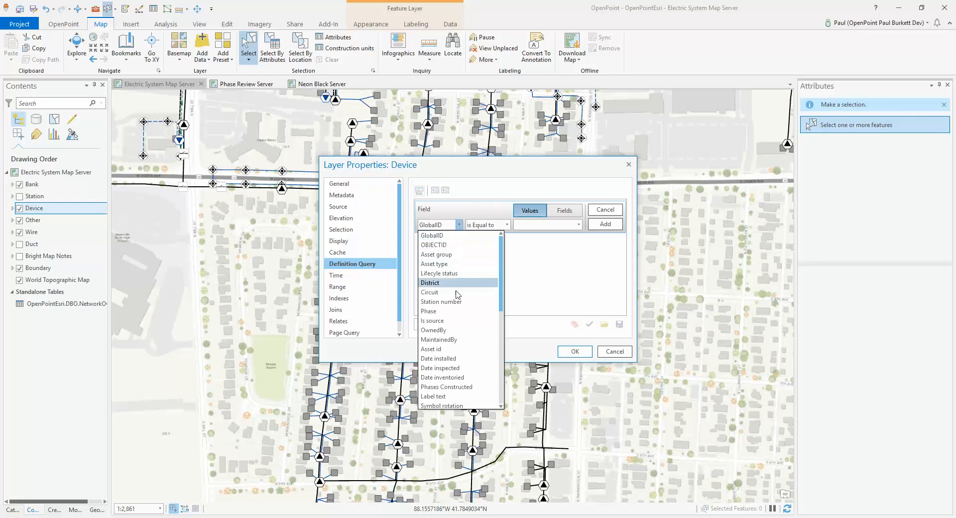
pyautogui.scroll(-1, 460, 406)
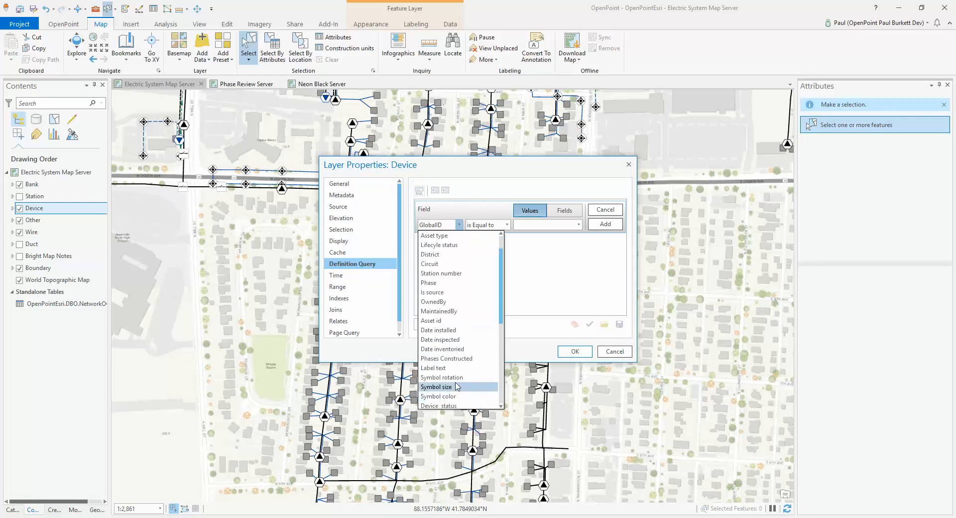
pyautogui.click(445, 302)
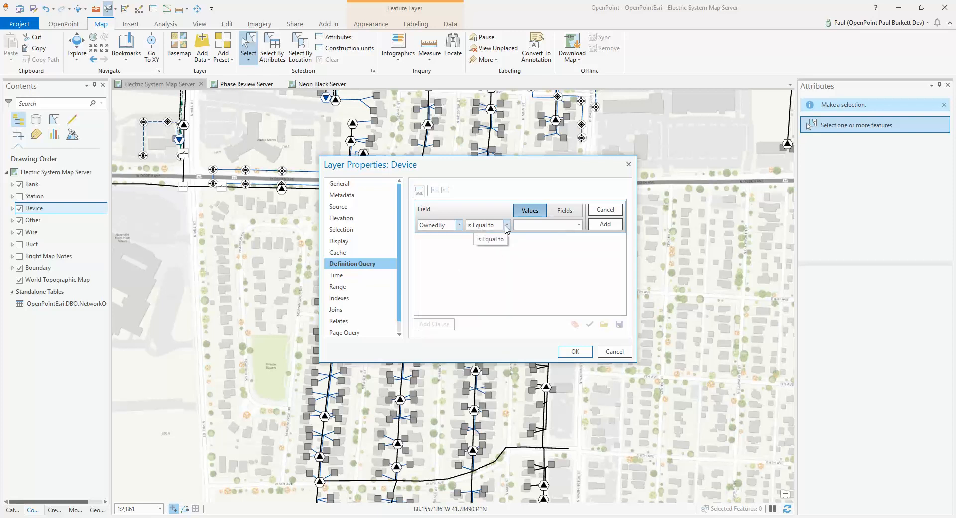
pyautogui.click(507, 225)
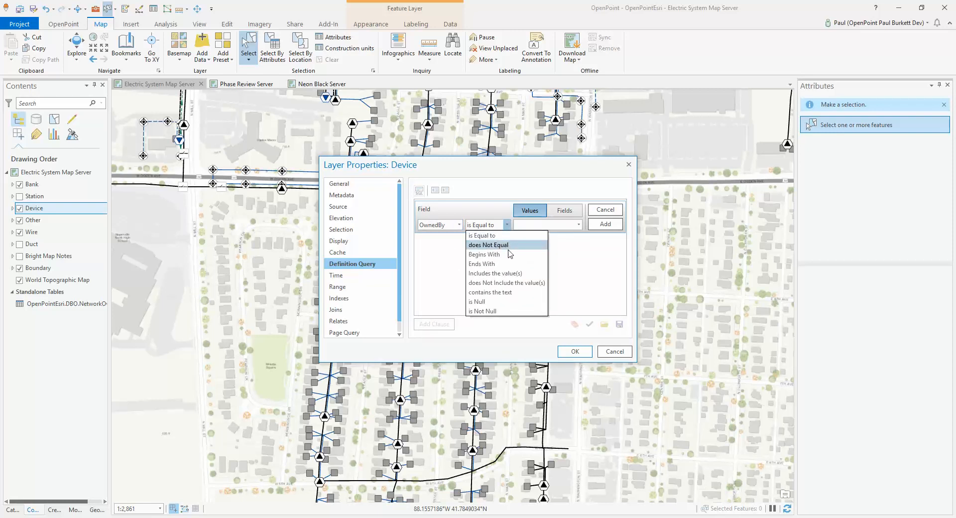
pyautogui.click(505, 227)
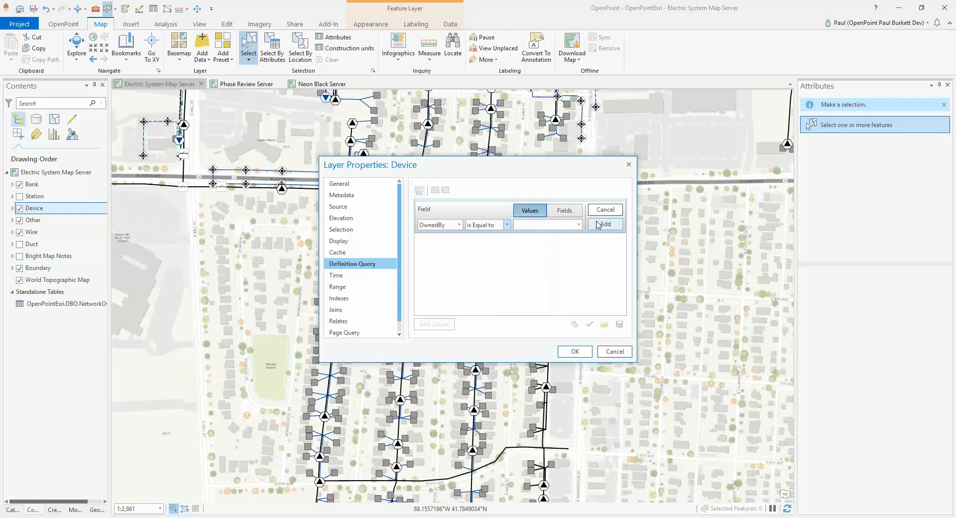
pyautogui.click(579, 225)
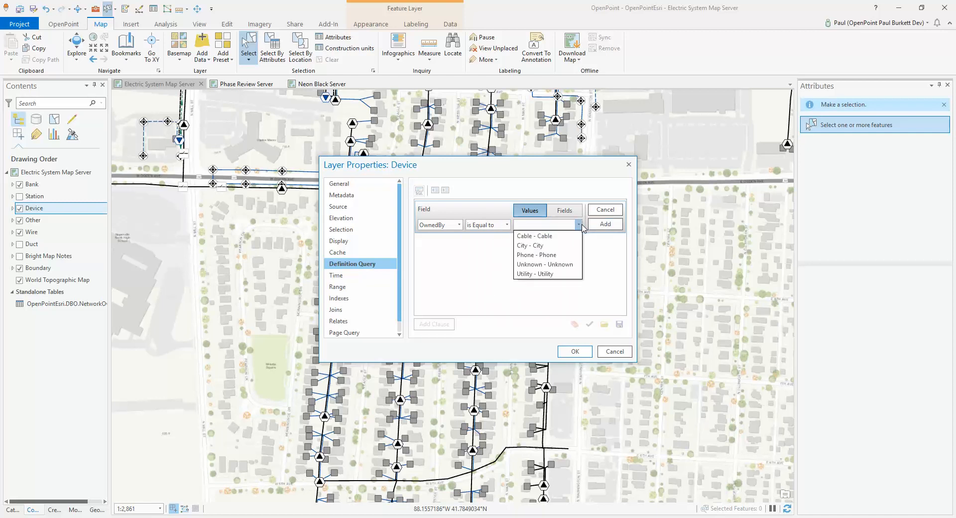
pyautogui.click(538, 247)
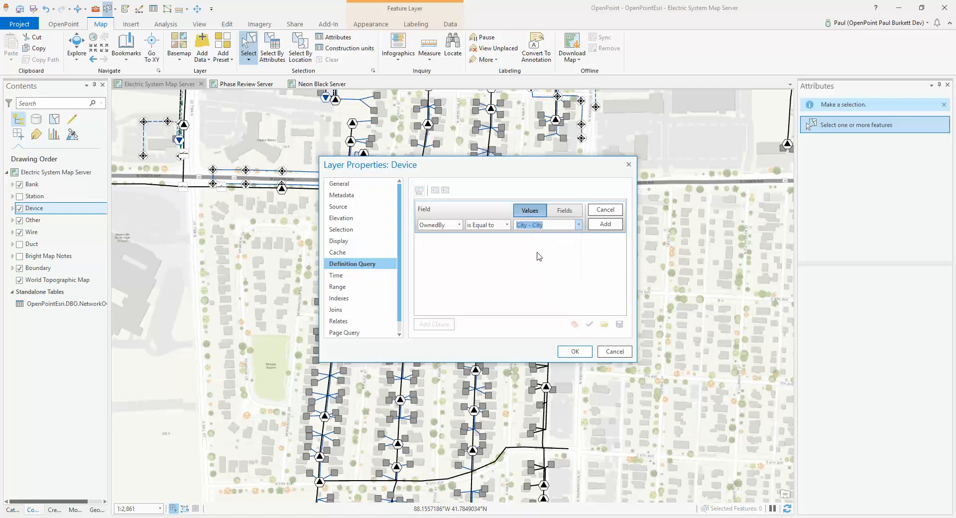
pyautogui.click(605, 225)
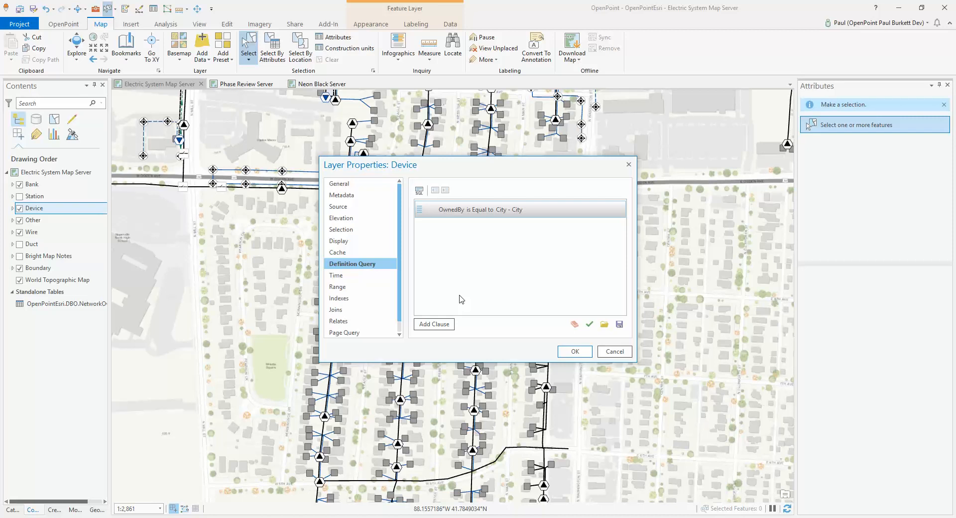
# Step: Add an And clause where Asset group is equal to 13 - Street Light, and apply the Device definition query
pyautogui.click(444, 328)
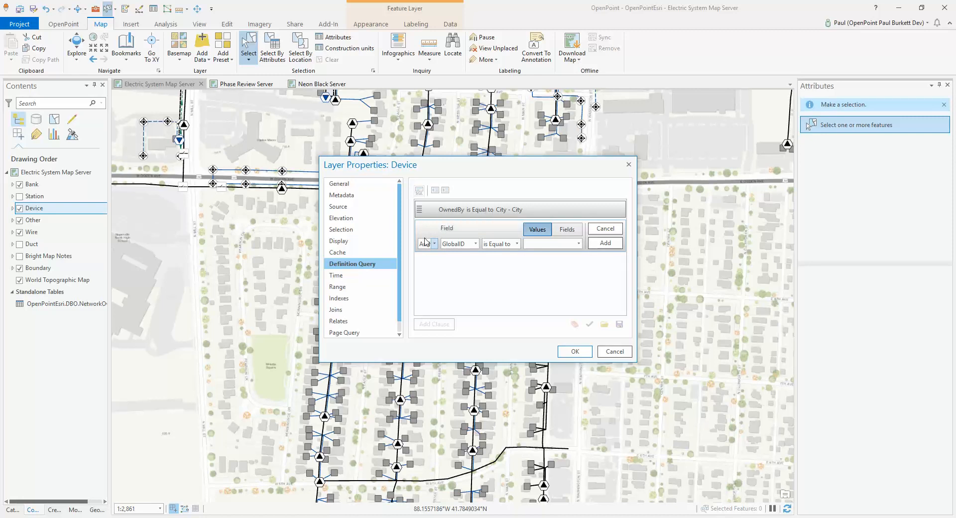
pyautogui.click(476, 244)
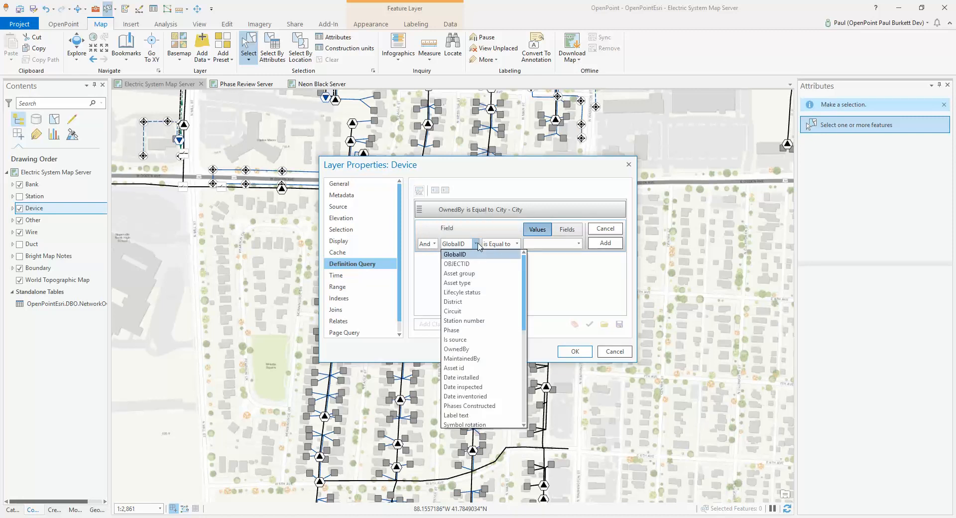
pyautogui.click(474, 277)
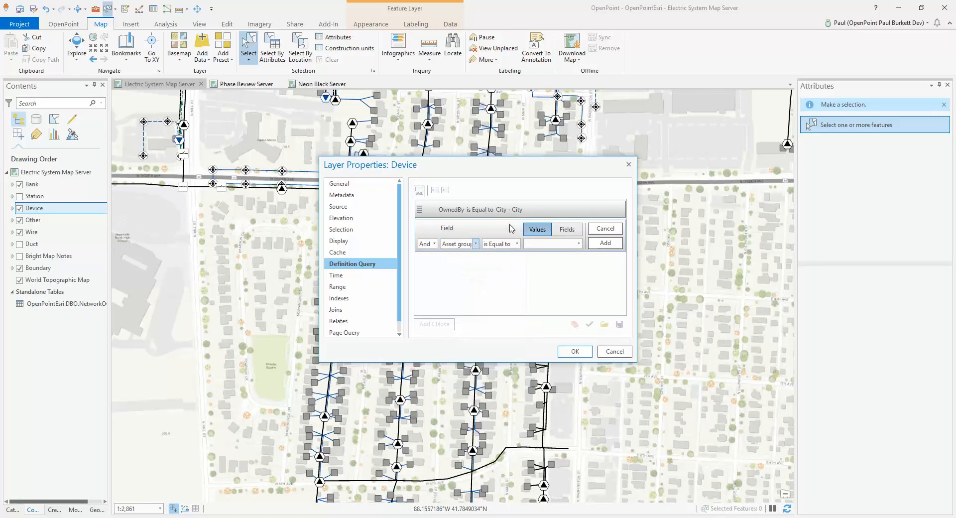
pyautogui.click(578, 243)
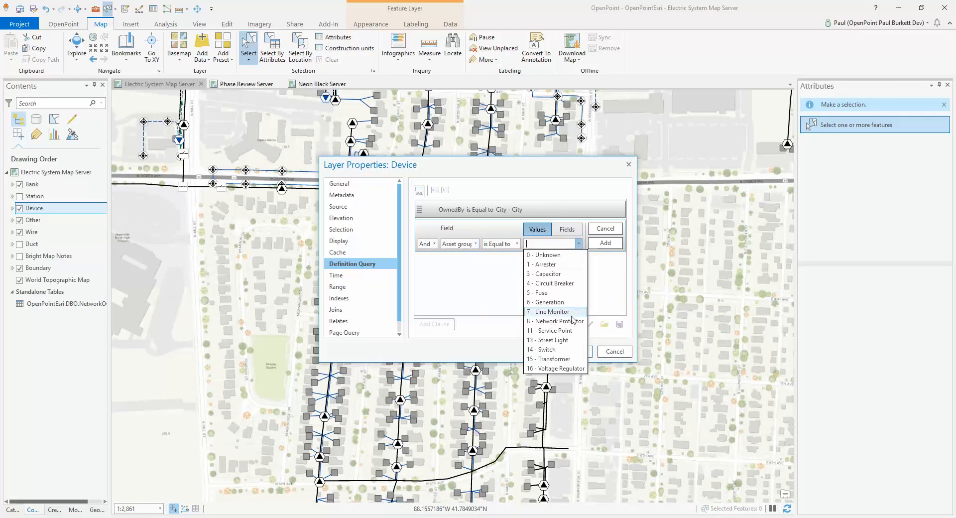
pyautogui.click(567, 340)
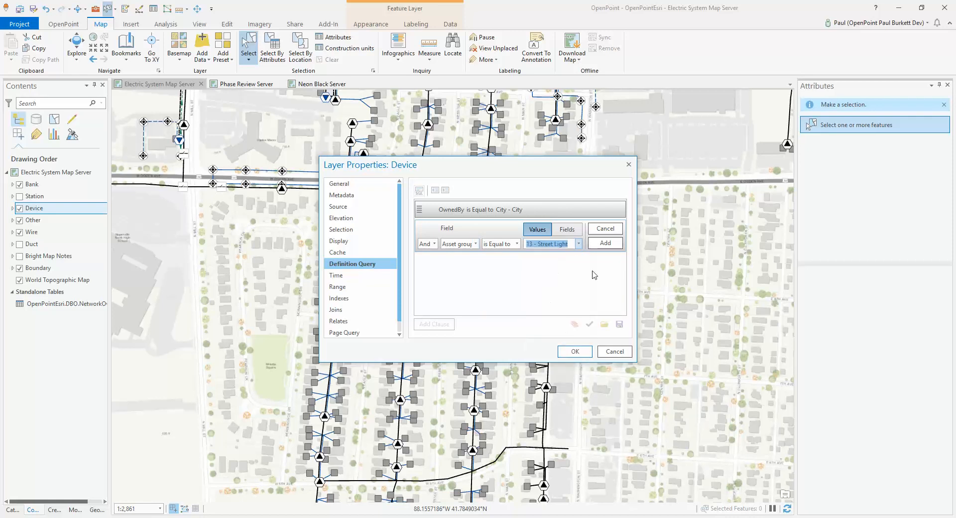
pyautogui.click(604, 244)
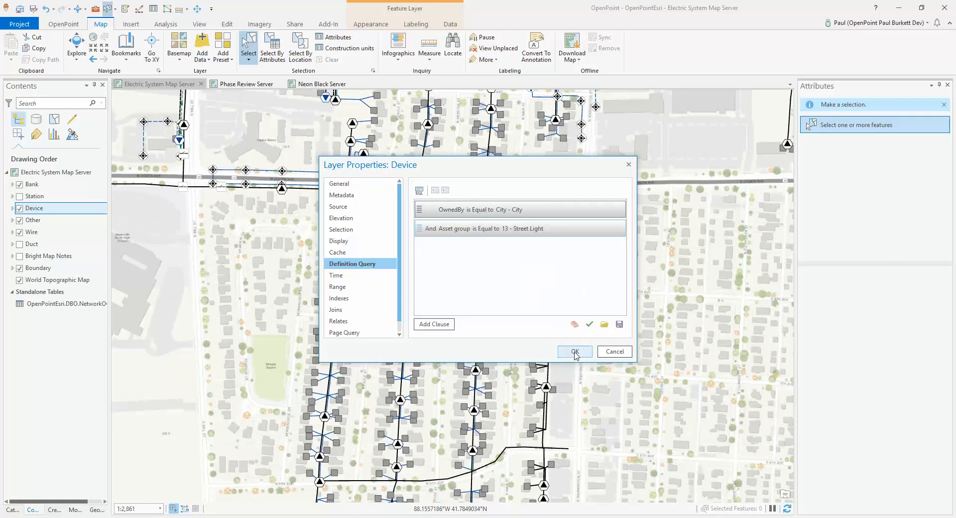
pyautogui.click(574, 351)
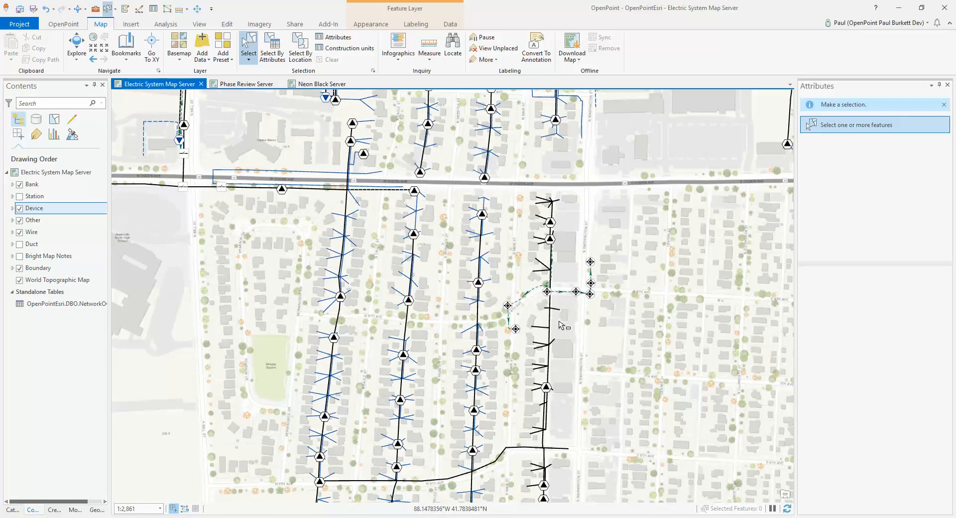
# Step: Select the street light near W 8th Ave and N Main St and examine its attributes
pyautogui.click(515, 329)
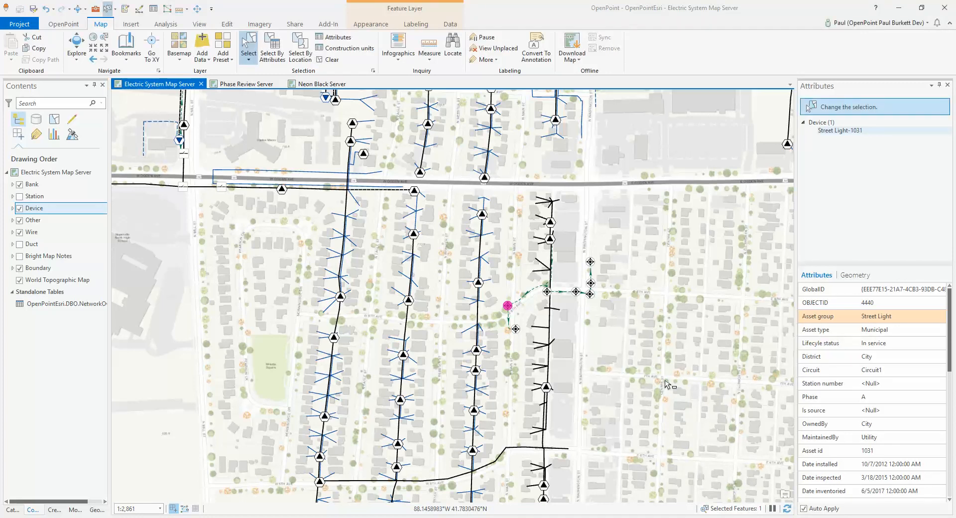
pyautogui.click(580, 343)
# Step: Go to the New Construction bookmark, with the Station layer turned on and the street light selection cleared
pyautogui.click(123, 59)
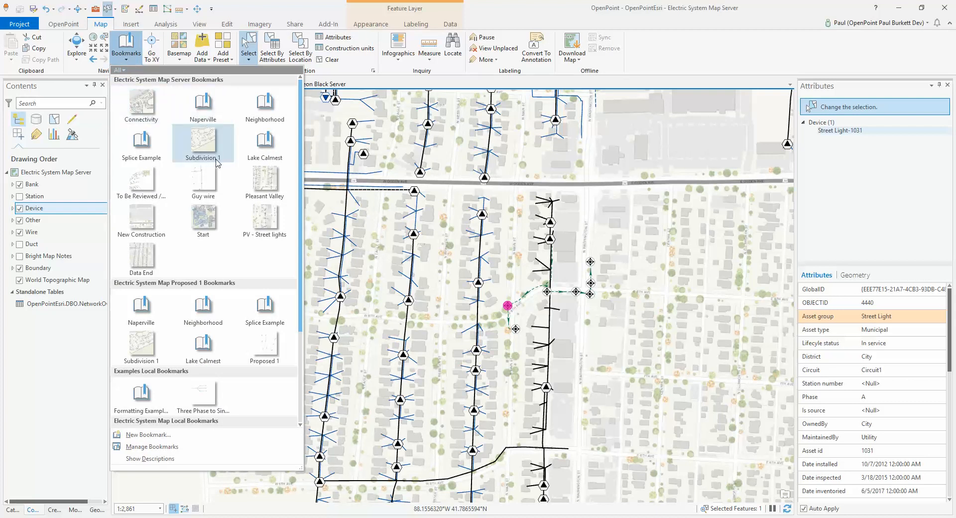
pyautogui.click(161, 227)
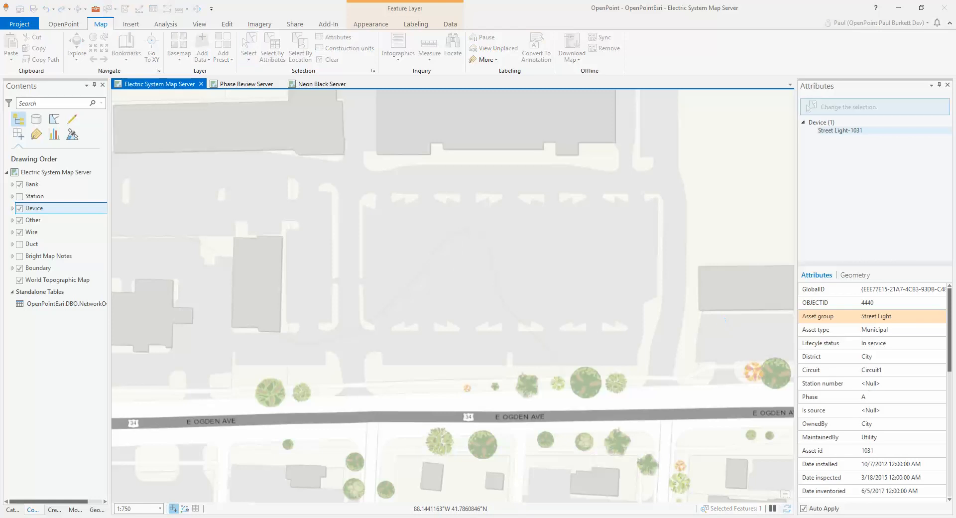
pyautogui.click(376, 390)
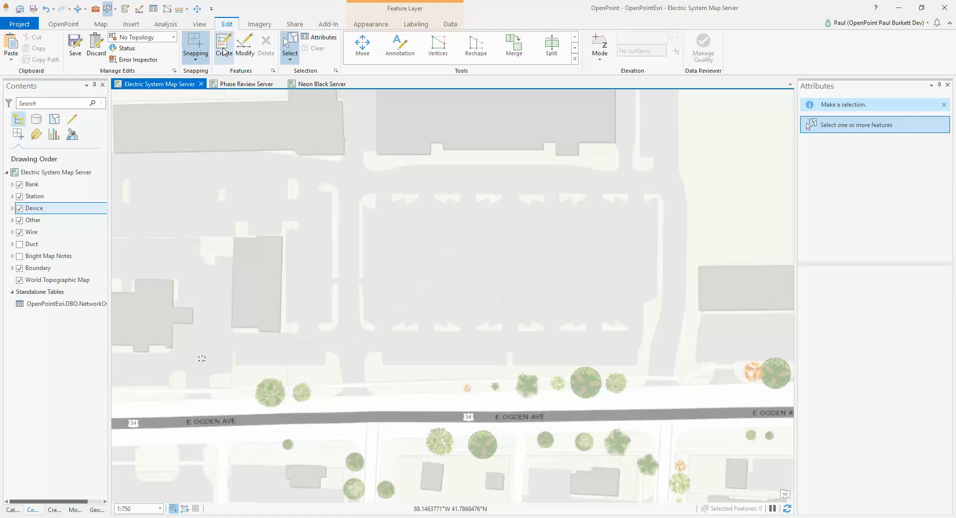
# Step: Create three Primary Pole features in a row along the north side of E Ogden Ave
pyautogui.click(223, 50)
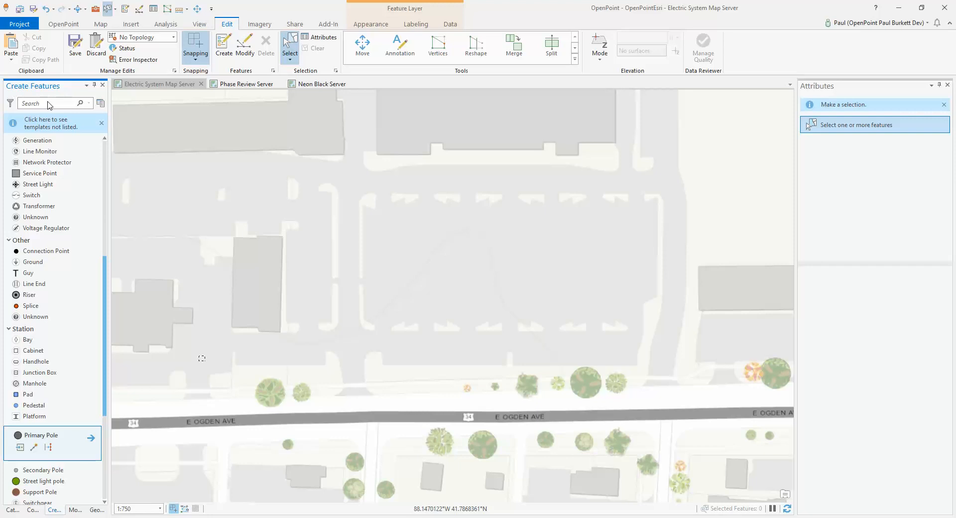
pyautogui.moveTo(105, 278); pyautogui.dragTo(109, 219)
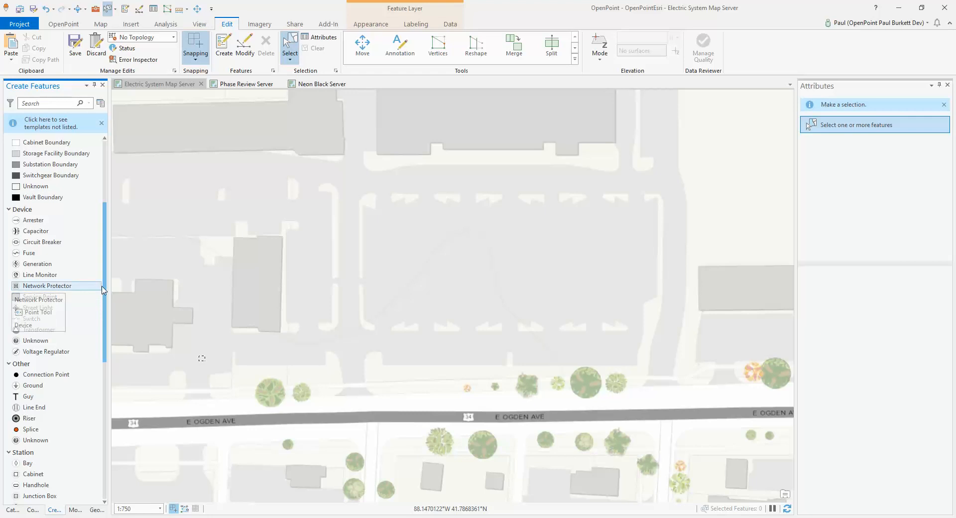
pyautogui.moveTo(105, 255); pyautogui.dragTo(109, 191)
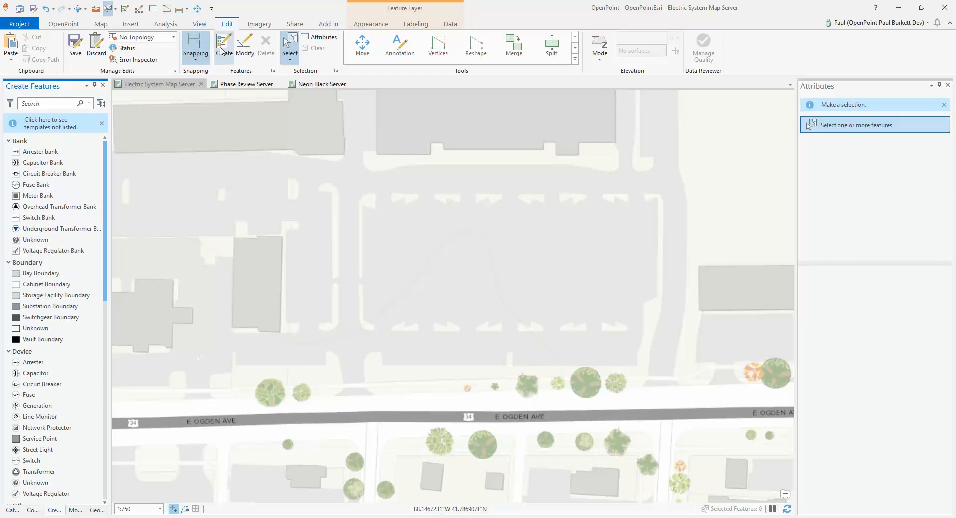
pyautogui.scroll(-2, 100, 188)
pyautogui.scroll(-10, 100, 239)
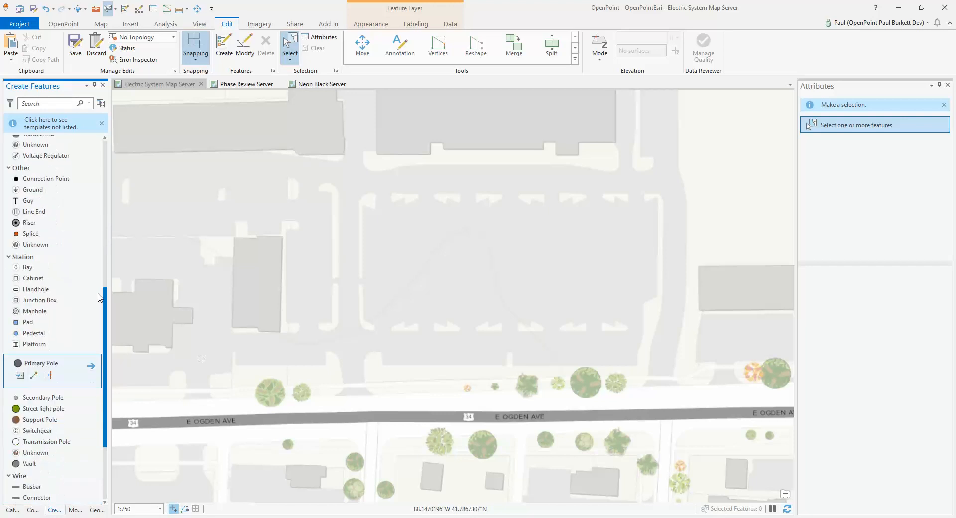
pyautogui.scroll(-2, 99, 291)
pyautogui.click(20, 338)
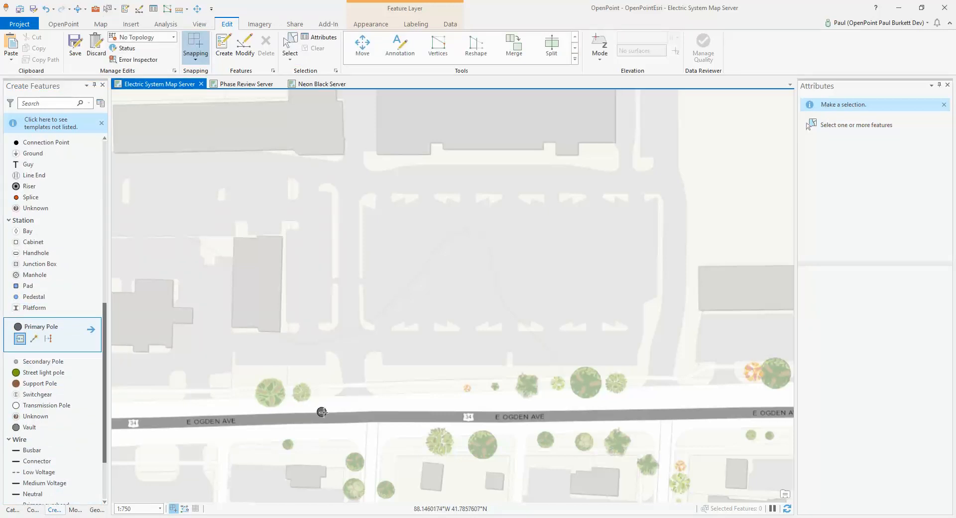
pyautogui.click(323, 408)
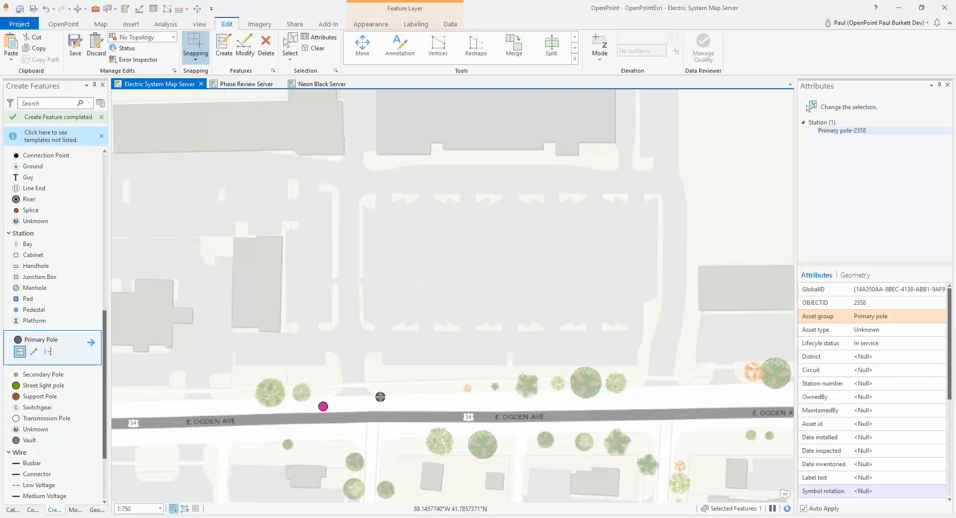
pyautogui.click(397, 405)
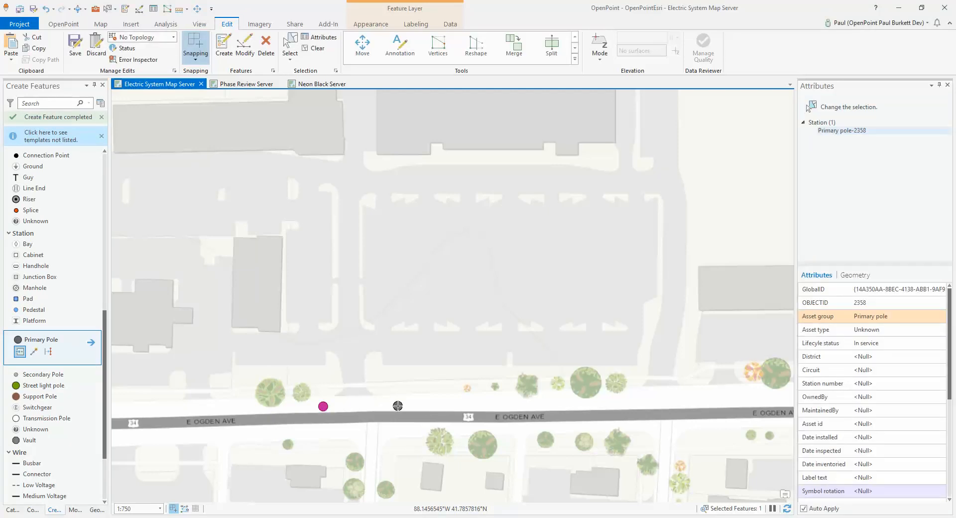
pyautogui.click(469, 405)
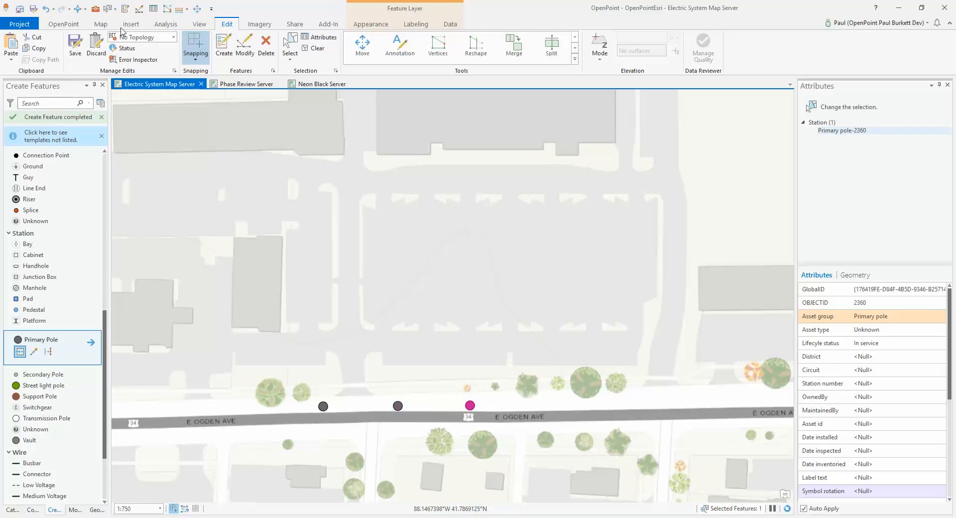
# Step: Select the three primary poles along E Ogden Ave together and set their District to City
pyautogui.click(108, 9)
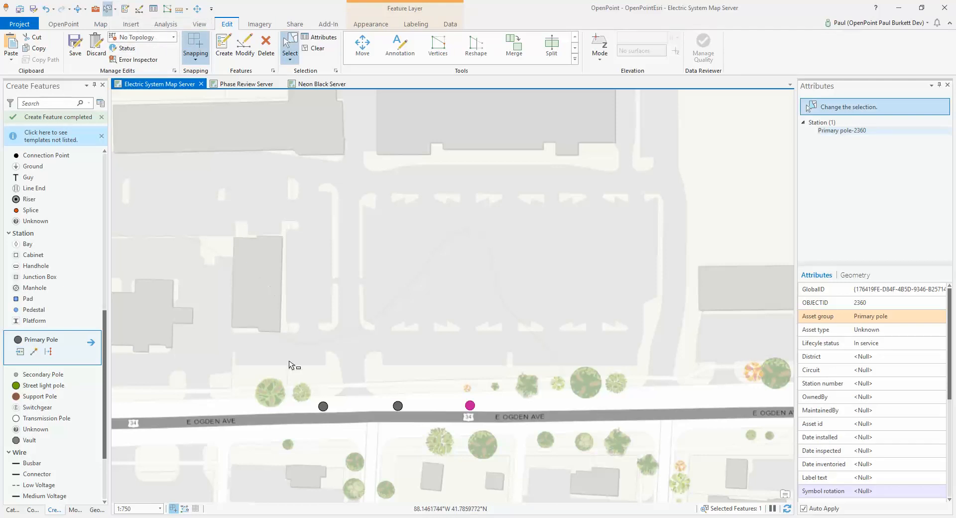
pyautogui.moveTo(306, 388); pyautogui.dragTo(491, 429)
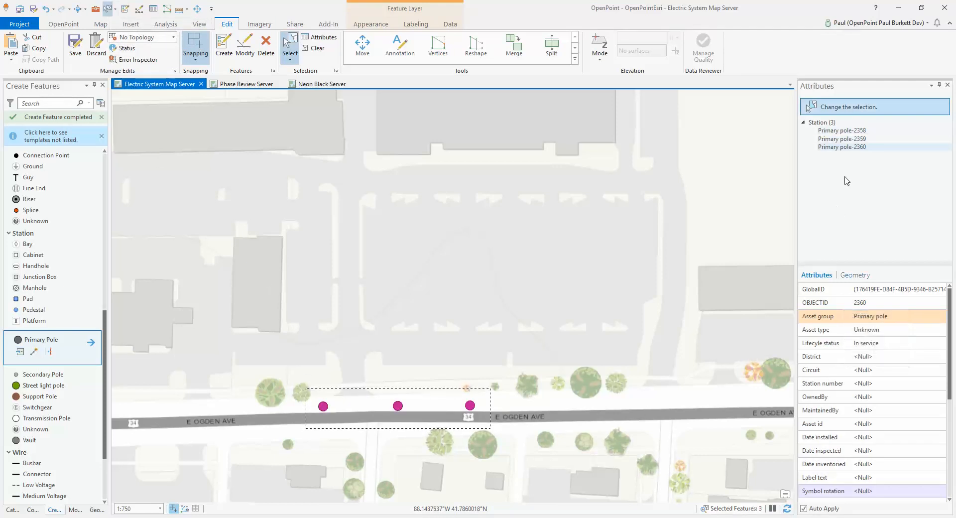
pyautogui.click(841, 130)
pyautogui.click(848, 168)
pyautogui.click(882, 329)
pyautogui.click(882, 356)
pyautogui.click(882, 356)
pyautogui.click(880, 381)
# Step: Set OwnedBy and MaintainedBy to Utility for all three selected poles, and clear the selection
pyautogui.click(882, 396)
pyautogui.click(882, 396)
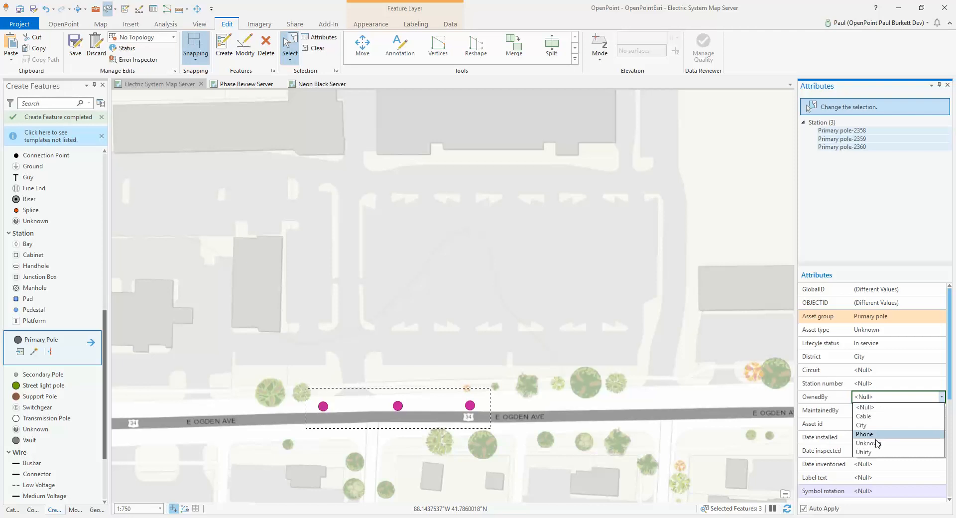
pyautogui.click(866, 451)
pyautogui.click(882, 409)
pyautogui.click(882, 410)
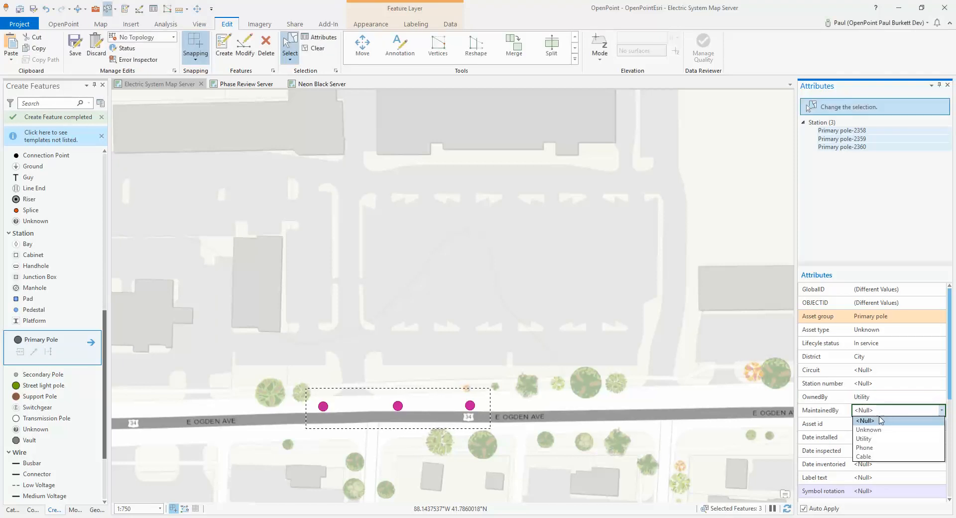
pyautogui.click(866, 438)
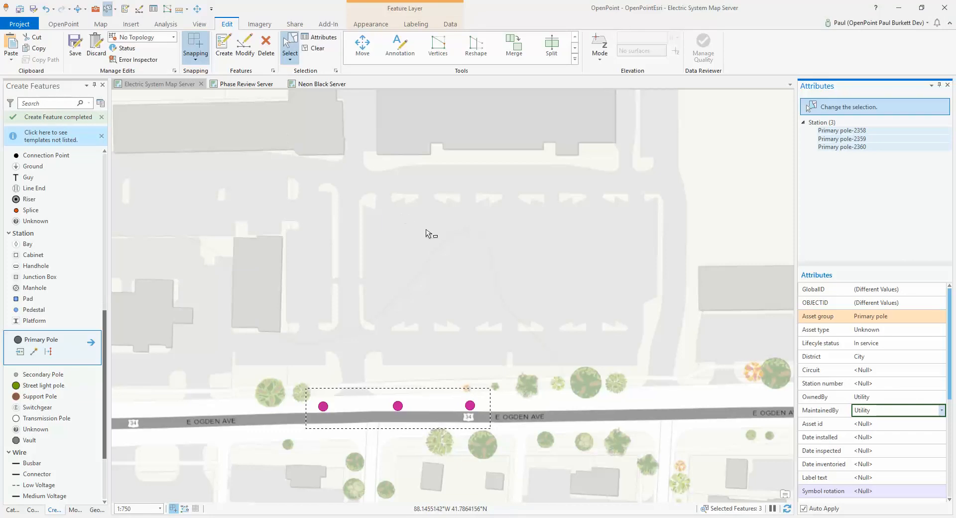
pyautogui.click(373, 295)
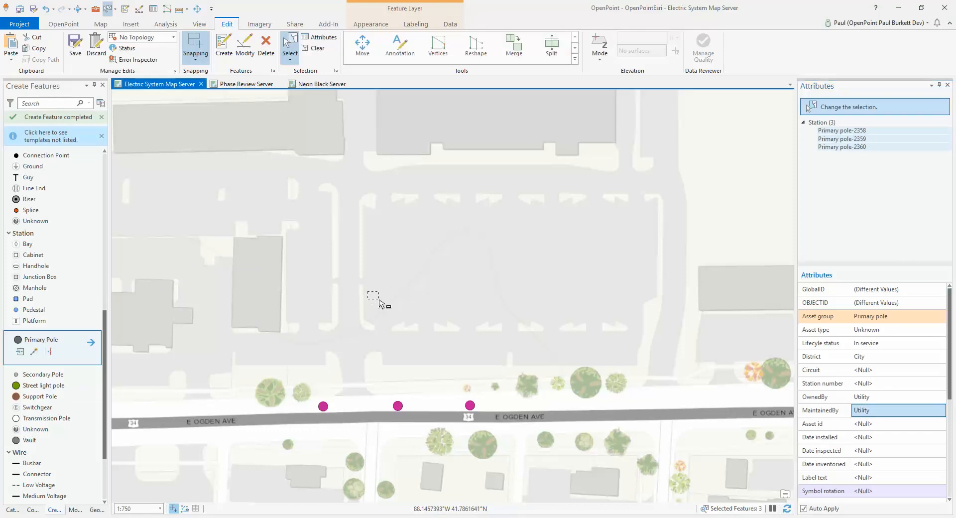
pyautogui.click(350, 378)
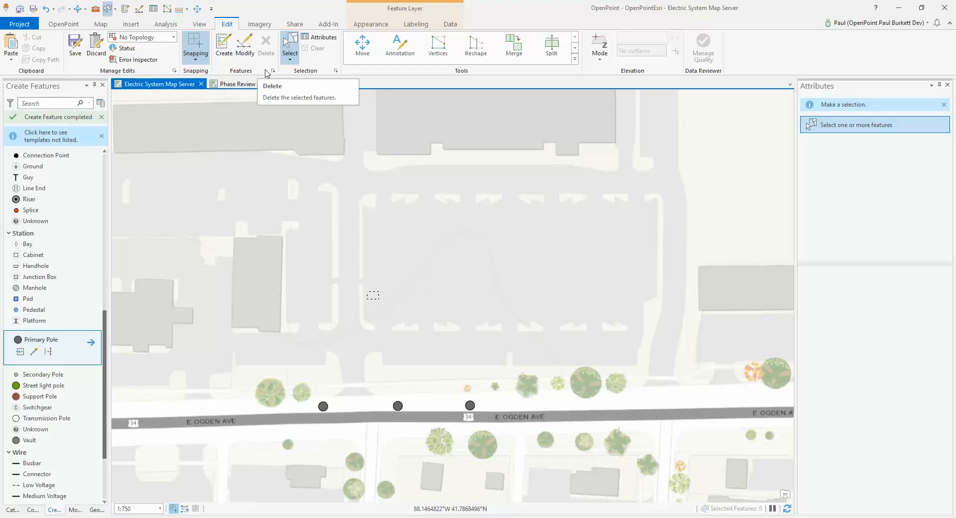
# Step: Measure a distance westward along E Ogden Ave, starting from the westernmost primary pole
pyautogui.click(101, 25)
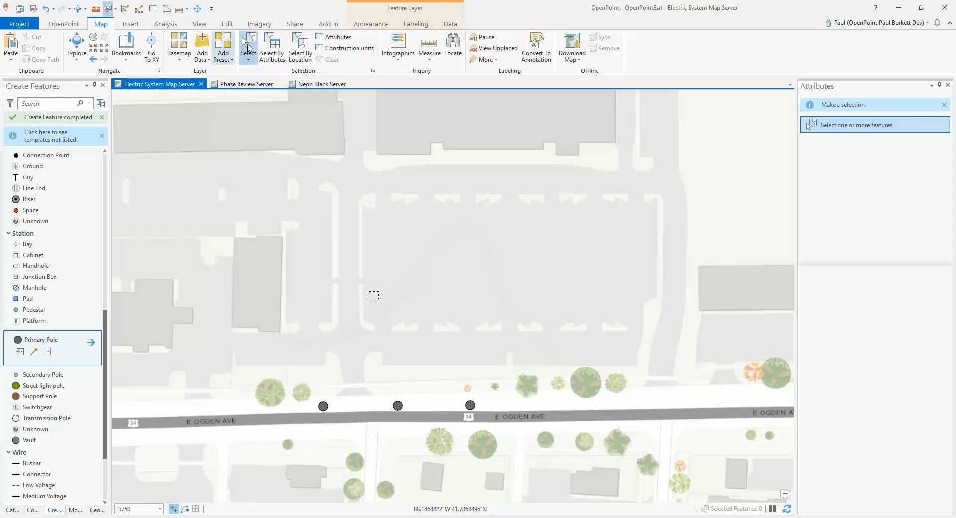
pyautogui.click(429, 44)
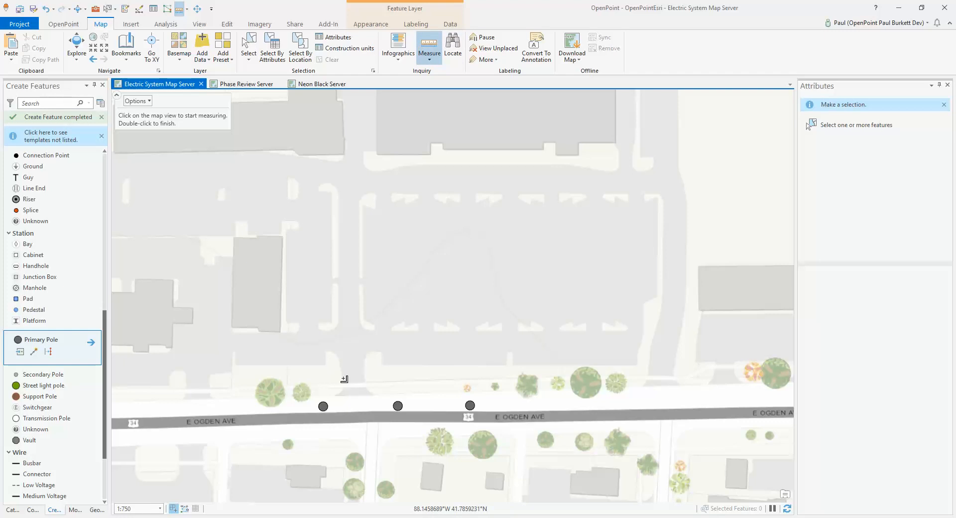
pyautogui.click(323, 406)
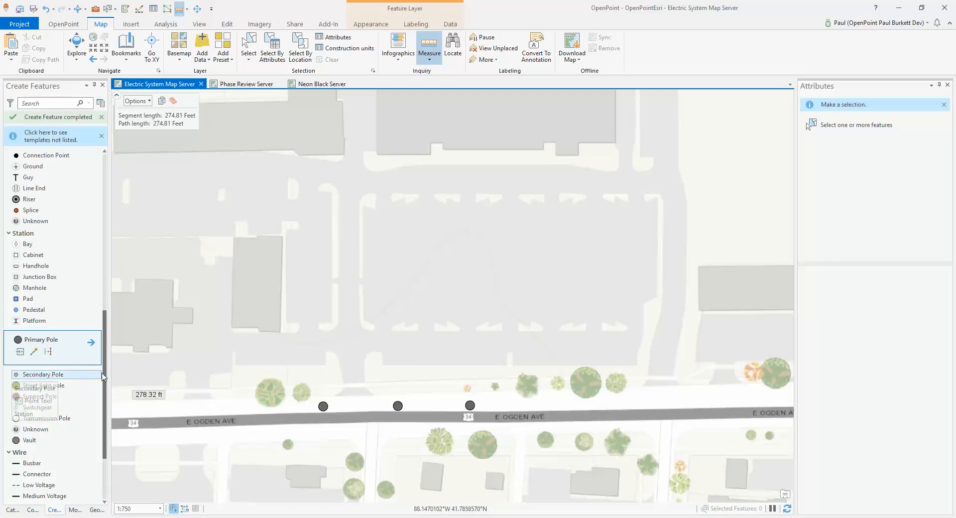
pyautogui.click(108, 9)
# Step: Start a trial Primary overhead wire with a straight segment from the building into the parking lot
pyautogui.moveTo(104, 344); pyautogui.dragTo(102, 383)
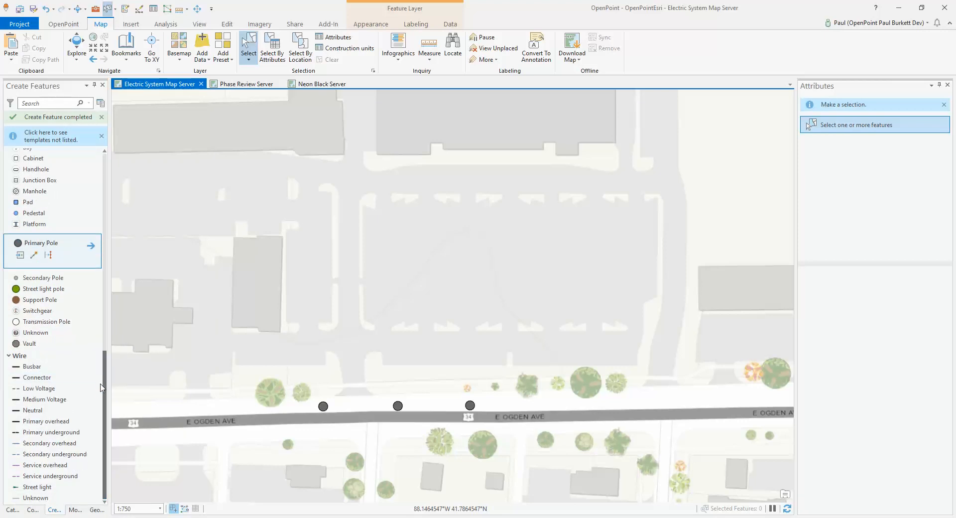
pyautogui.click(20, 421)
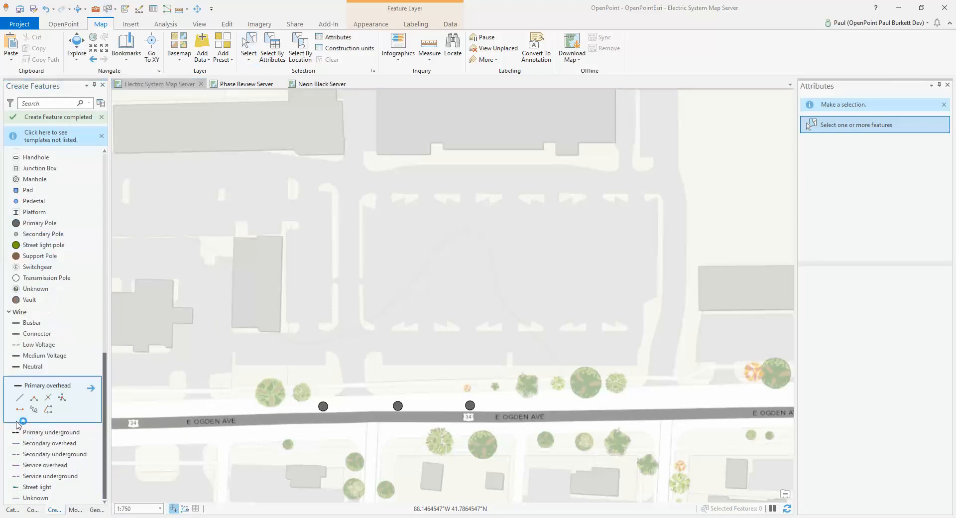
pyautogui.click(255, 282)
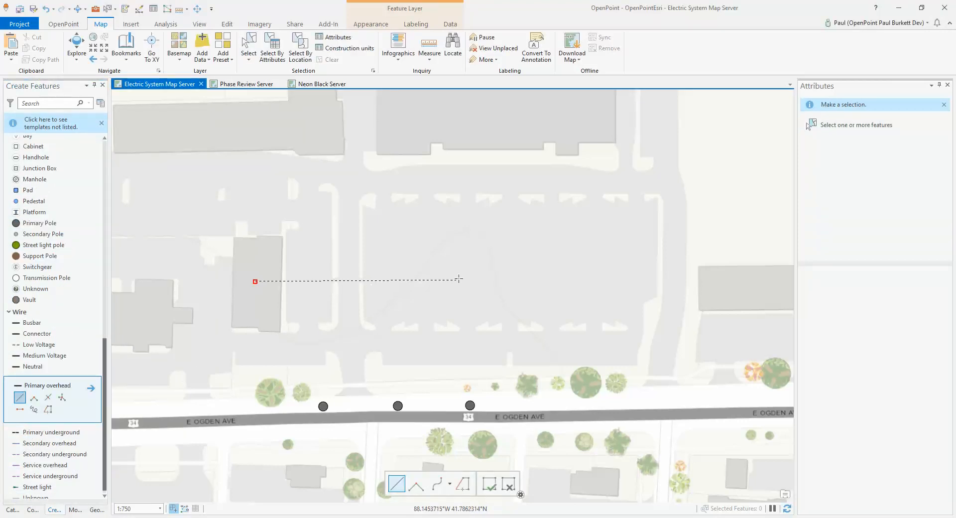
pyautogui.click(427, 275)
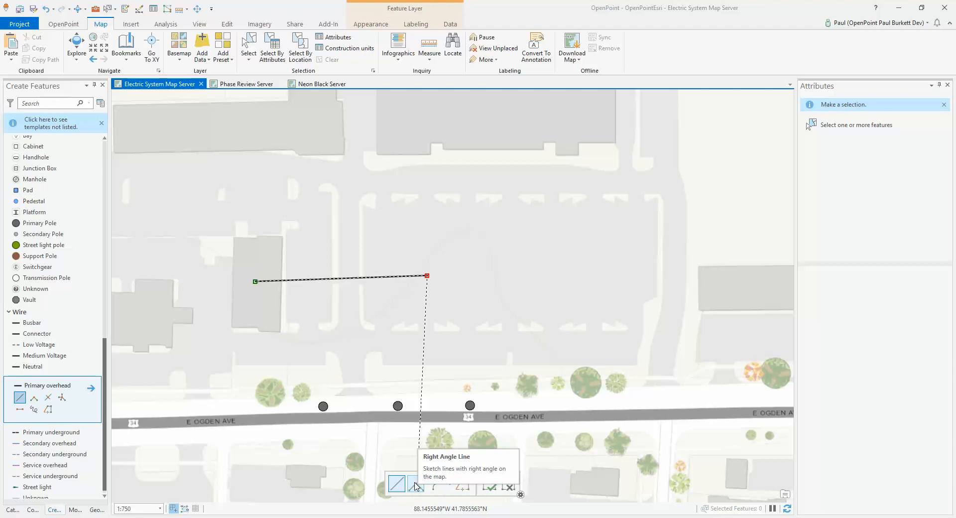
# Step: Preview an arc segment, add two Bézier curve segments to the trial wire, and discard the sketch
pyautogui.click(450, 485)
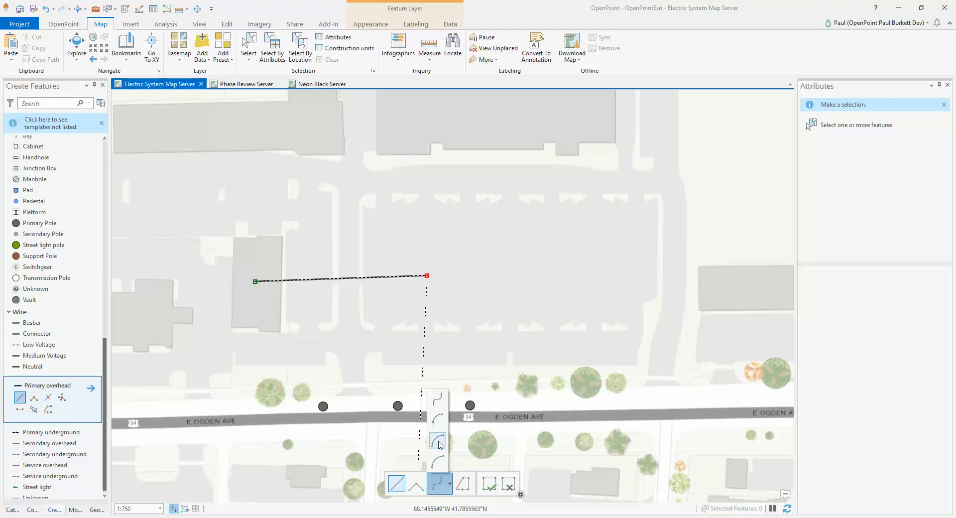
pyautogui.click(438, 422)
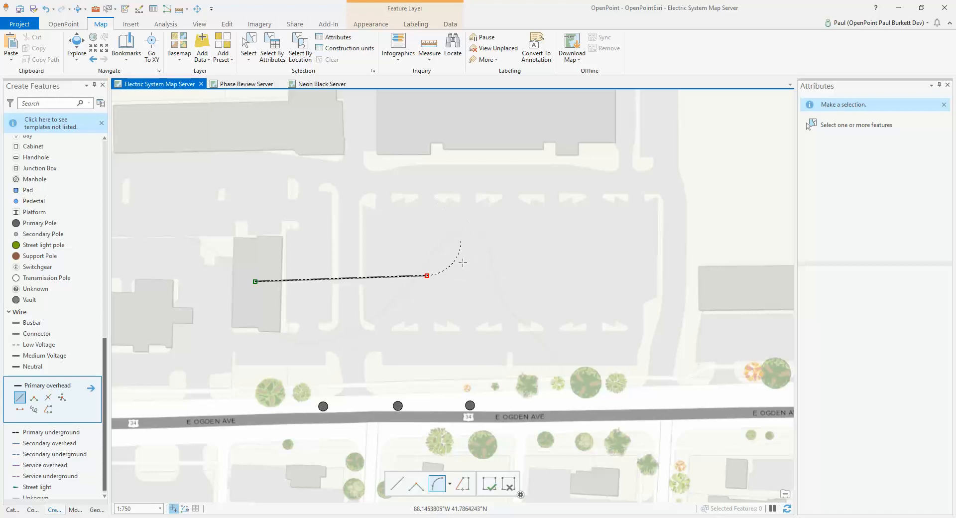
pyautogui.click(449, 484)
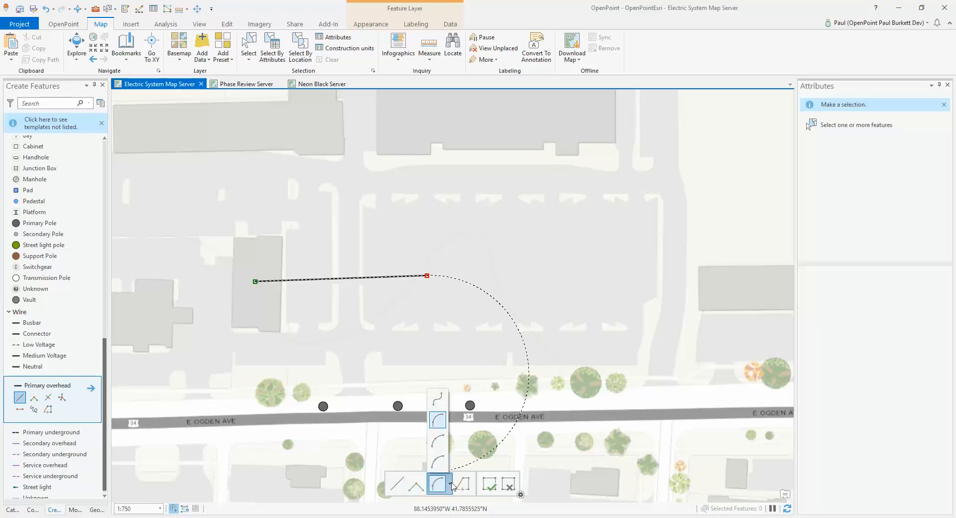
pyautogui.click(438, 400)
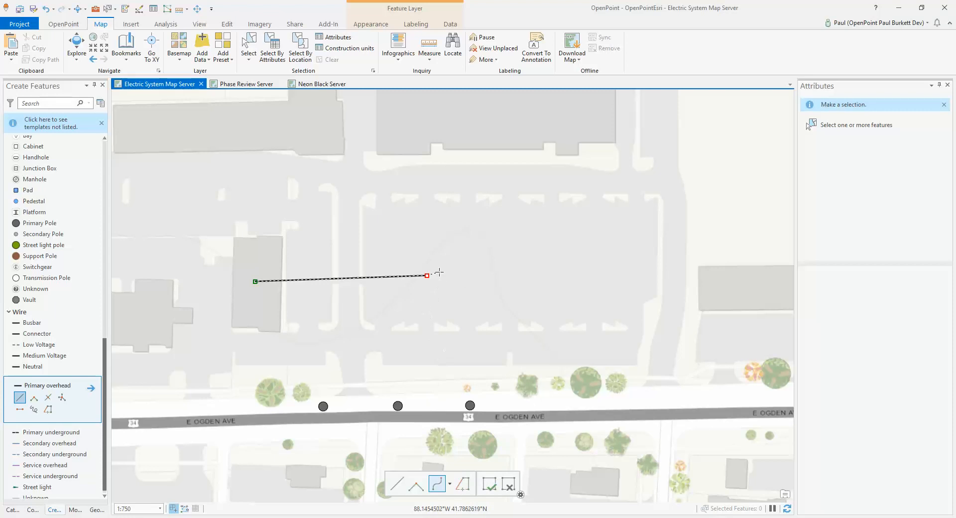
pyautogui.moveTo(429, 205); pyautogui.dragTo(457, 232)
pyautogui.moveTo(460, 172); pyautogui.dragTo(493, 172)
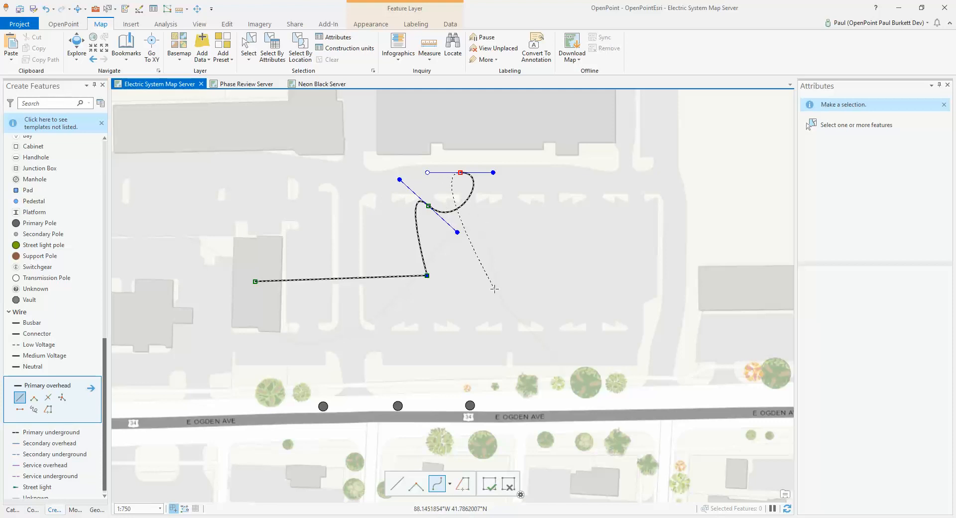
pyautogui.click(508, 486)
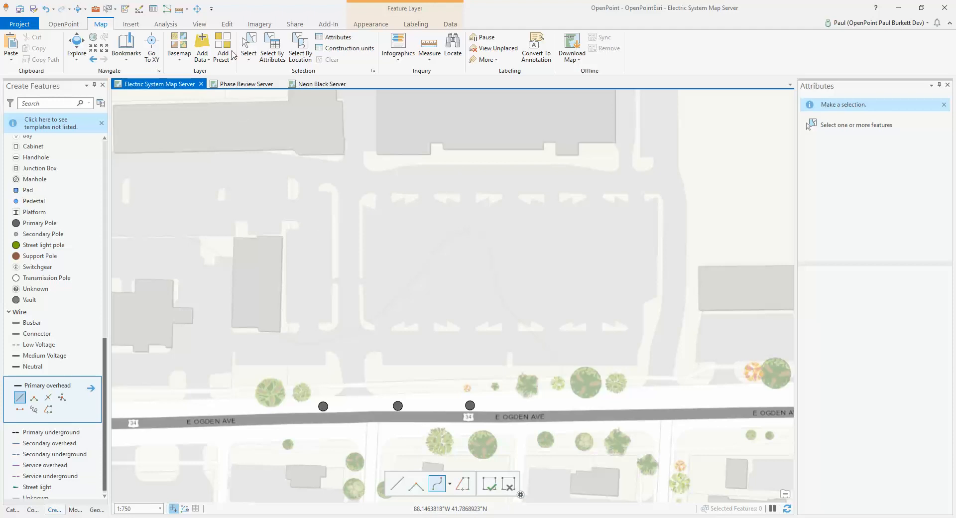
# Step: Review the snapping modes available for sketching features on the map
pyautogui.click(227, 25)
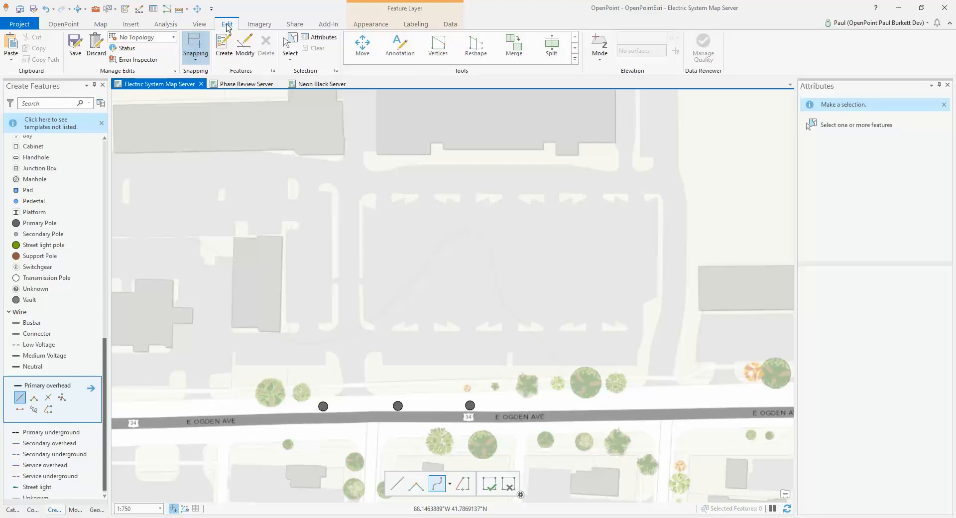
pyautogui.click(194, 63)
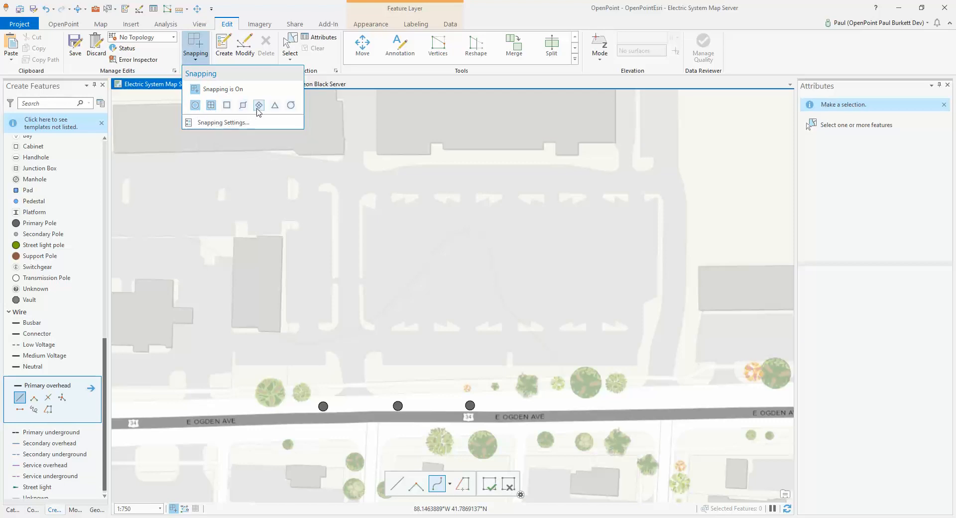
pyautogui.click(258, 160)
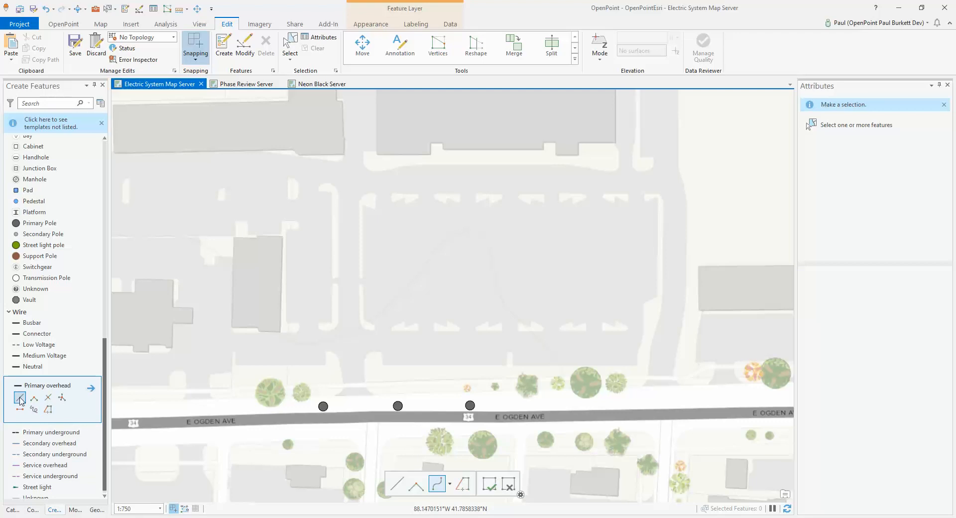
# Step: Create a straight Primary overhead wire snapped between the western and middle primary poles
pyautogui.click(61, 396)
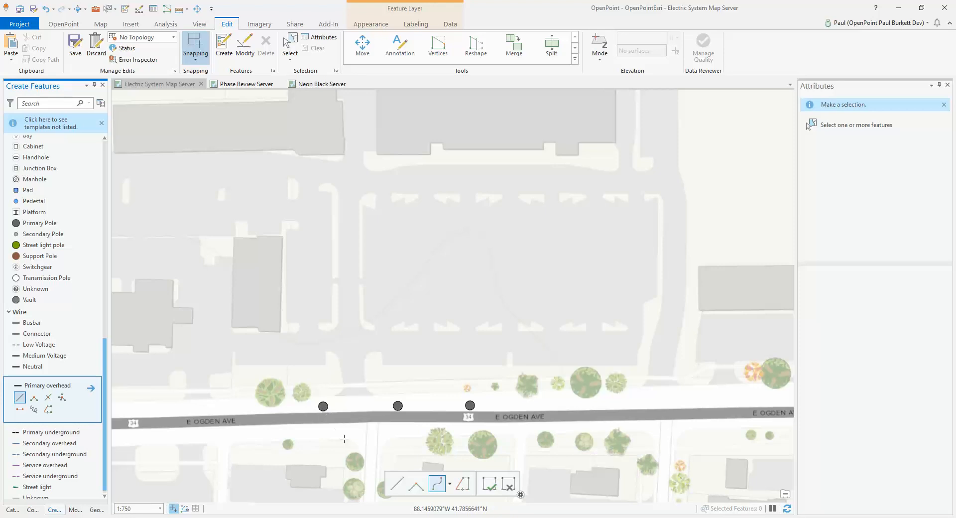
pyautogui.click(396, 487)
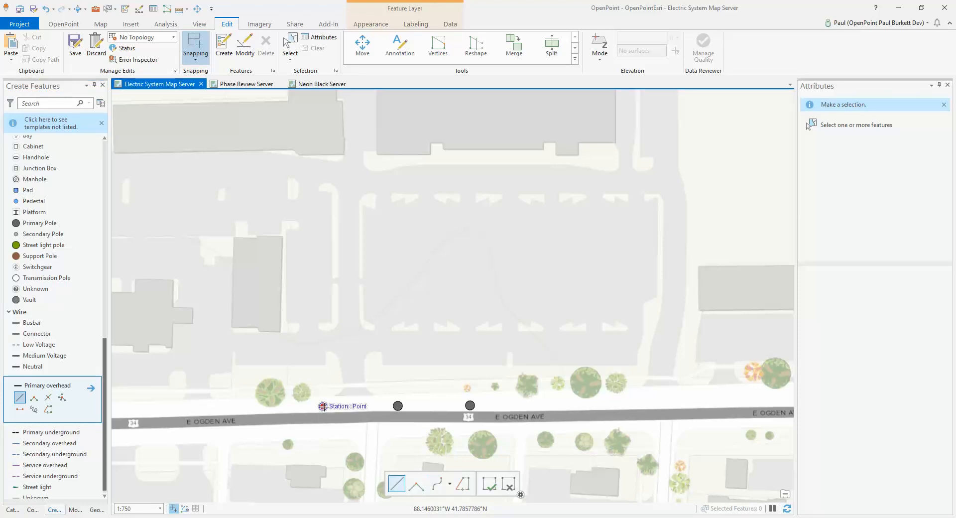
pyautogui.click(324, 406)
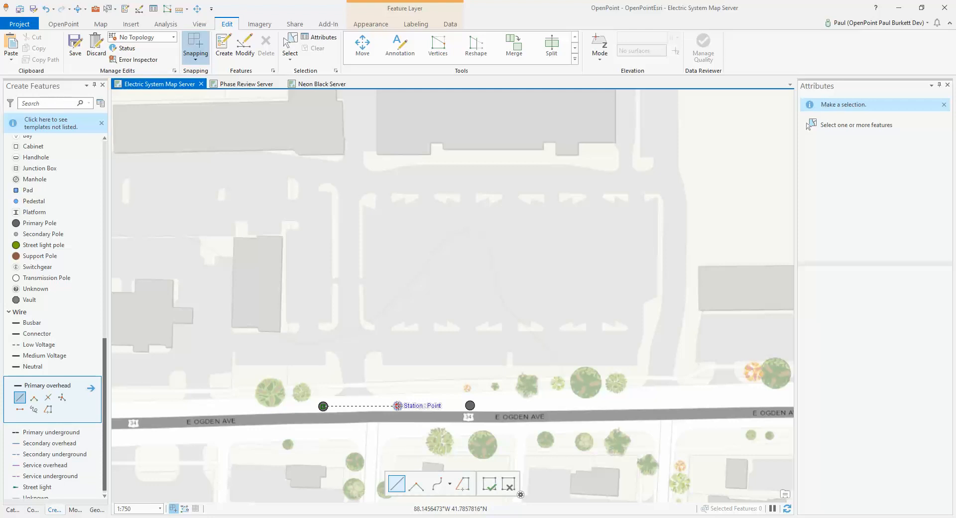
pyautogui.doubleClick(397, 405)
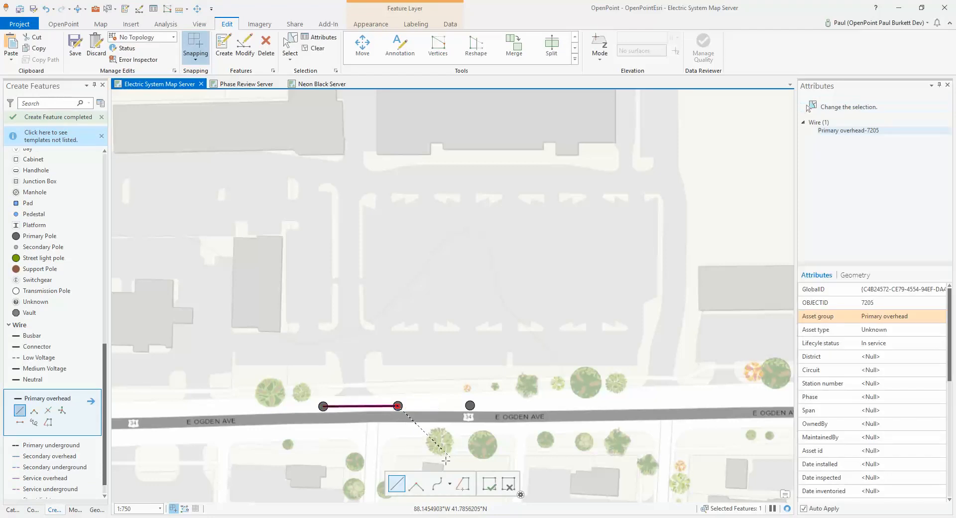
pyautogui.click(492, 485)
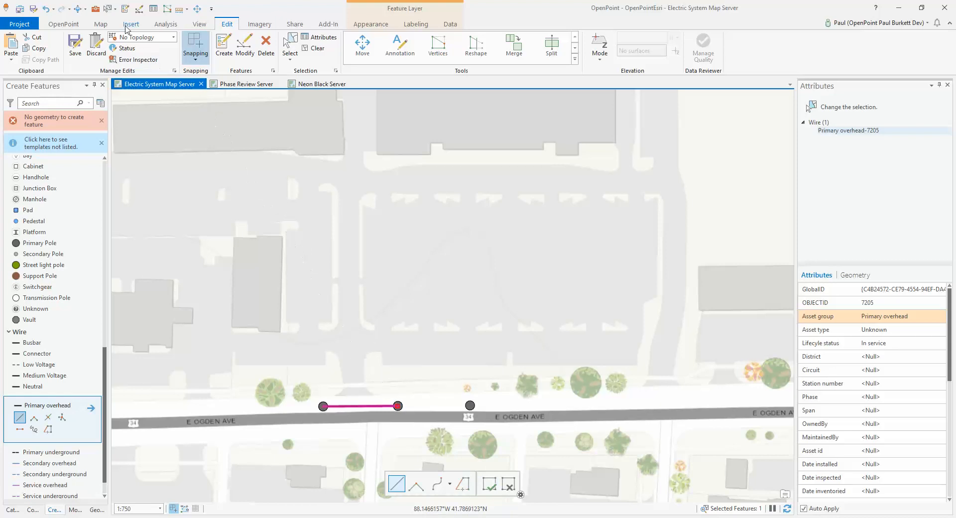
pyautogui.click(107, 9)
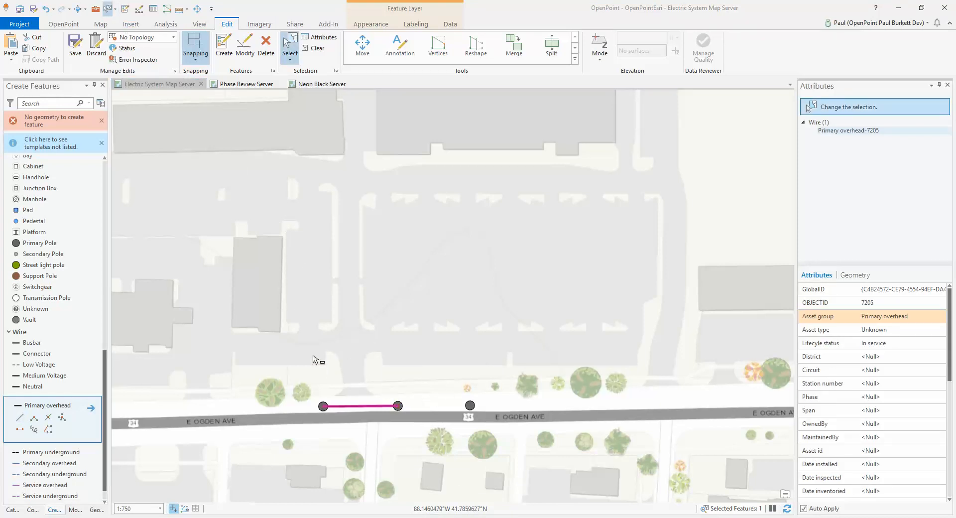
# Step: Create a second Primary overhead wire snapped from the middle pole to the eastern pole
pyautogui.click(19, 417)
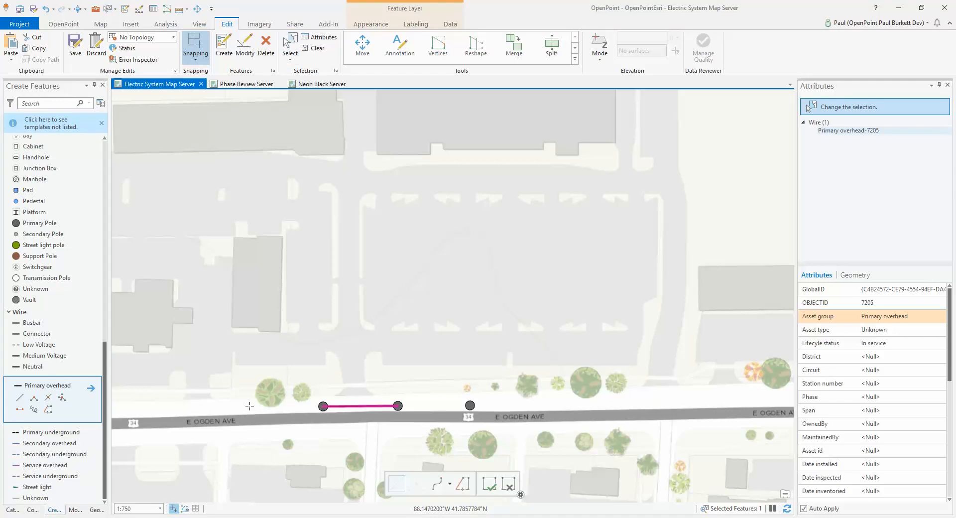
pyautogui.click(397, 406)
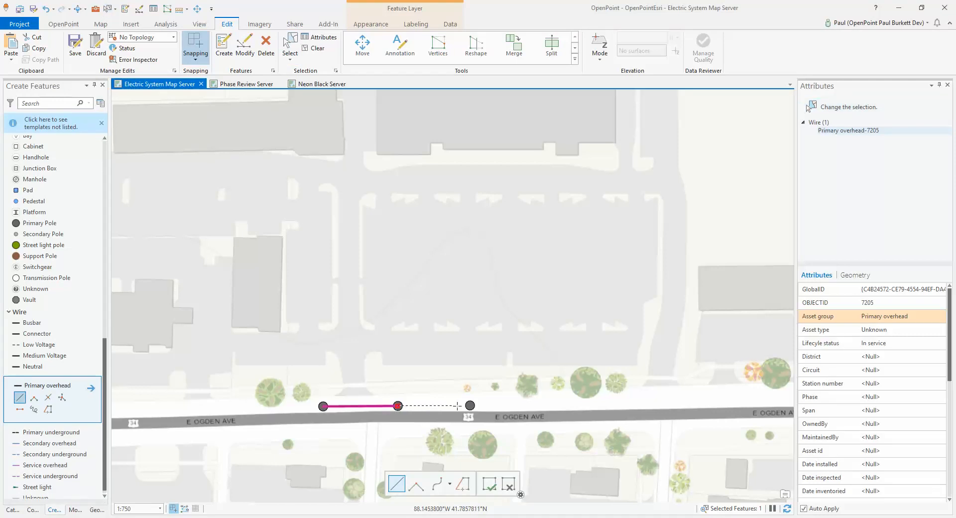
pyautogui.doubleClick(470, 404)
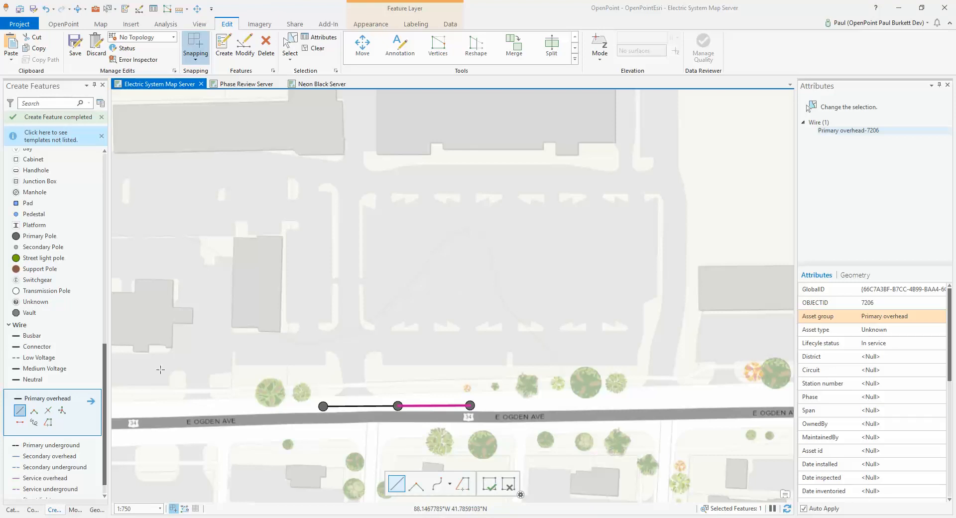
# Step: Place an Overhead Transformer Bank just above the westernmost primary pole
pyautogui.moveTo(106, 371); pyautogui.dragTo(111, 173)
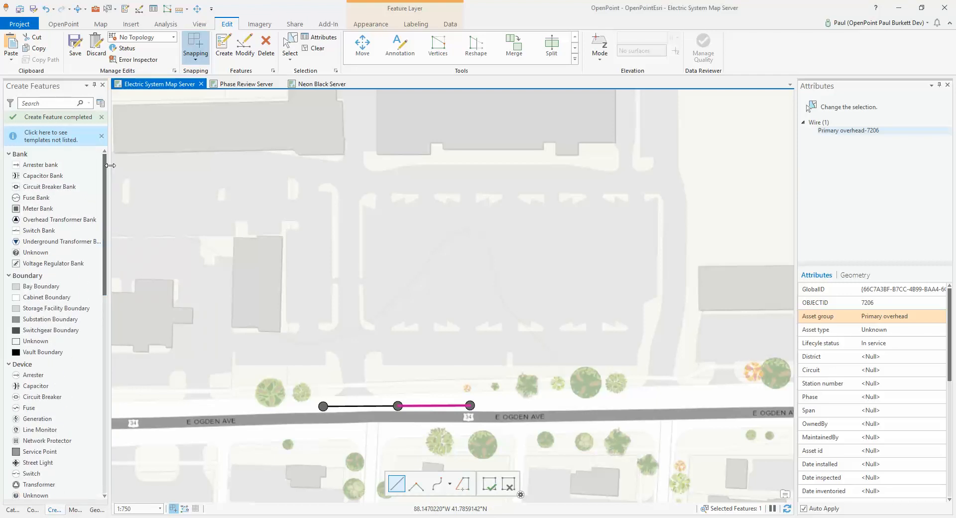
pyautogui.click(15, 221)
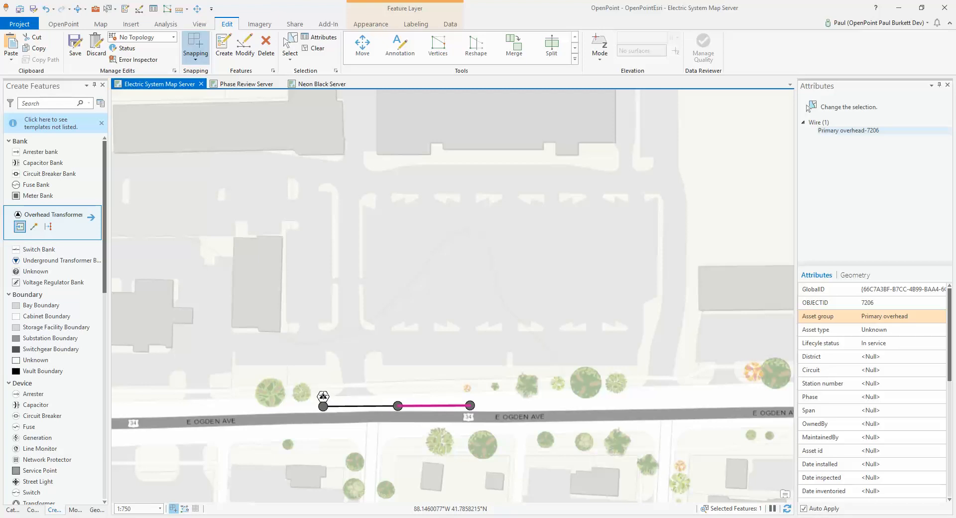
pyautogui.click(323, 396)
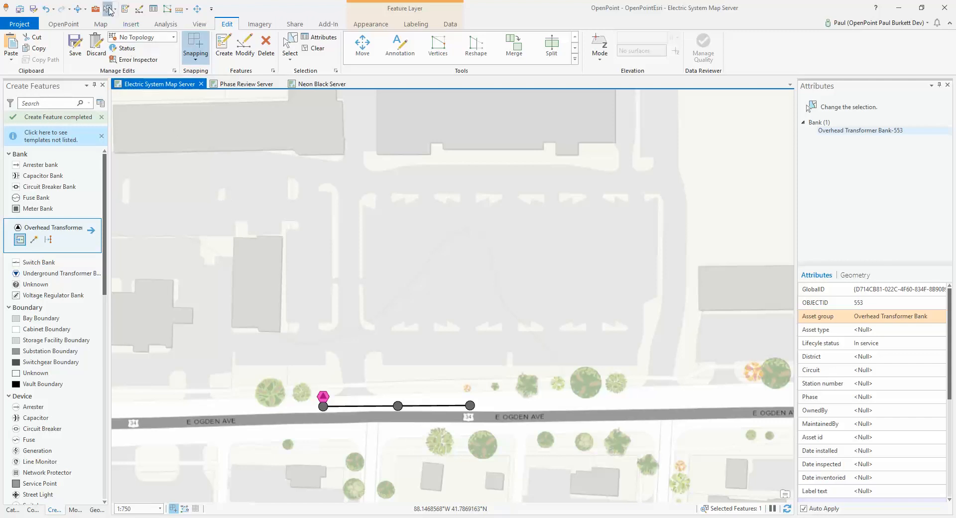
# Step: Select the easternmost primary pole with its connecting overhead wire and place a copy of both in the parking area north of the road
pyautogui.click(108, 9)
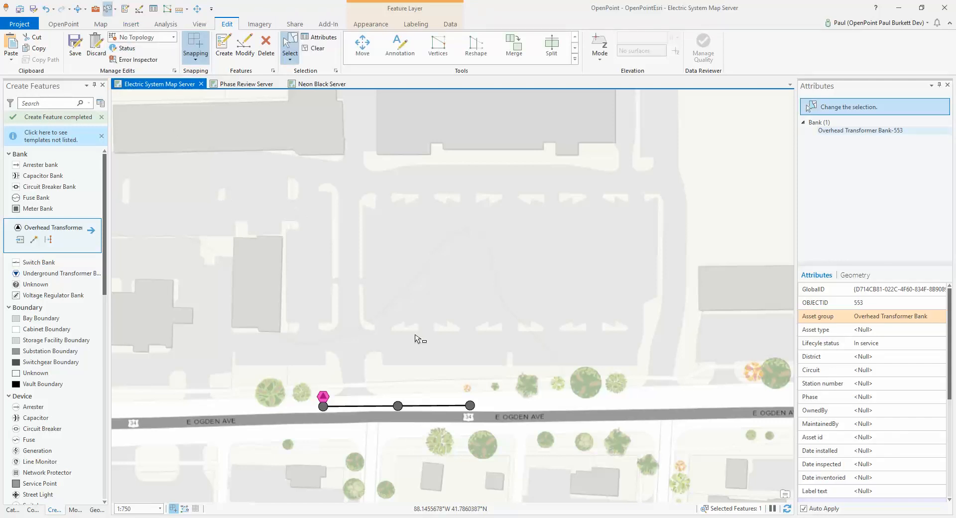
pyautogui.moveTo(441, 386); pyautogui.dragTo(495, 427)
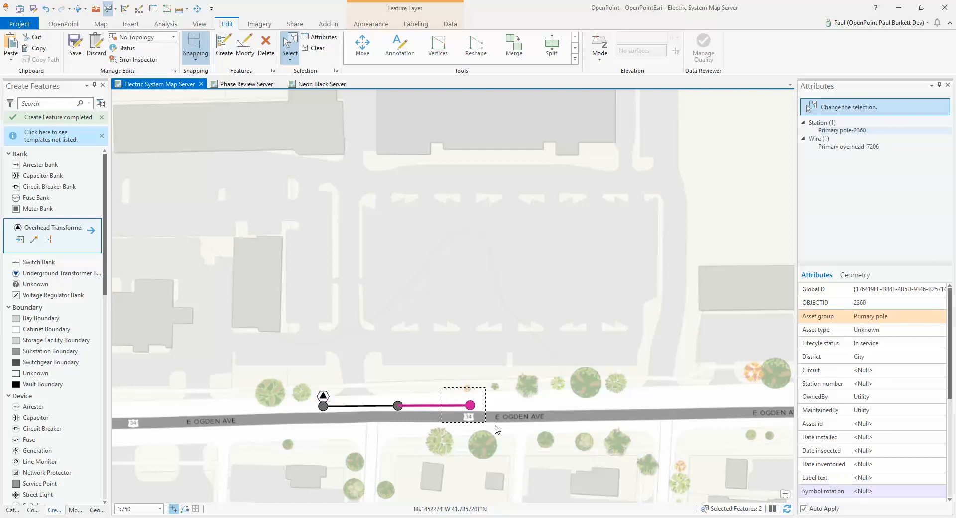
pyautogui.moveTo(442, 387)
pyautogui.press('m')
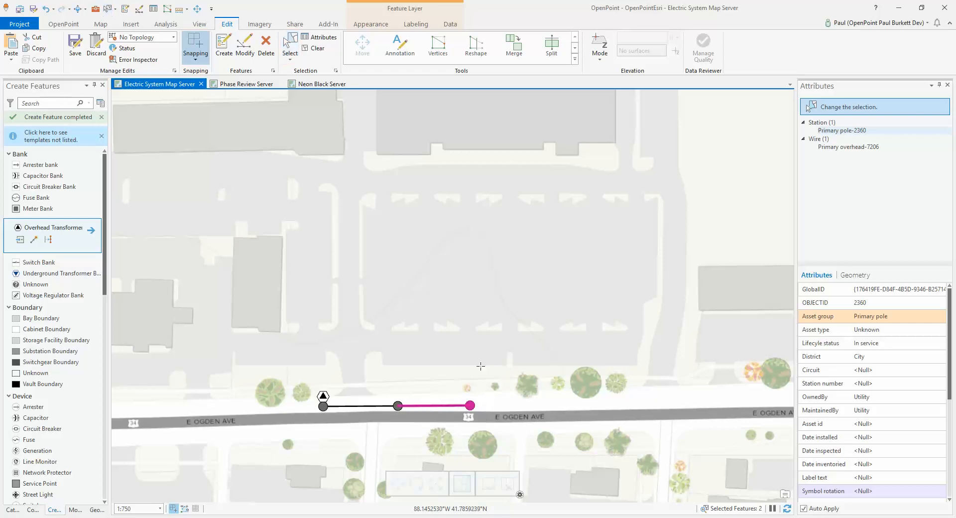
pyautogui.moveTo(437, 405); pyautogui.dragTo(497, 274)
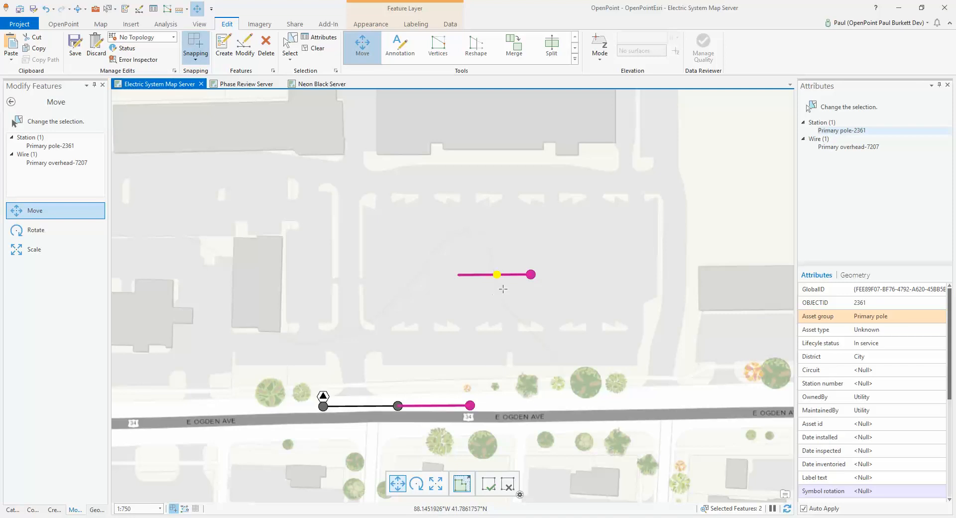
pyautogui.moveTo(493, 275); pyautogui.dragTo(490, 266)
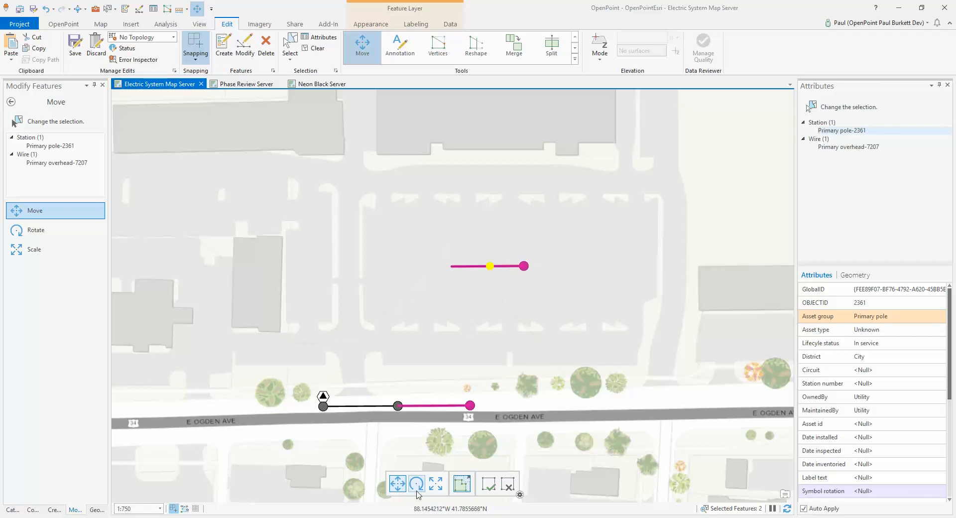
# Step: Rotate the copied pole and wire to a vertical orientation with the pole at the north end, and finish the edit
pyautogui.click(416, 485)
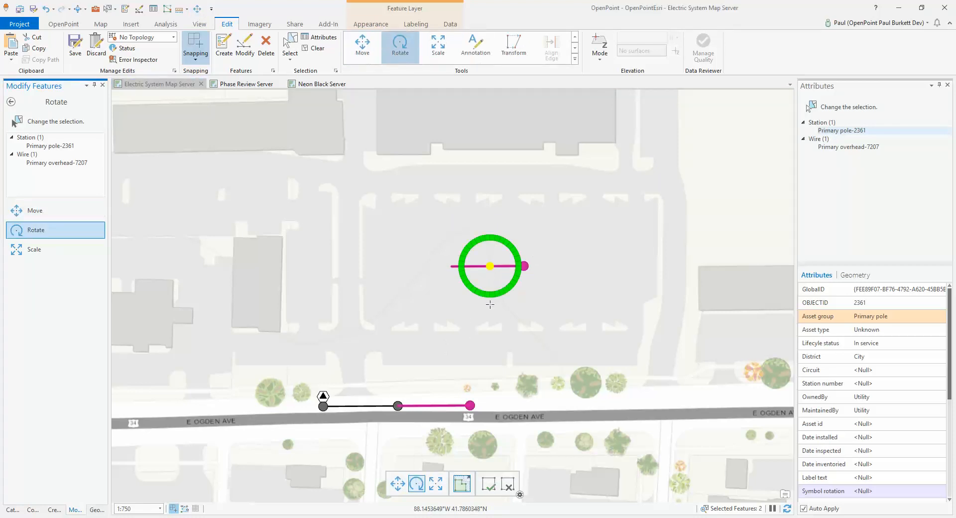
pyautogui.moveTo(504, 291); pyautogui.dragTo(529, 284)
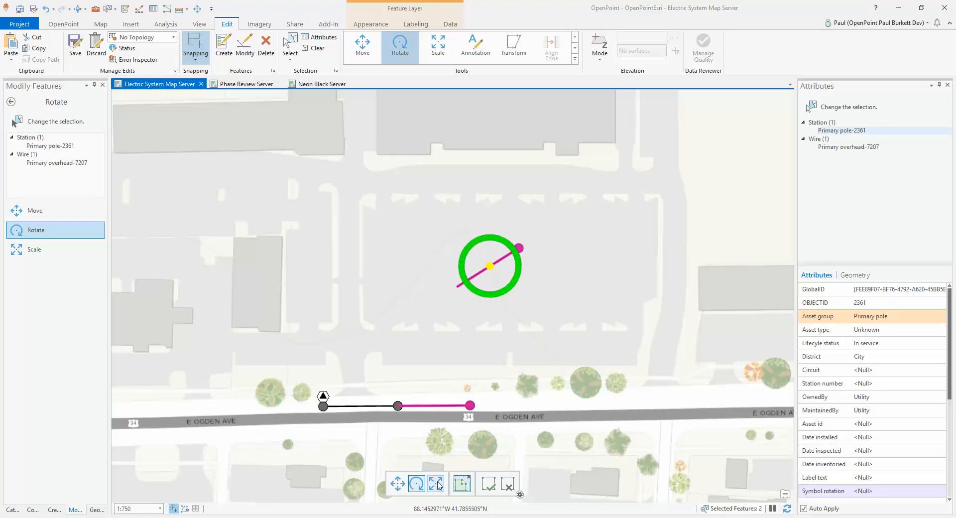
pyautogui.moveTo(498, 299); pyautogui.dragTo(515, 272)
pyautogui.press('F2')
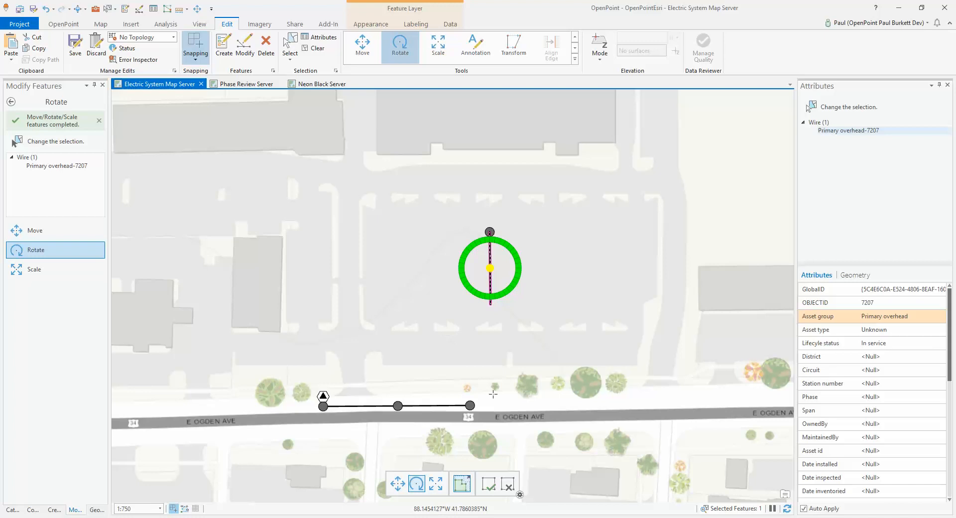
pyautogui.click(508, 484)
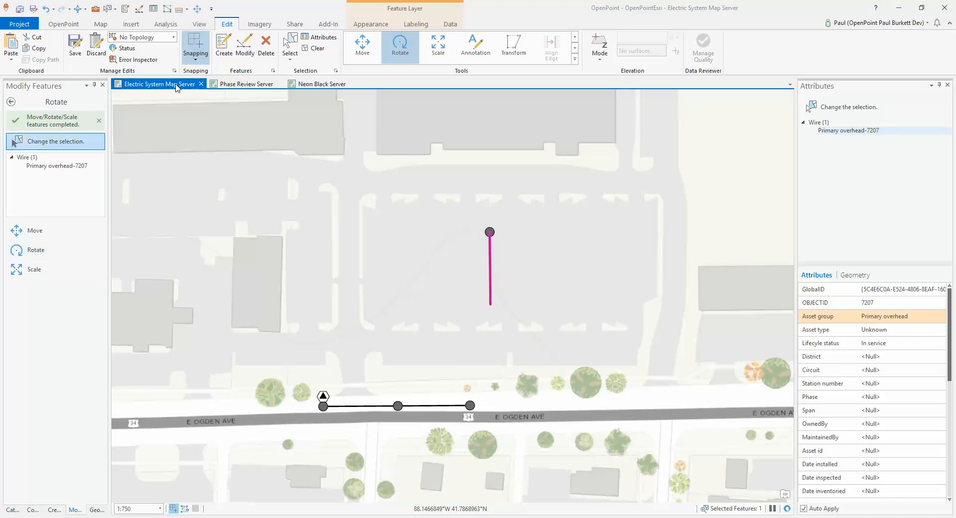
# Step: Zoom the map to the To Be Reviewed bookmark of the Electric System Map Server map
pyautogui.click(102, 25)
pyautogui.click(125, 59)
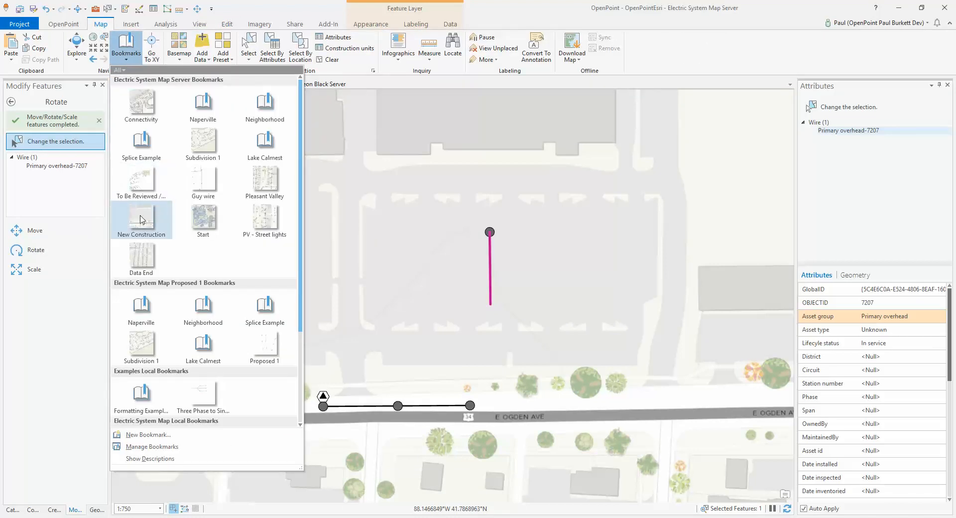
pyautogui.click(207, 234)
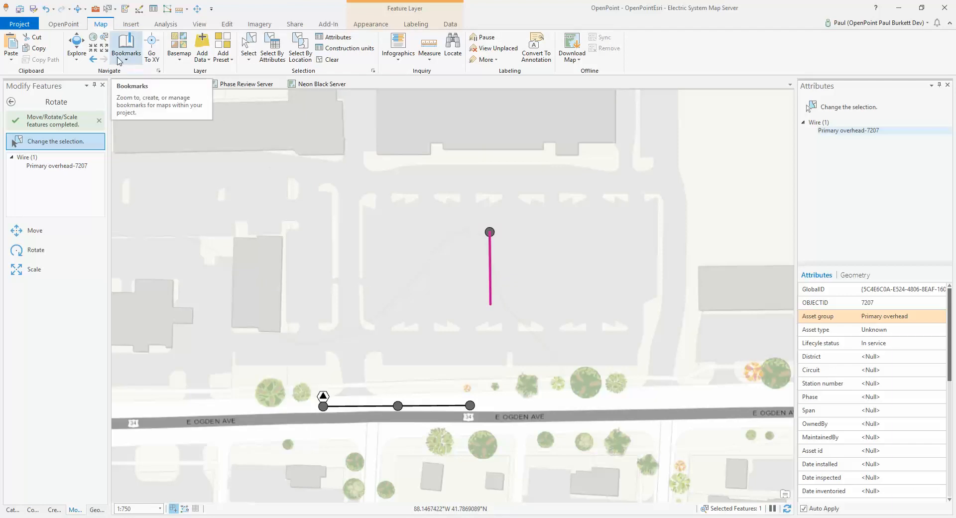
pyautogui.click(122, 60)
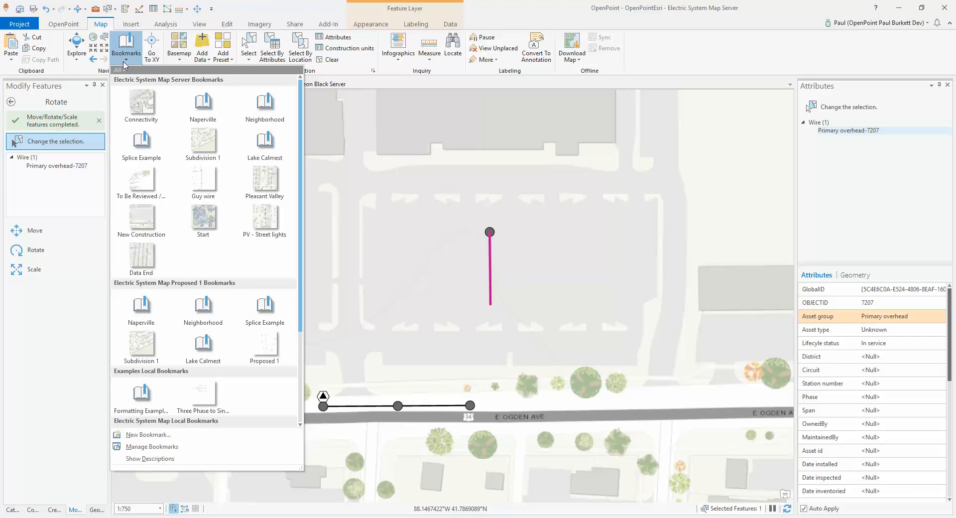
pyautogui.click(155, 192)
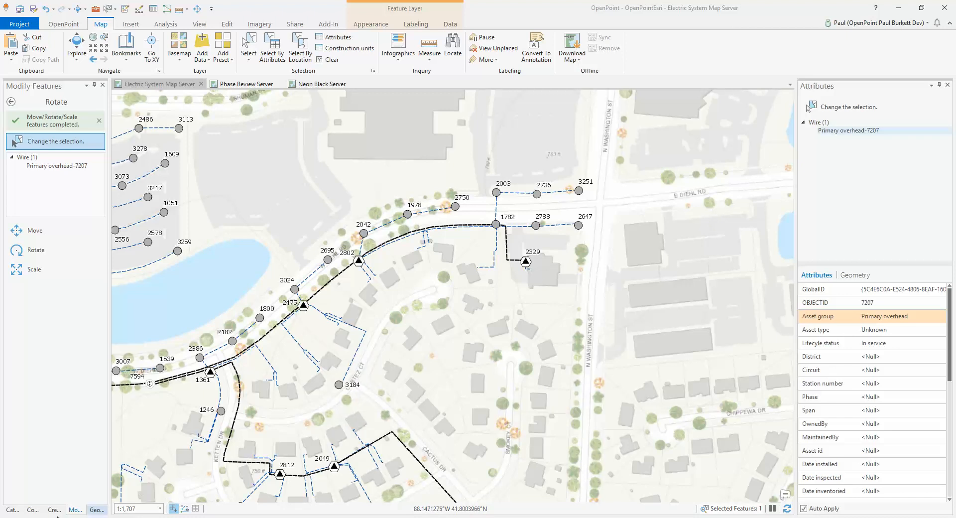
# Step: Turn on the Bright Map Notes layer and expand it to review its point, line and polygon note symbols
pyautogui.click(32, 510)
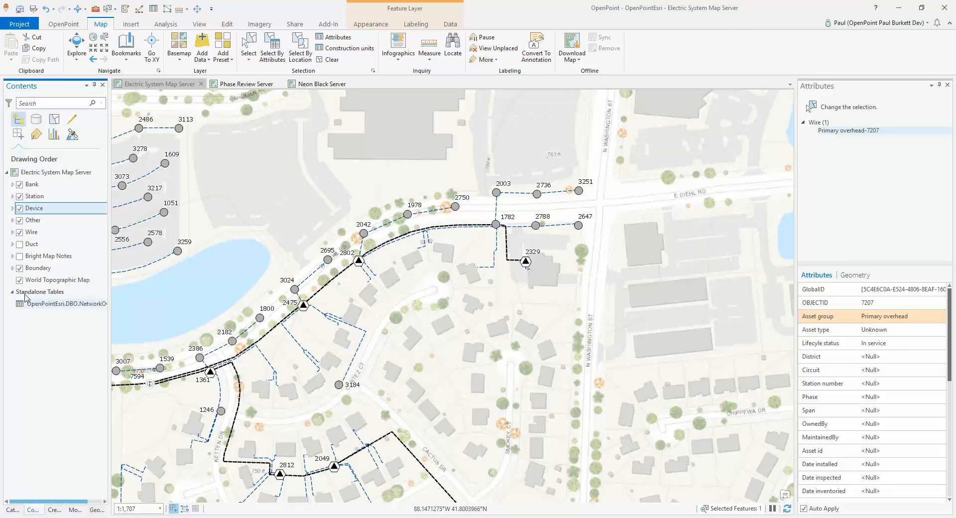
pyautogui.click(20, 256)
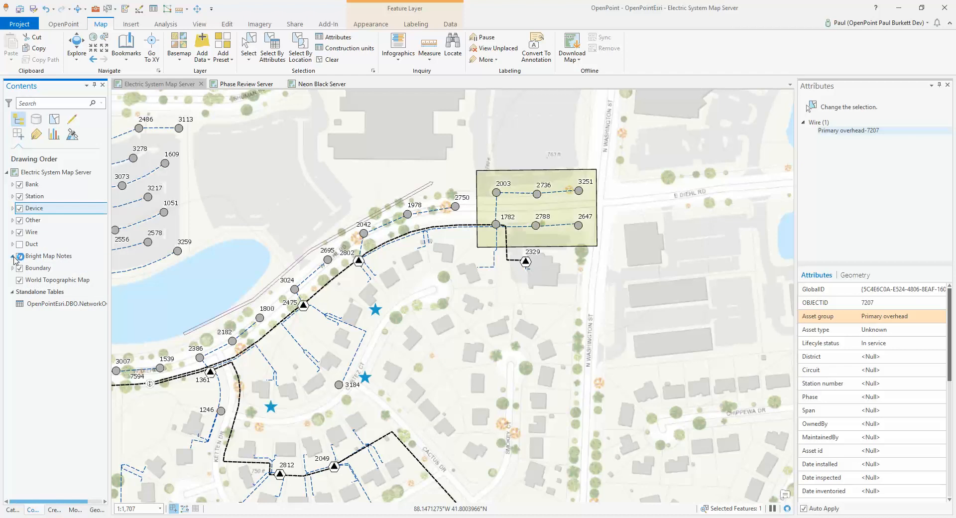
pyautogui.click(13, 257)
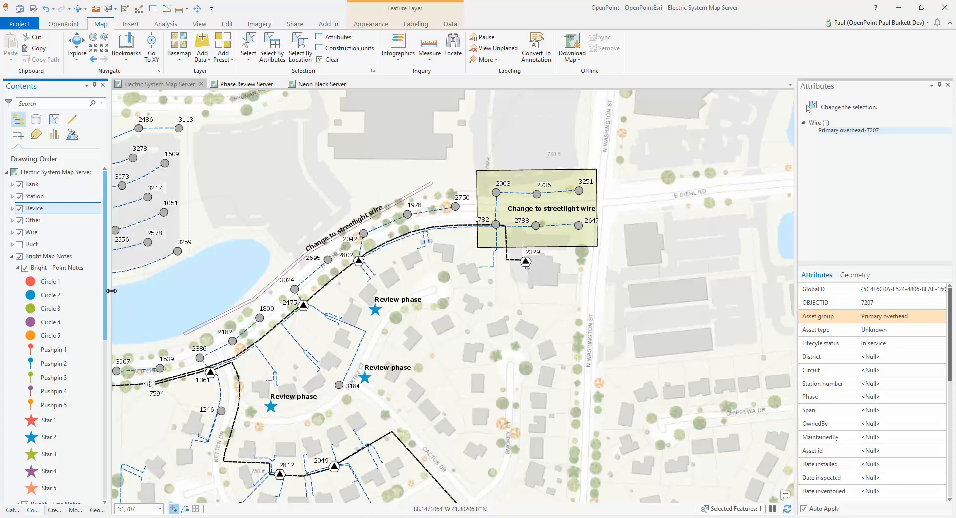
pyautogui.scroll(-3, 102, 309)
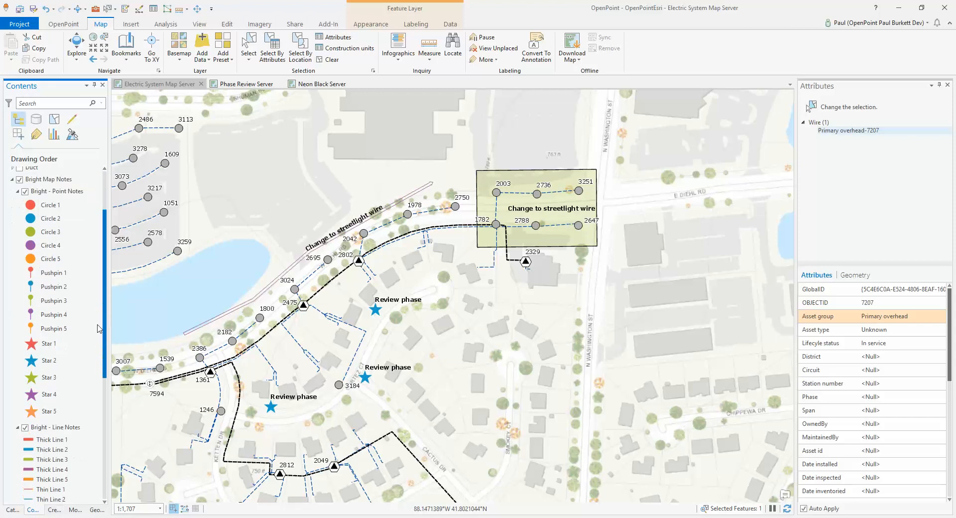
pyautogui.scroll(-10, 99, 328)
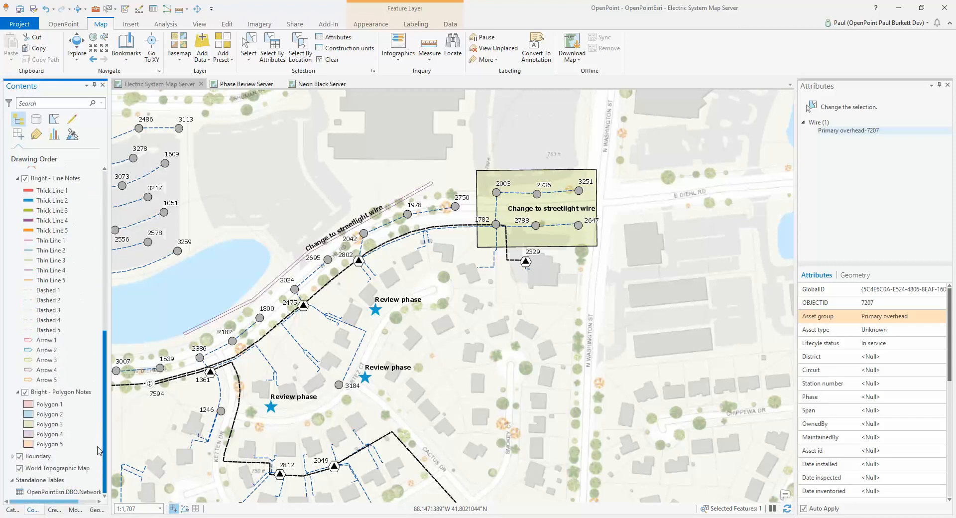
pyautogui.moveTo(103, 444); pyautogui.dragTo(105, 358)
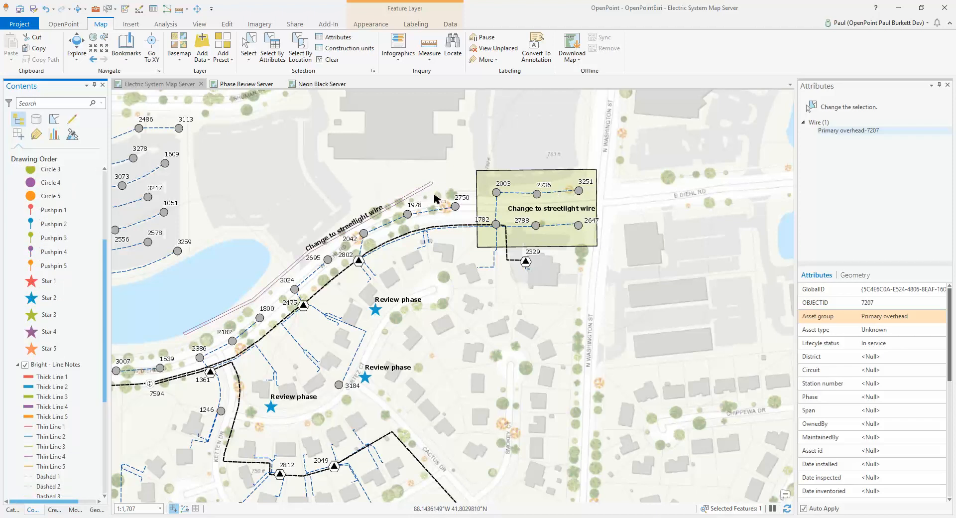
# Step: Zoom the map to the Pleasant Valley bookmark
pyautogui.click(433, 318)
pyautogui.moveTo(401, 222)
pyautogui.click(376, 286)
pyautogui.scroll(-4, 351, 285)
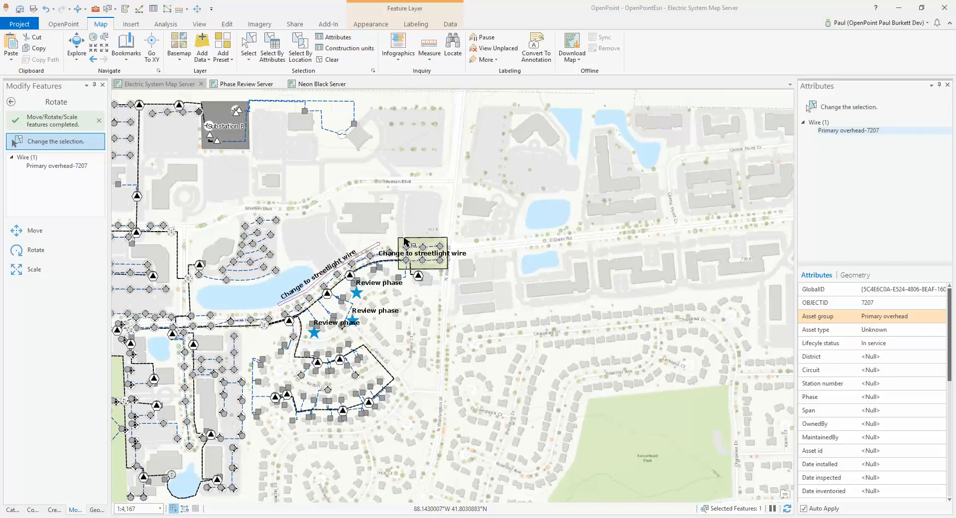
pyautogui.click(127, 61)
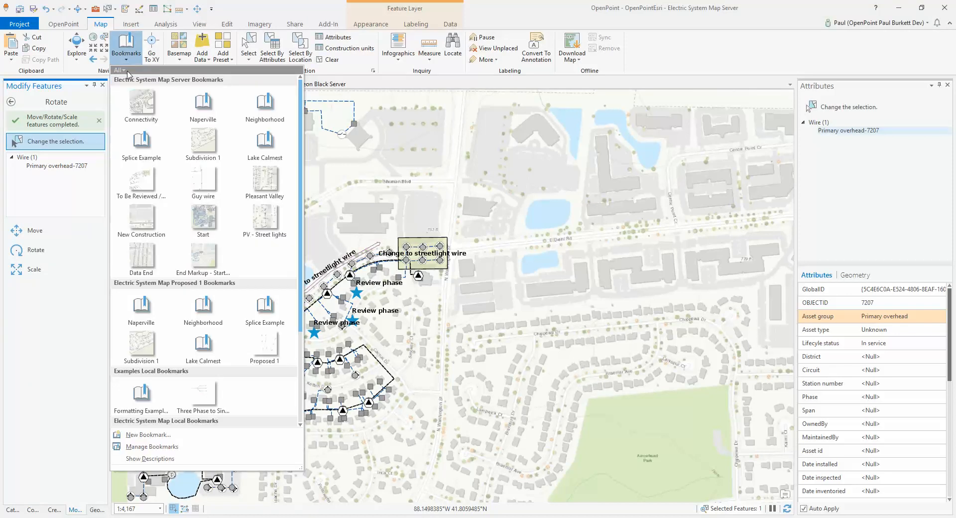
pyautogui.click(262, 180)
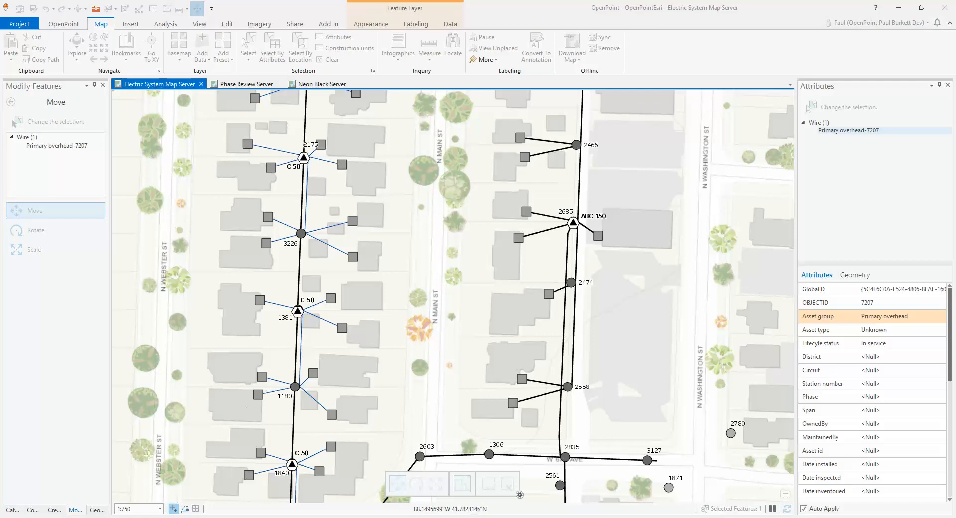
# Step: Open the Overhead Transformer Bank symbol in the Bank layer for formatting and review its general and symbol layer properties
pyautogui.click(32, 509)
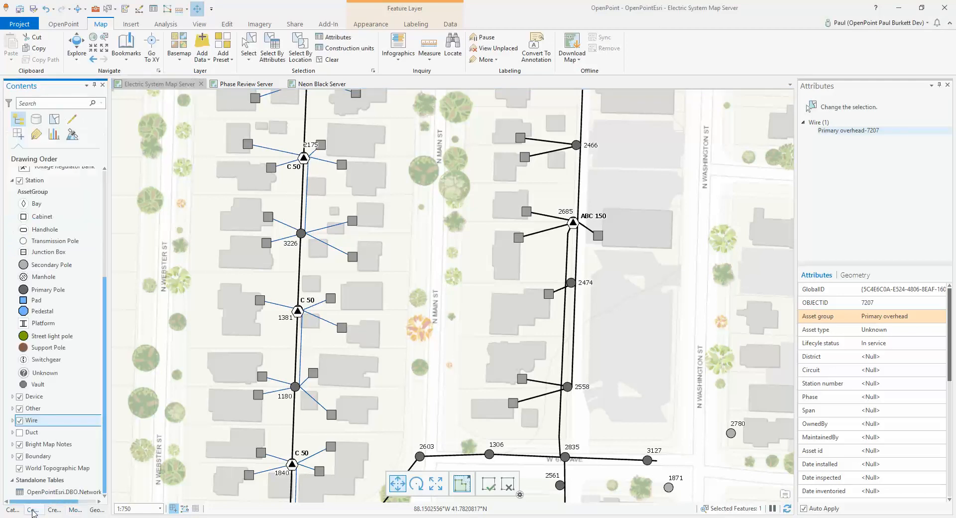
pyautogui.moveTo(105, 409); pyautogui.dragTo(99, 261)
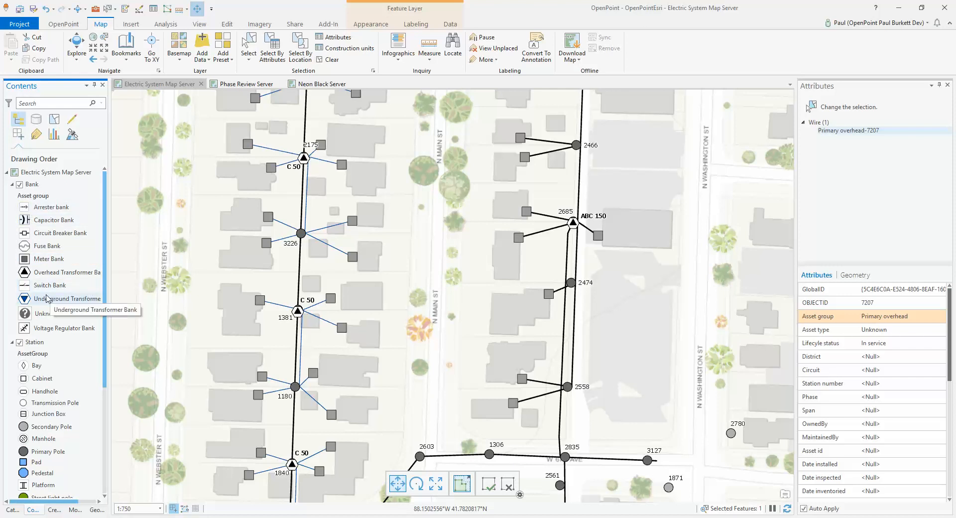
pyautogui.click(24, 272)
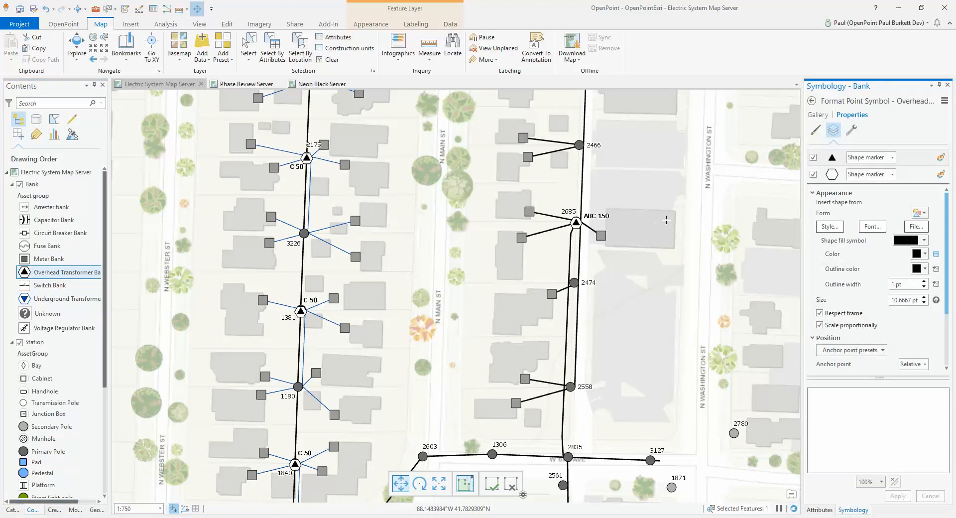
pyautogui.click(815, 130)
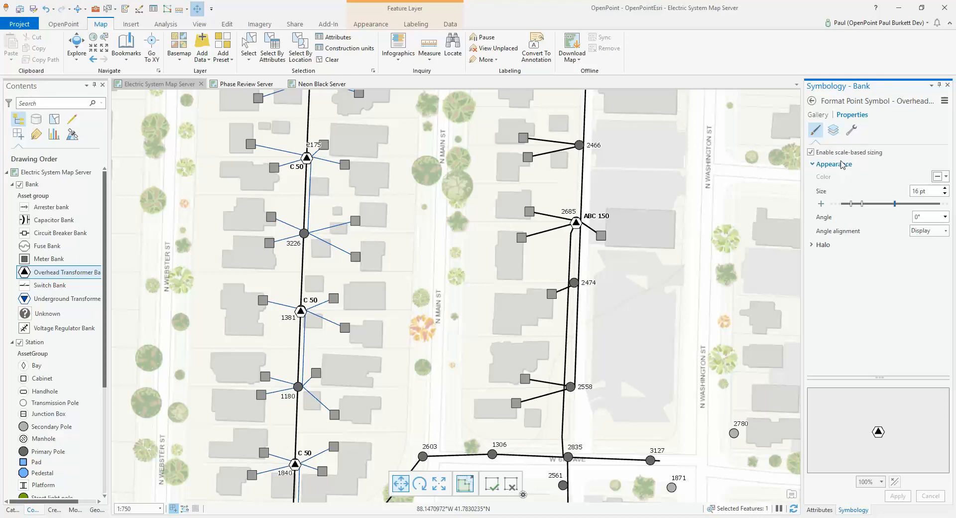
pyautogui.click(834, 131)
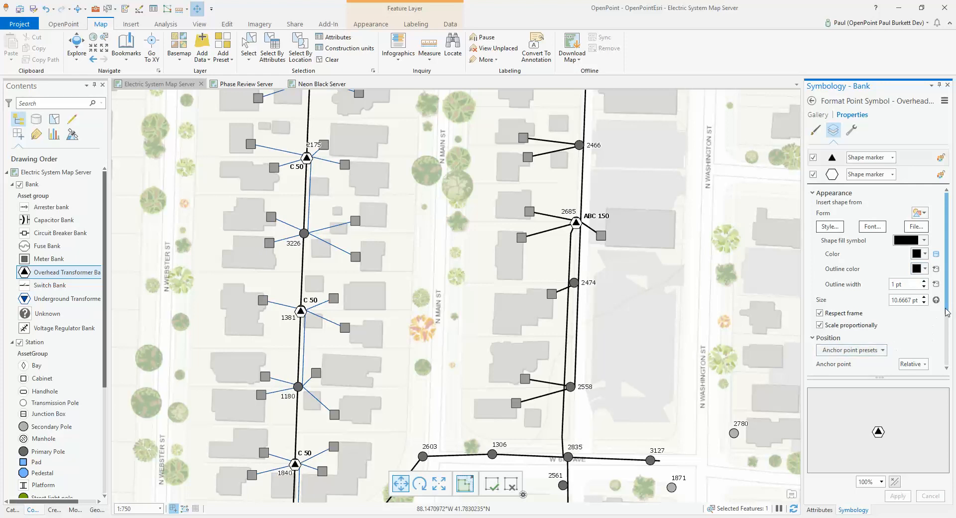
pyautogui.moveTo(947, 312); pyautogui.dragTo(945, 373)
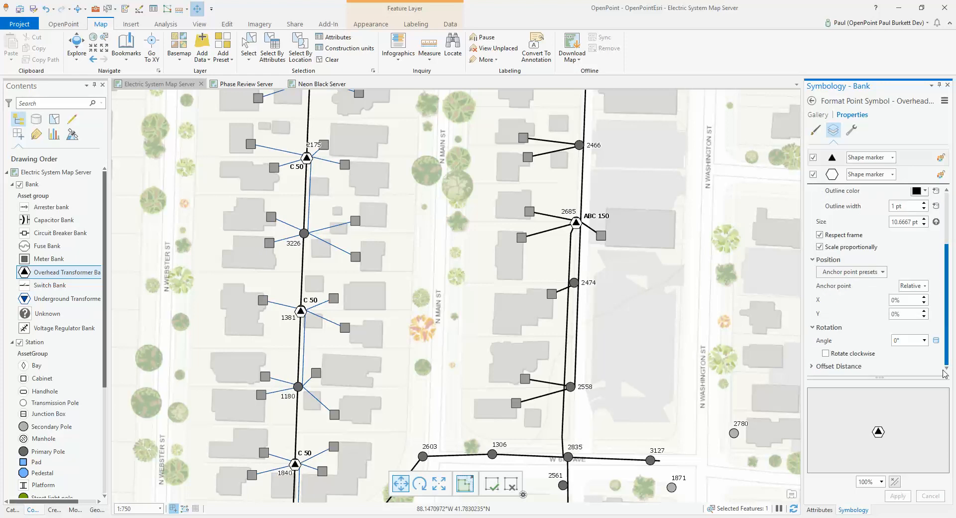
pyautogui.scroll(3, 928, 265)
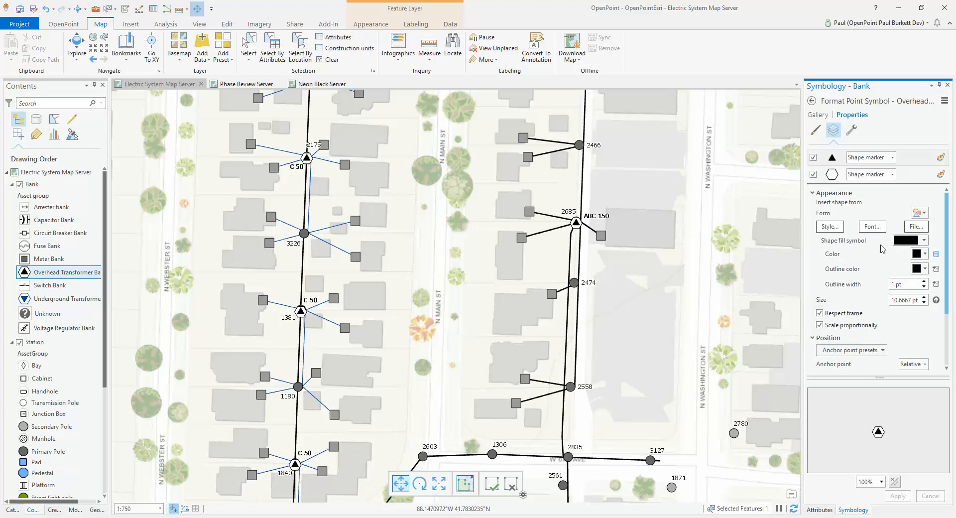
# Step: Set both the fill color and the outline color of the symbol's triangle shape marker to bright pink
pyautogui.click(832, 159)
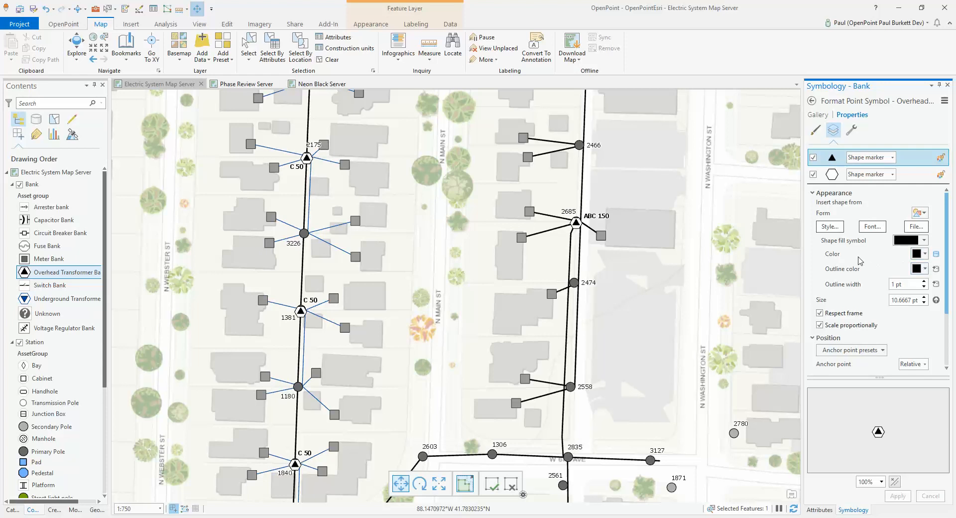
pyautogui.click(924, 254)
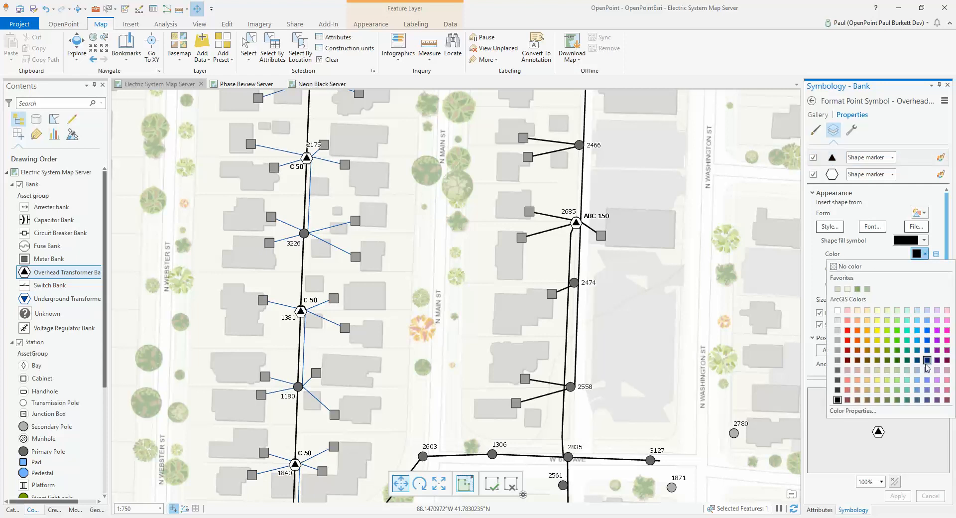
pyautogui.click(946, 340)
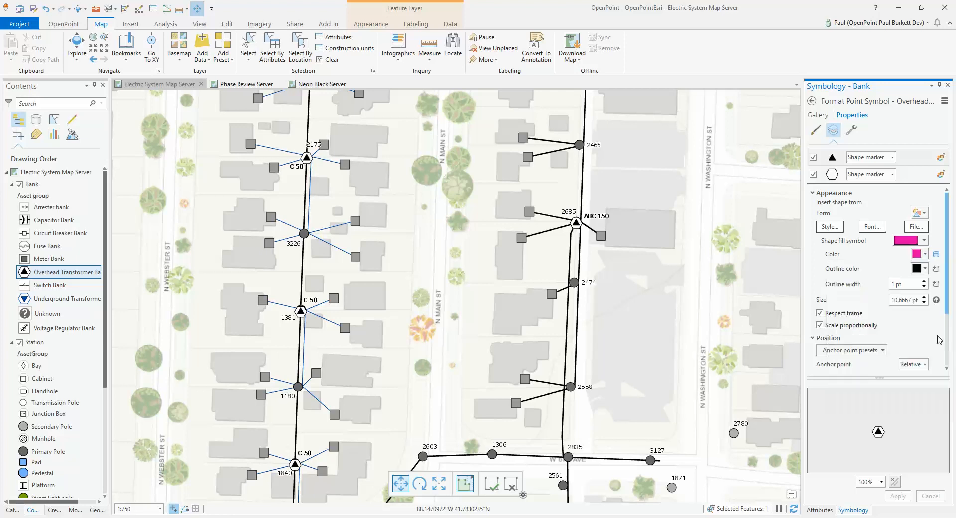
pyautogui.click(923, 271)
pyautogui.click(947, 354)
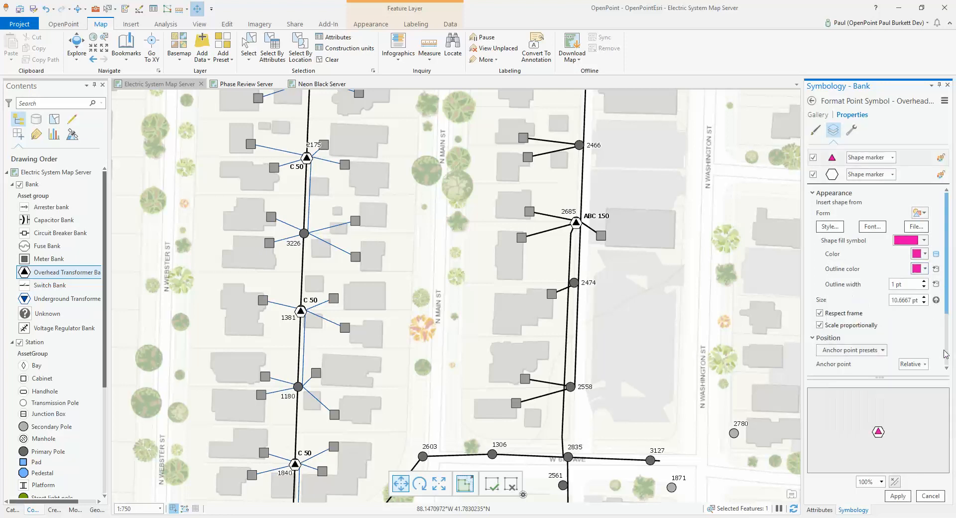
# Step: Set the outline color of the Overhead Transformer Bank symbol's hexagon shape marker to bright pink and apply the symbol changes
pyautogui.click(840, 179)
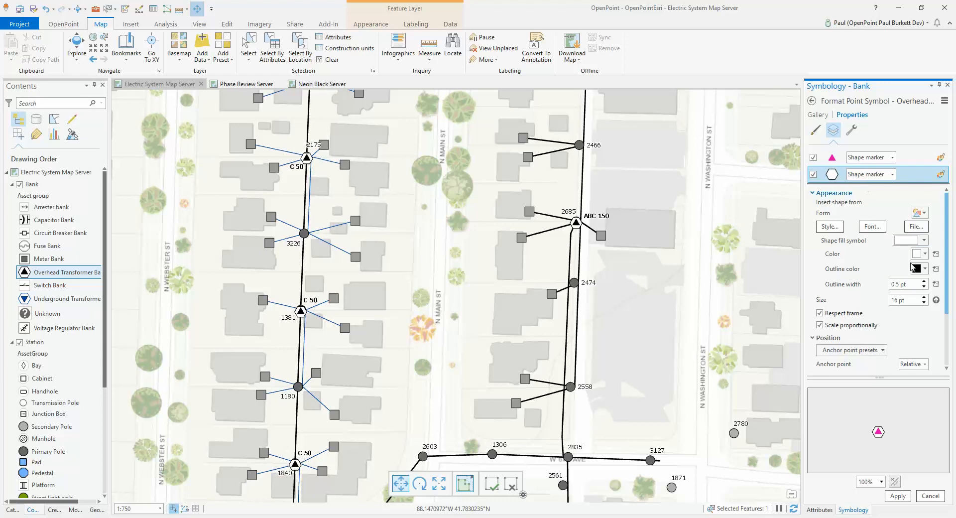
pyautogui.click(924, 269)
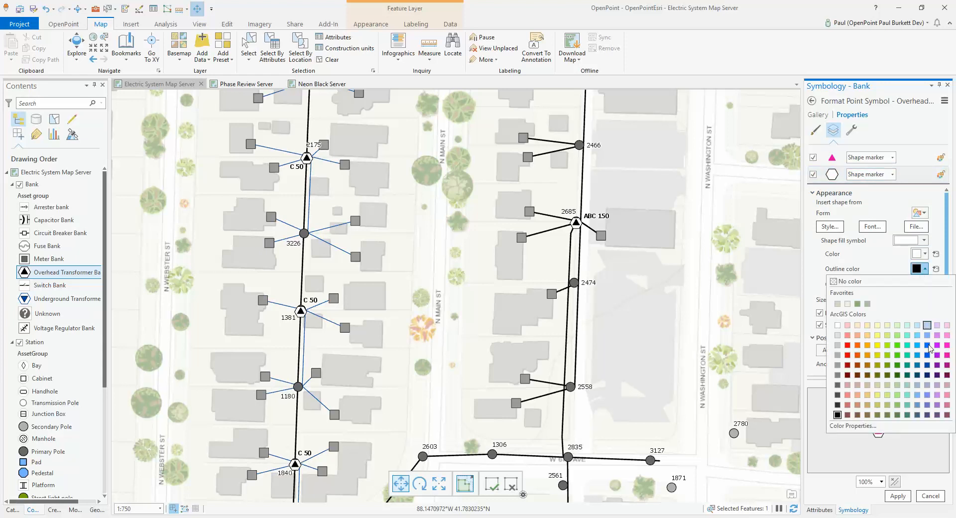
pyautogui.click(946, 355)
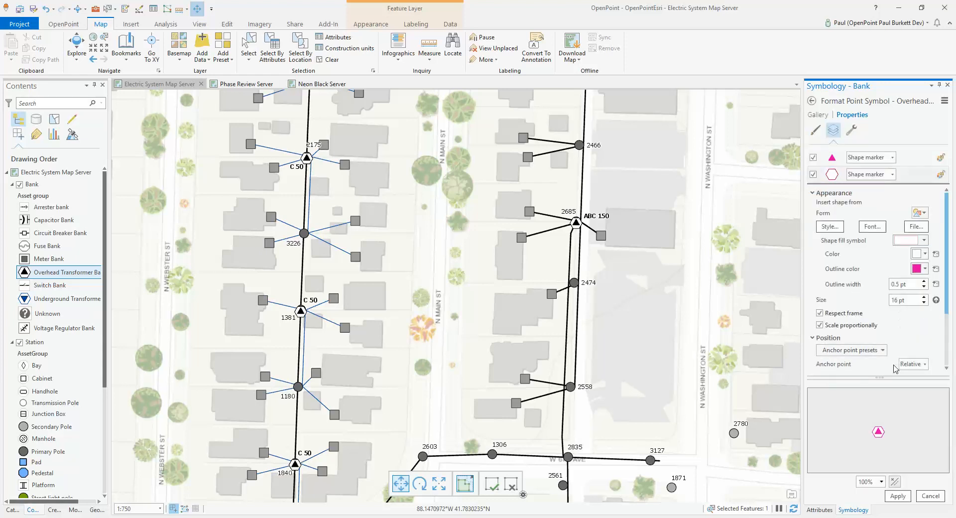
pyautogui.click(897, 495)
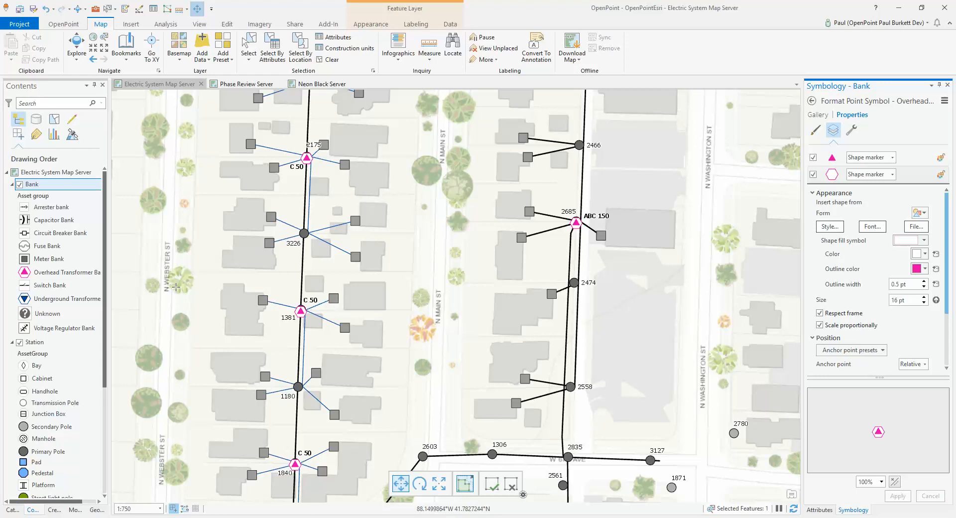
# Step: Open the Primary Pole symbol in the Station layer for formatting and browse the ESRI AMFM Electric font characters for its marker shape
pyautogui.scroll(-3, 102, 343)
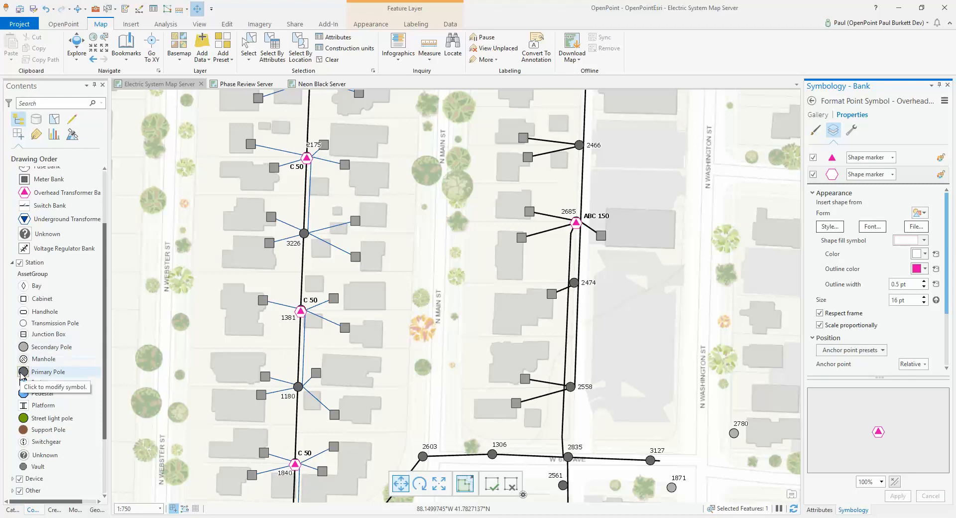
pyautogui.click(23, 372)
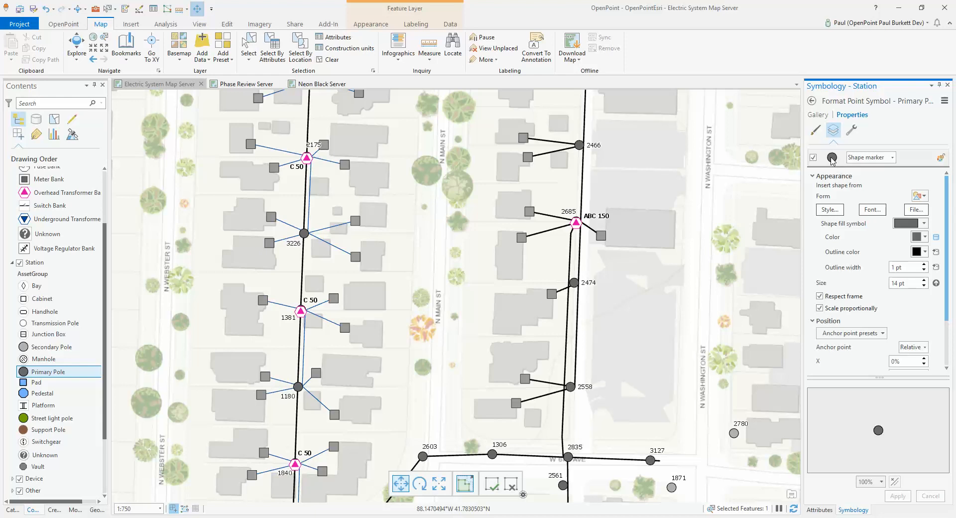
pyautogui.click(870, 214)
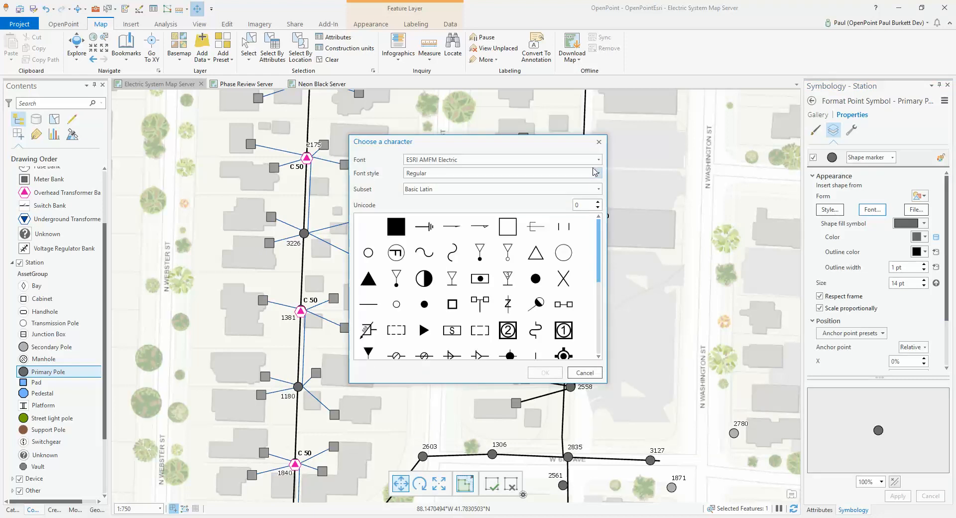
pyautogui.scroll(-3, 599, 275)
pyautogui.scroll(-3, 600, 275)
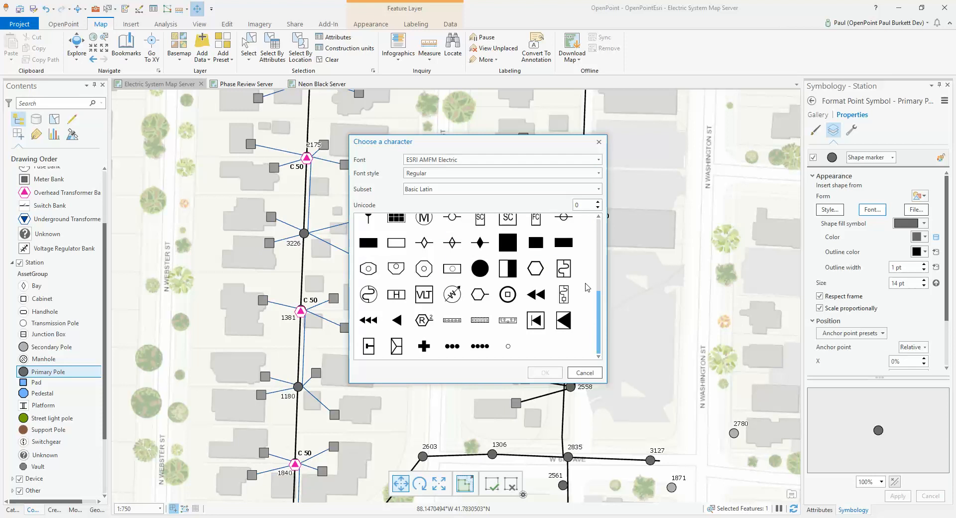
pyautogui.moveTo(599, 313); pyautogui.dragTo(598, 238)
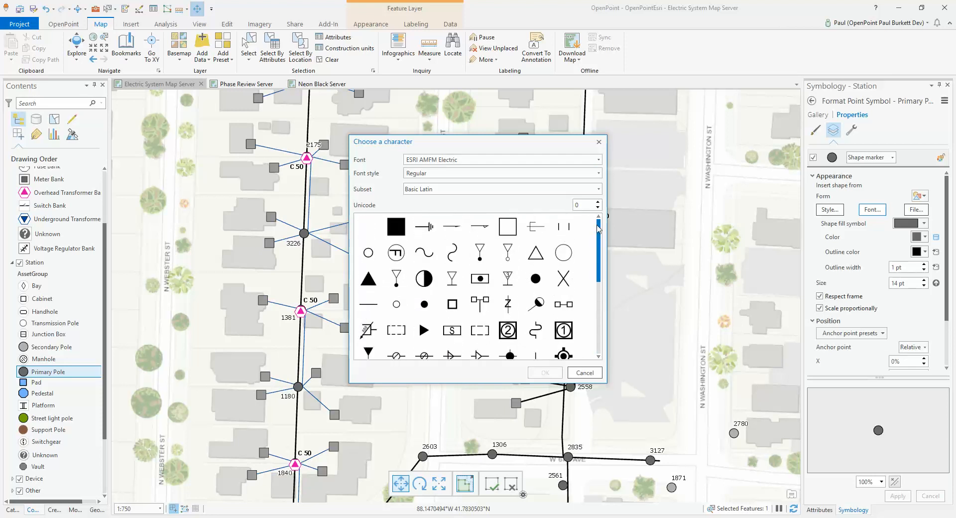
# Step: Replace the Primary Pole marker shape with the solid star, character 82, from the ESRI IGL Font25 font
pyautogui.click(600, 162)
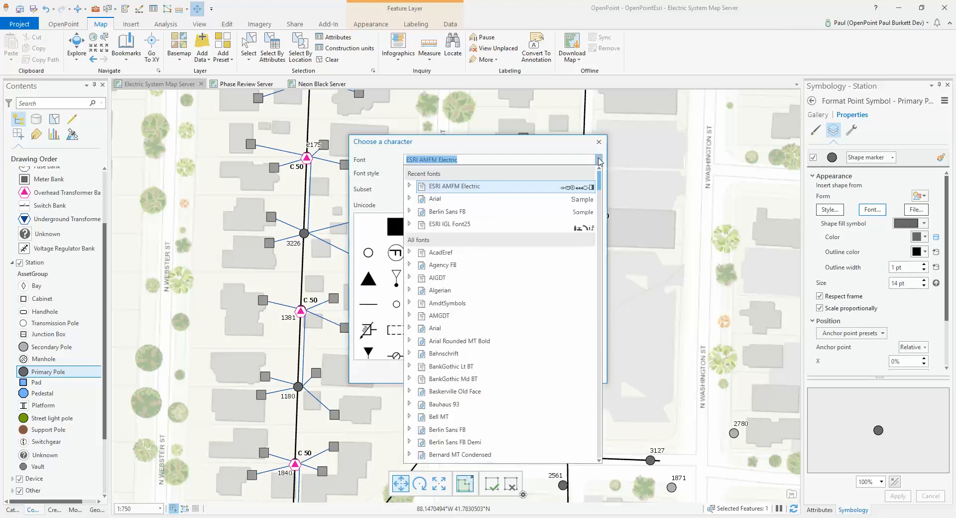
pyautogui.moveTo(601, 189); pyautogui.dragTo(600, 243)
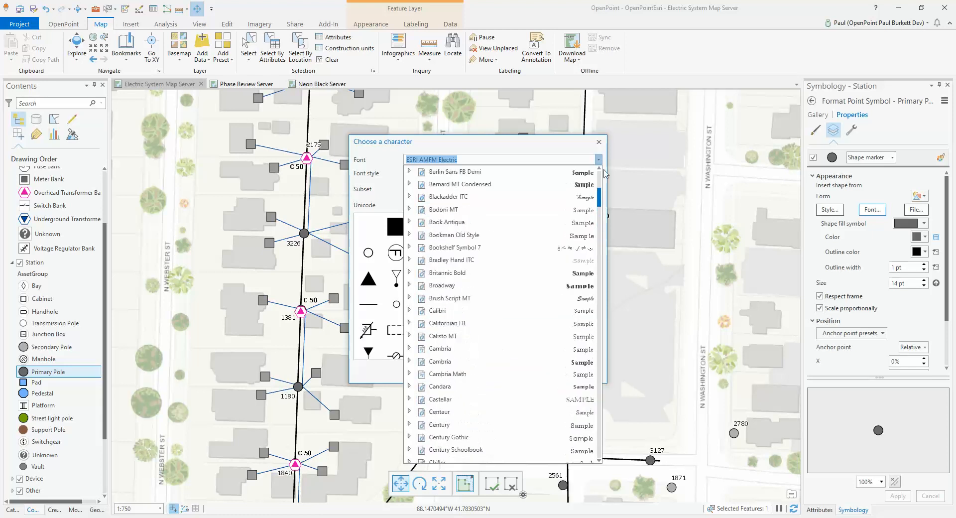
pyautogui.moveTo(602, 236); pyautogui.dragTo(599, 171)
pyautogui.click(466, 227)
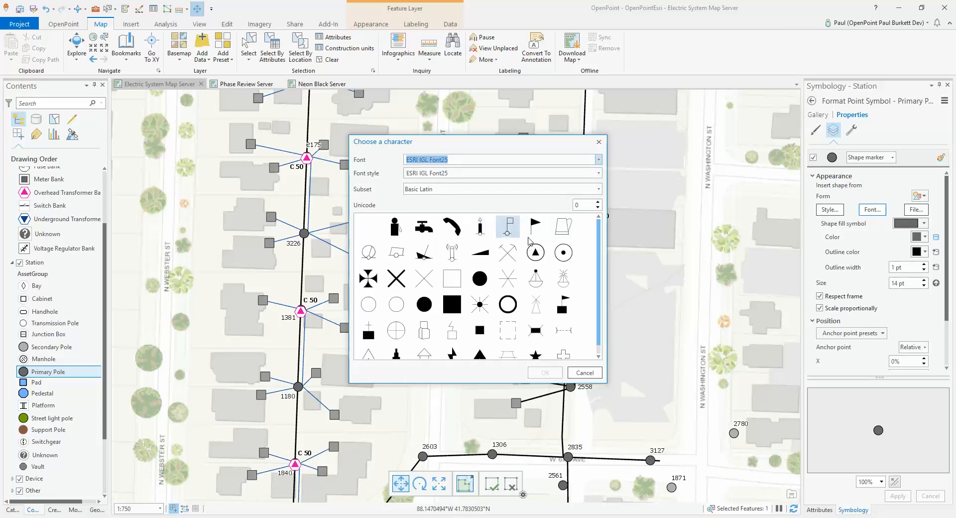
pyautogui.moveTo(599, 258); pyautogui.dragTo(600, 295)
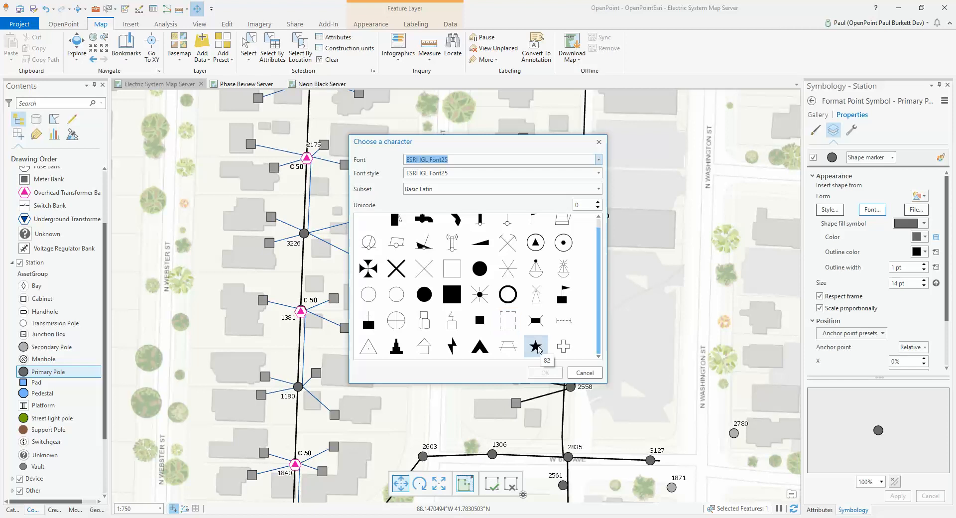
pyautogui.click(541, 350)
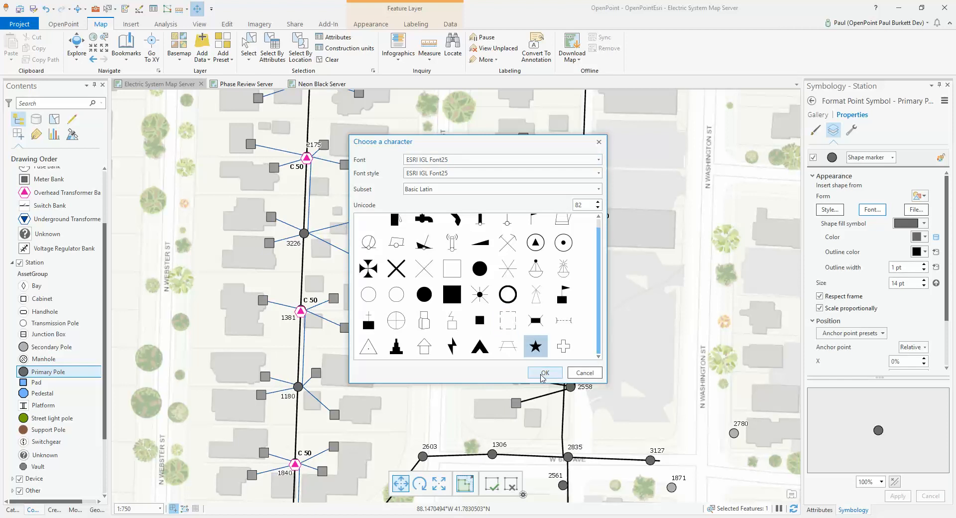
pyautogui.click(544, 373)
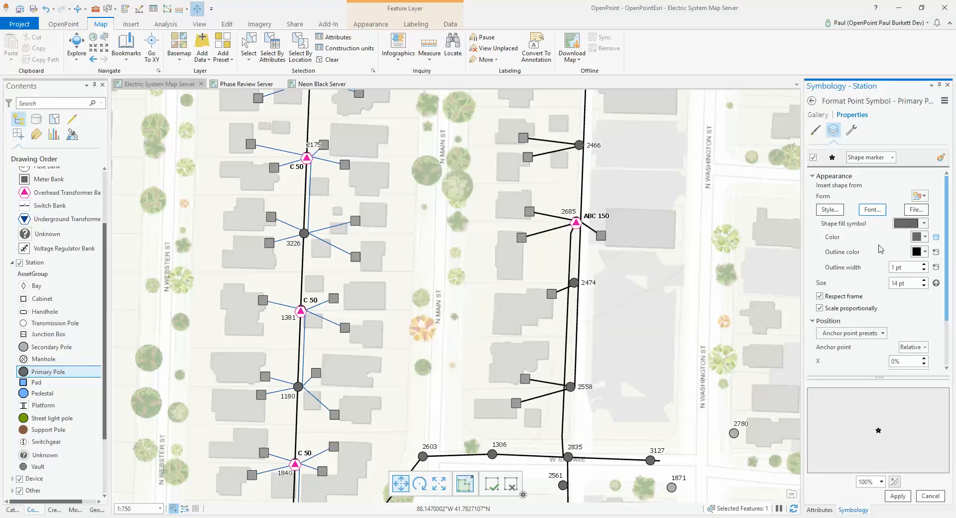
# Step: Set both the fill color and the outline color of the Primary Pole's star marker to red
pyautogui.click(925, 237)
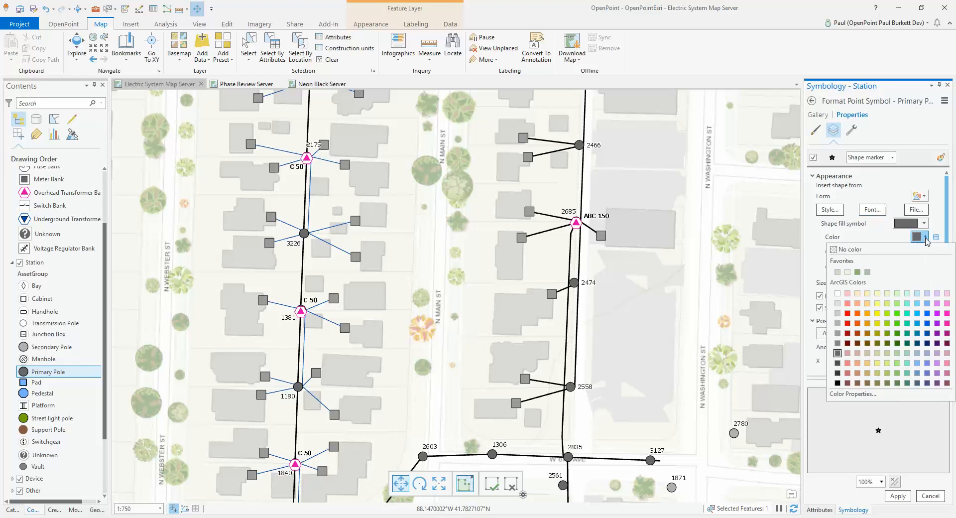
pyautogui.click(847, 323)
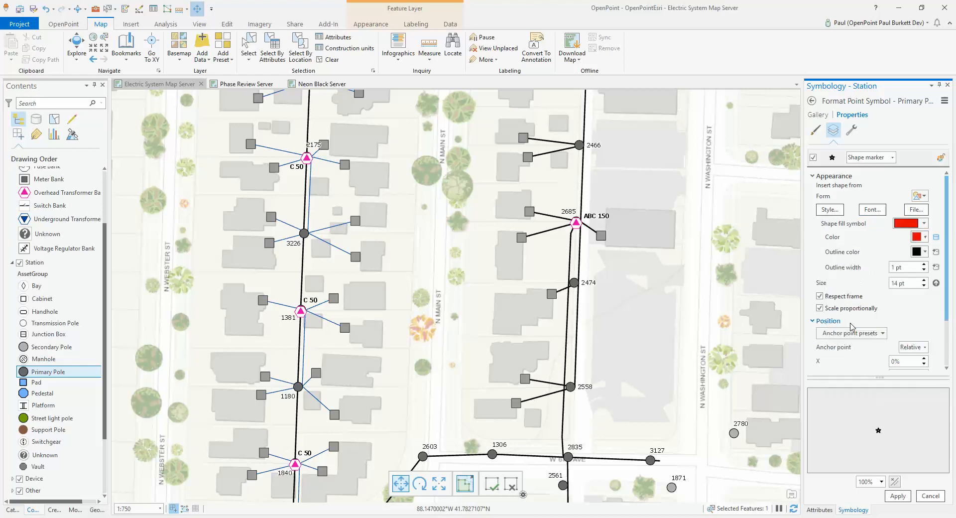
pyautogui.click(924, 252)
pyautogui.click(847, 338)
# Step: Set the Primary Pole symbol's size to 24 pt and apply the symbol changes
pyautogui.click(815, 130)
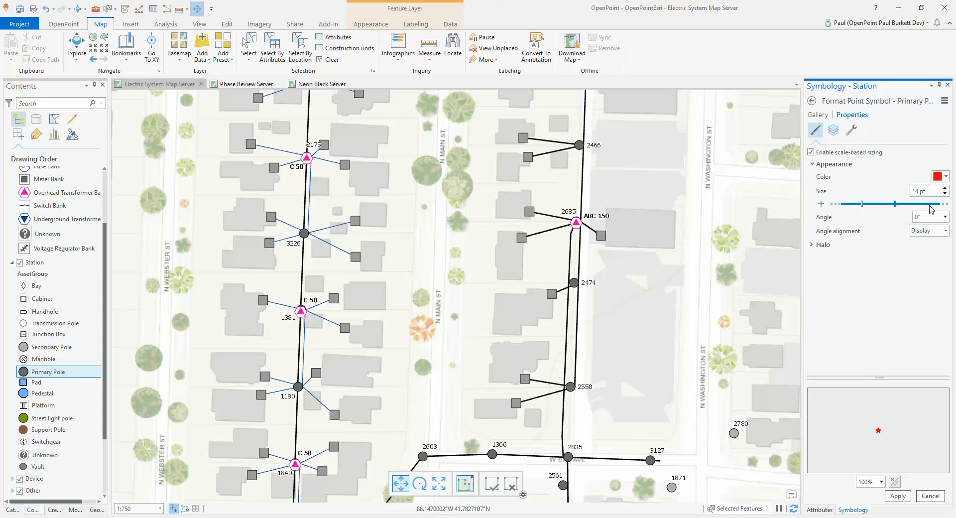
pyautogui.doubleClick(943, 188)
pyautogui.moveTo(870, 209)
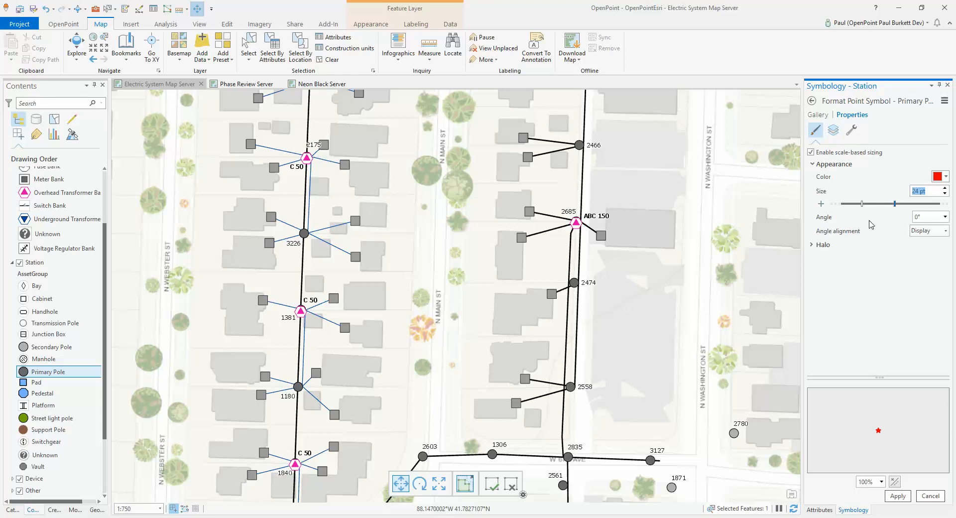
pyautogui.click(897, 496)
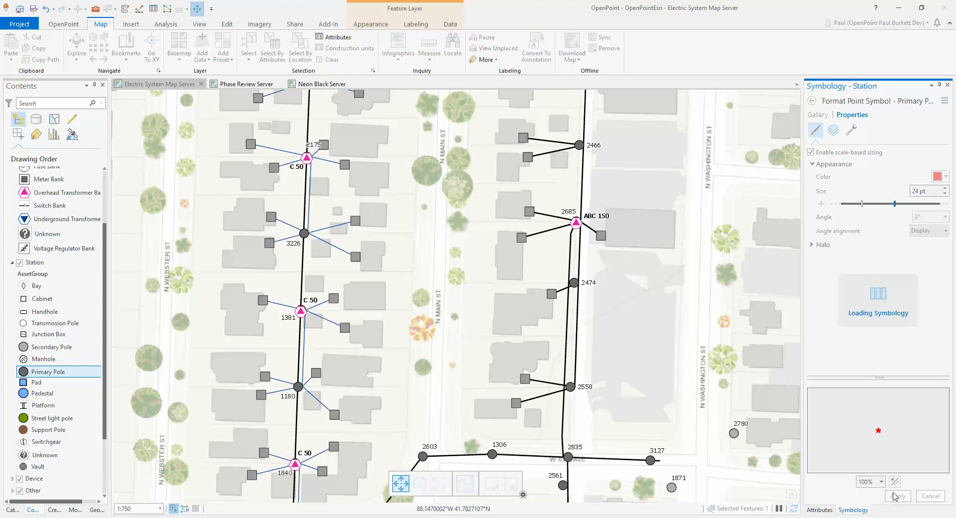
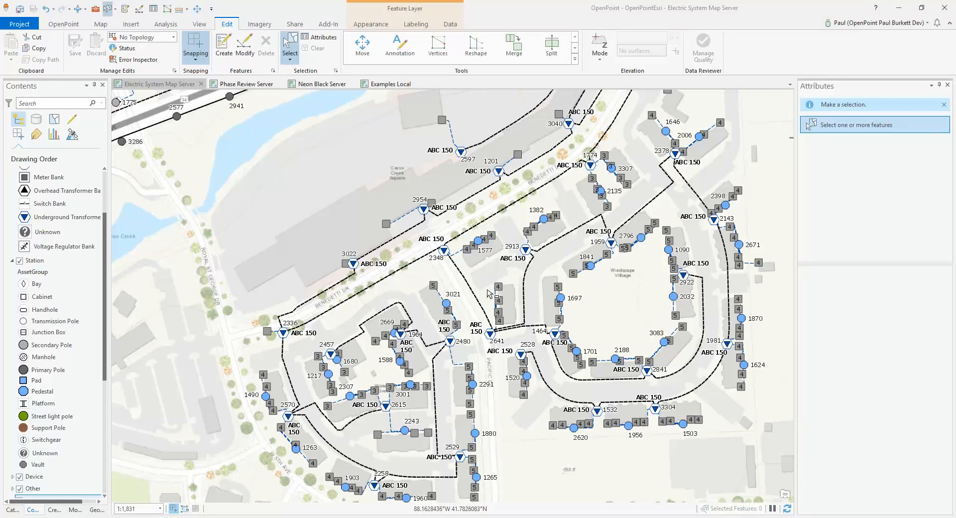
# Step: Examine the station, transformer and meter labels around Benedetti Dr and Pacific Dr at several map scales
pyautogui.scroll(2, 488, 279)
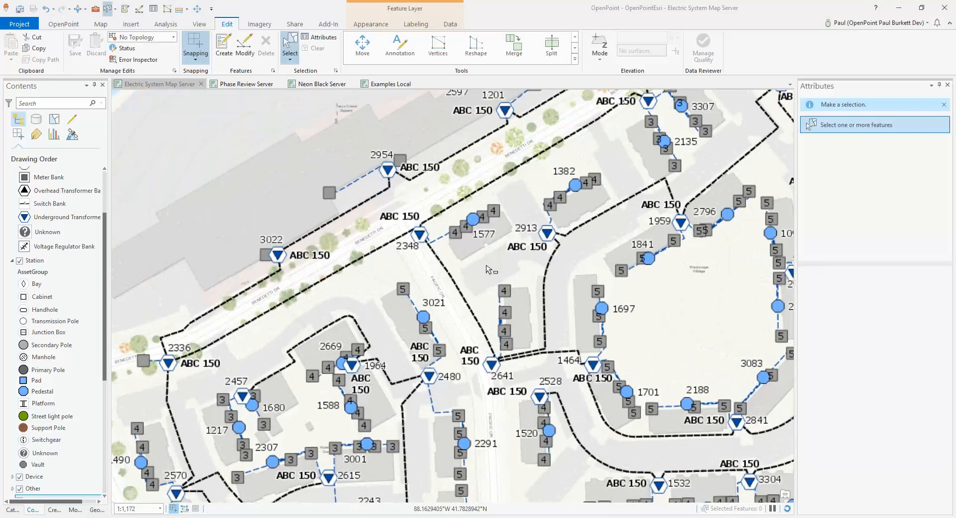
pyautogui.scroll(2, 487, 246)
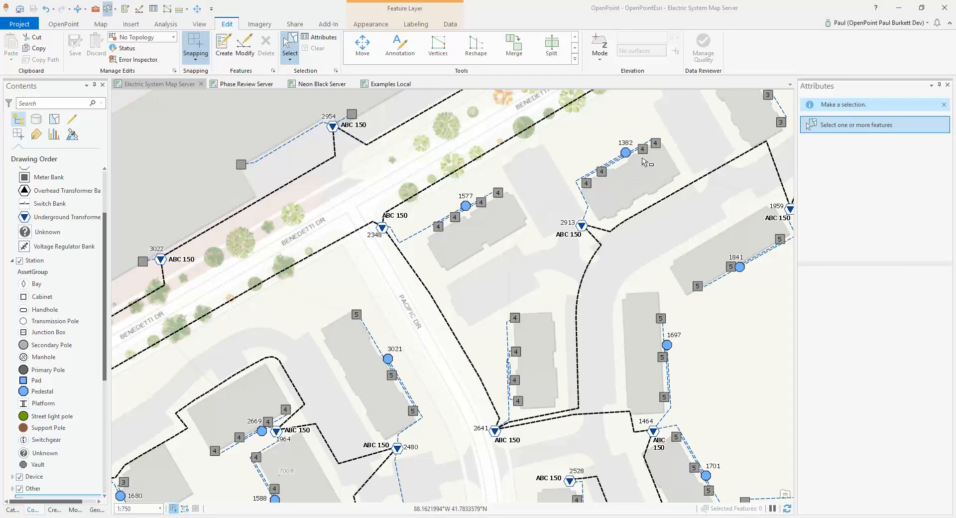
pyautogui.click(482, 254)
pyautogui.click(422, 213)
pyautogui.click(422, 211)
pyautogui.click(391, 224)
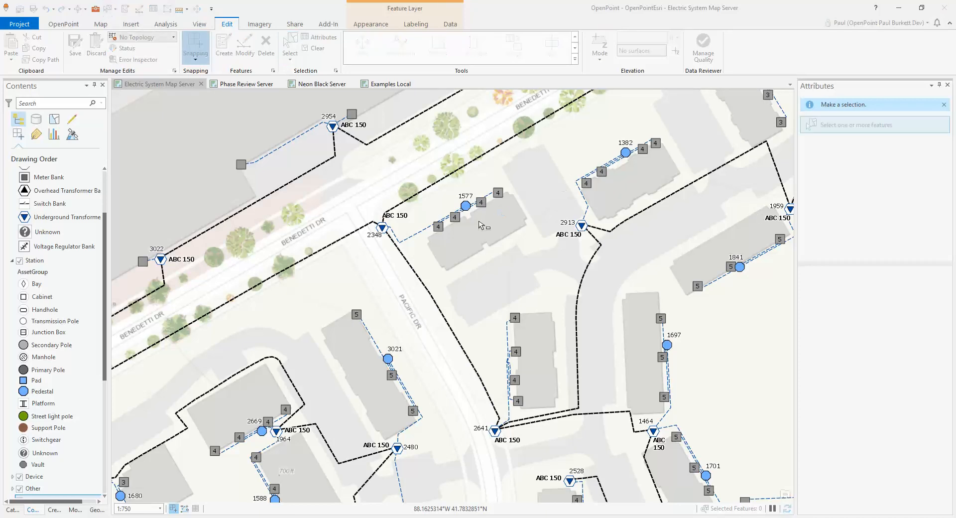
pyautogui.scroll(-1, 452, 261)
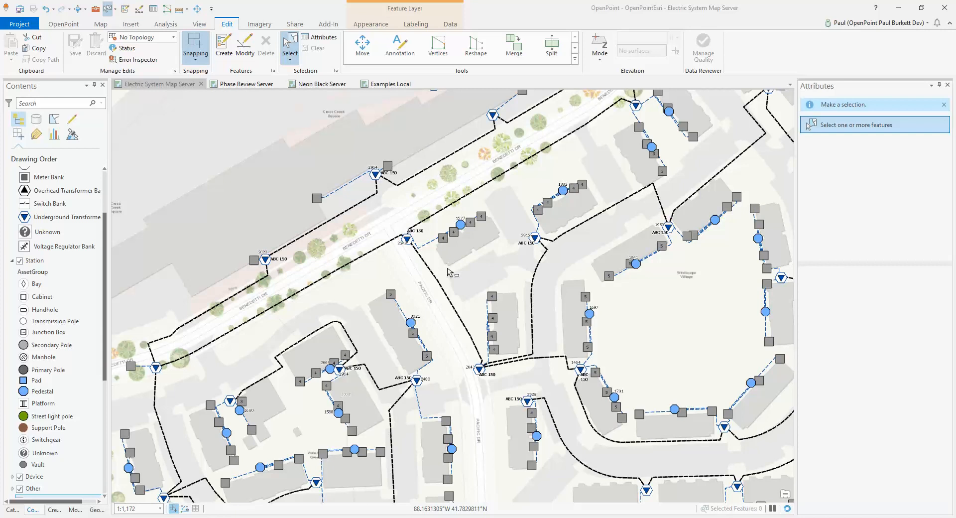
pyautogui.scroll(-1, 450, 266)
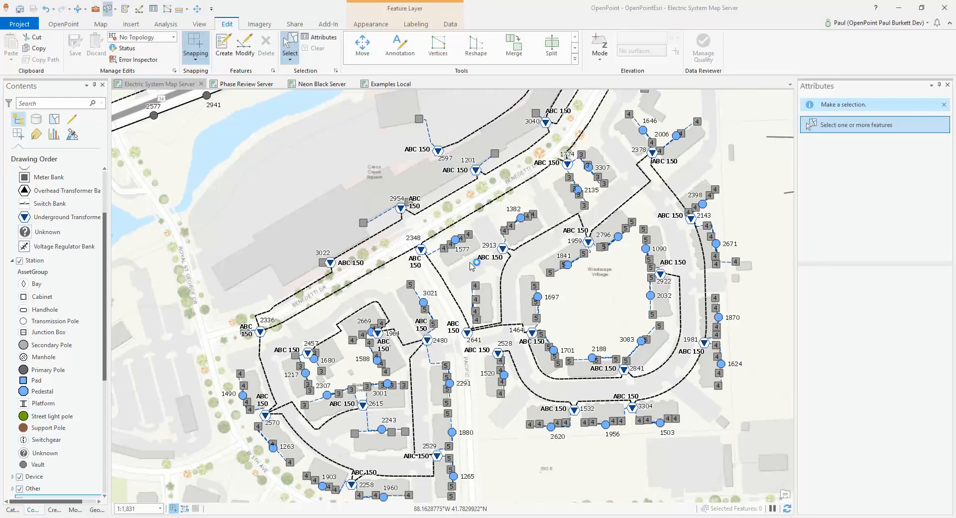
pyautogui.scroll(2, 471, 266)
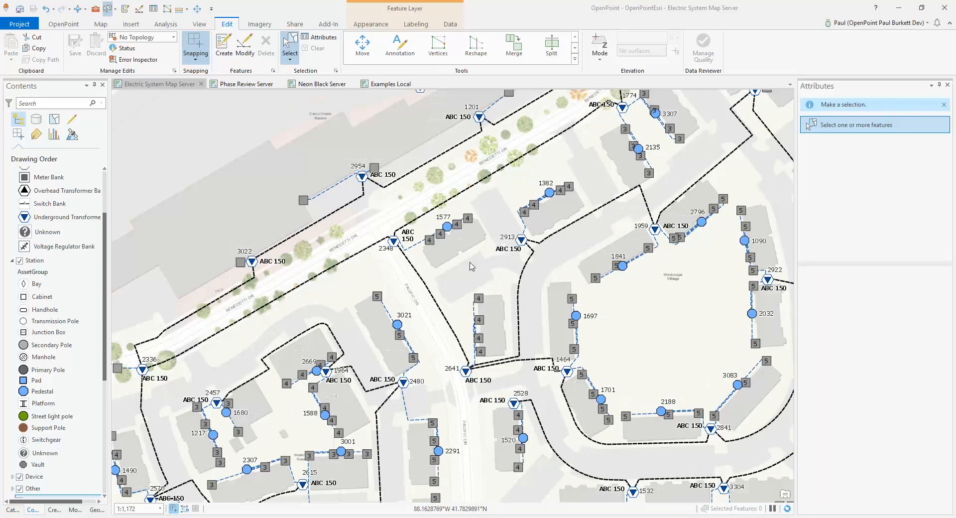
pyautogui.scroll(2, 472, 266)
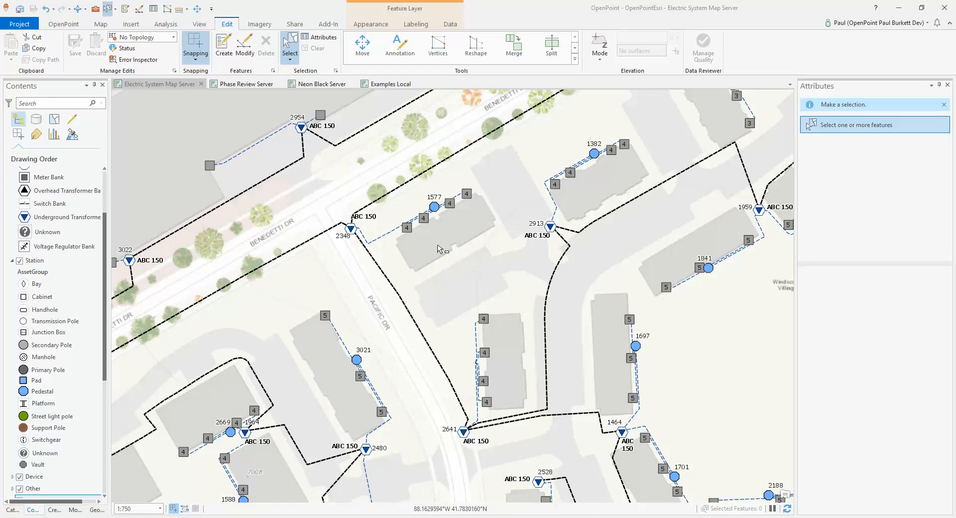
pyautogui.click(426, 227)
# Step: List the map layers by labeling, turn on the Wire layer's labels, and open the labeling properties of its Line Label Class
pyautogui.click(37, 135)
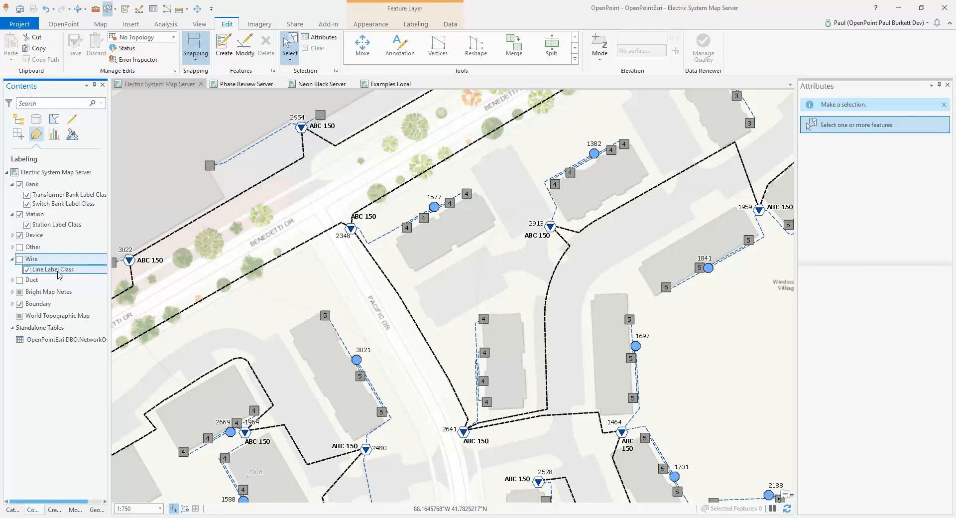
pyautogui.click(19, 261)
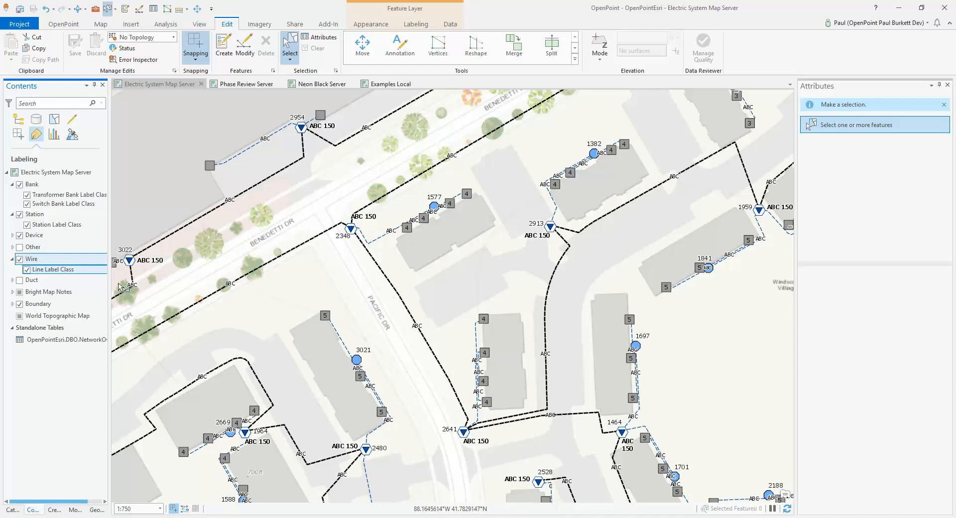
pyautogui.rightClick(50, 273)
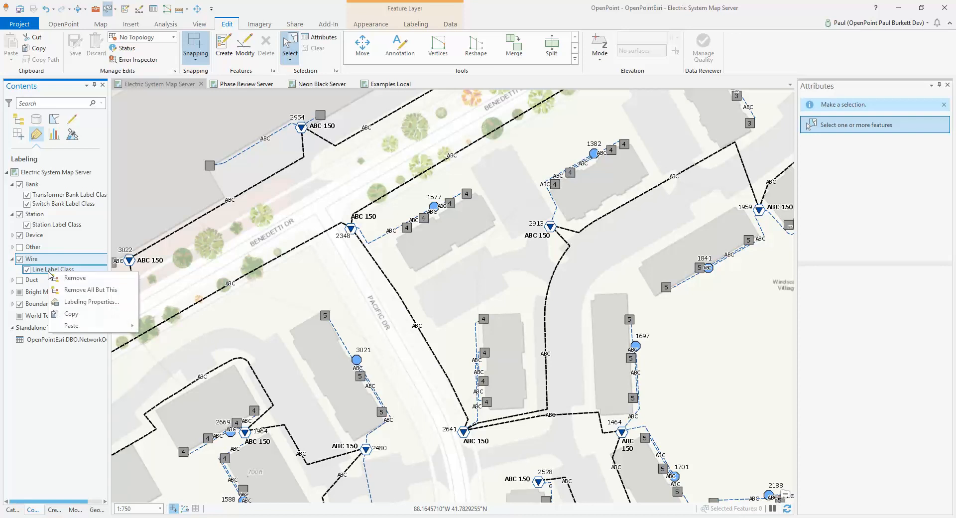
pyautogui.click(91, 301)
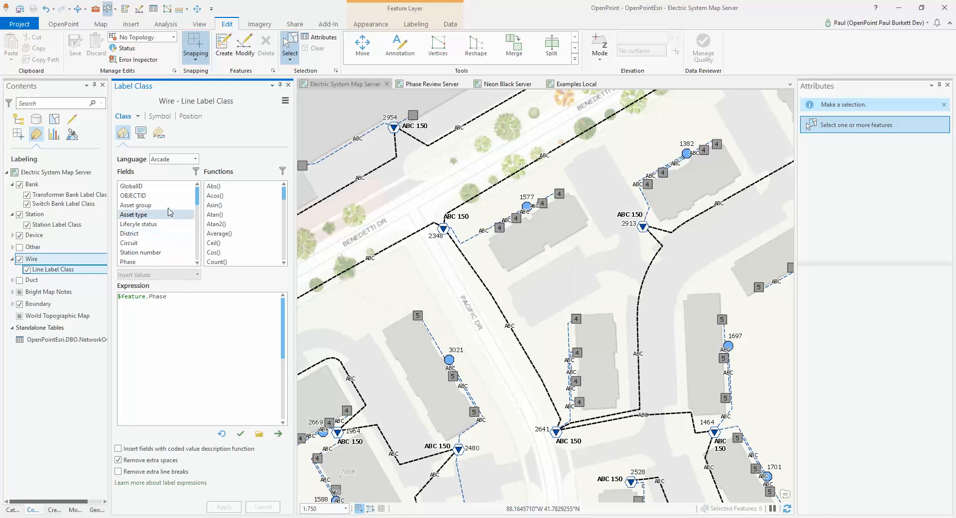
# Step: Review the available fields, the label expression and the SQL query of the Wire layer's Line Label Class
pyautogui.moveTo(198, 196)
pyautogui.mouseDown()
pyautogui.moveTo(199, 255)
pyautogui.moveTo(197, 189)
pyautogui.mouseUp()
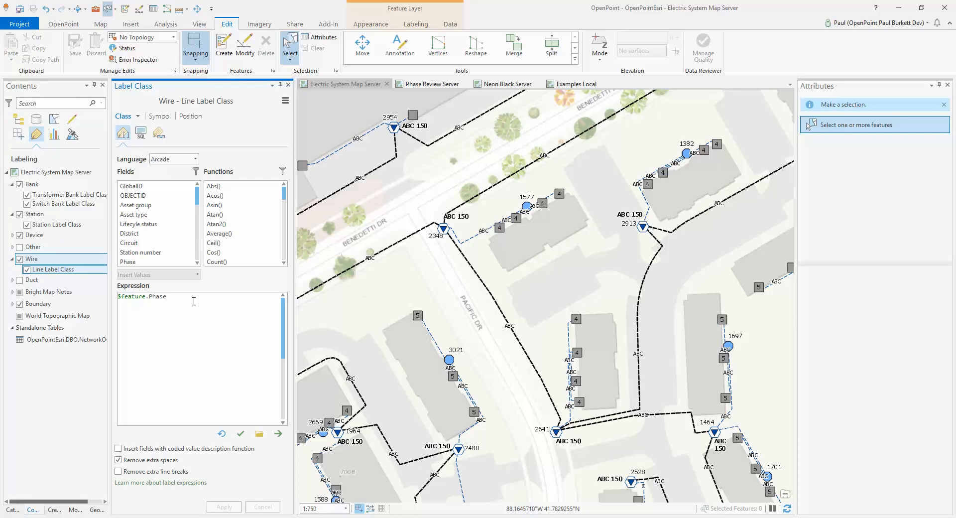
pyautogui.moveTo(178, 297)
pyautogui.mouseDown()
pyautogui.moveTo(116, 300)
pyautogui.moveTo(173, 298)
pyautogui.mouseUp()
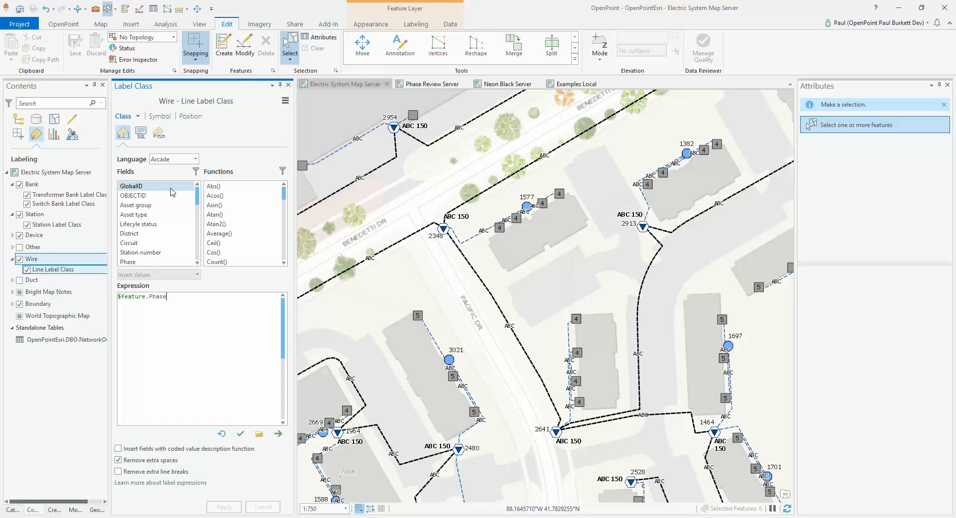
pyautogui.click(144, 135)
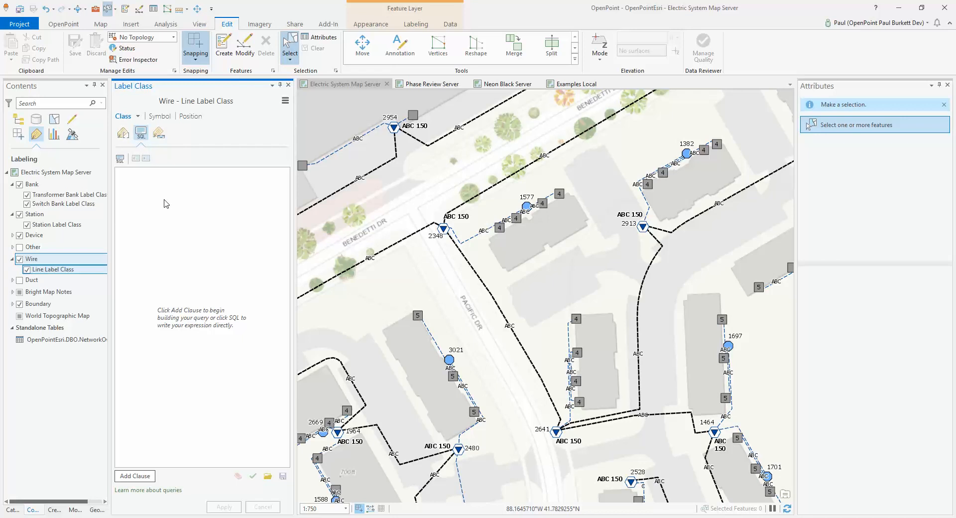
# Step: Add and apply a label query on the Wire layer's Line Label Class where Asset group is Equal to 11 - Primary underground
pyautogui.click(133, 475)
pyautogui.click(141, 194)
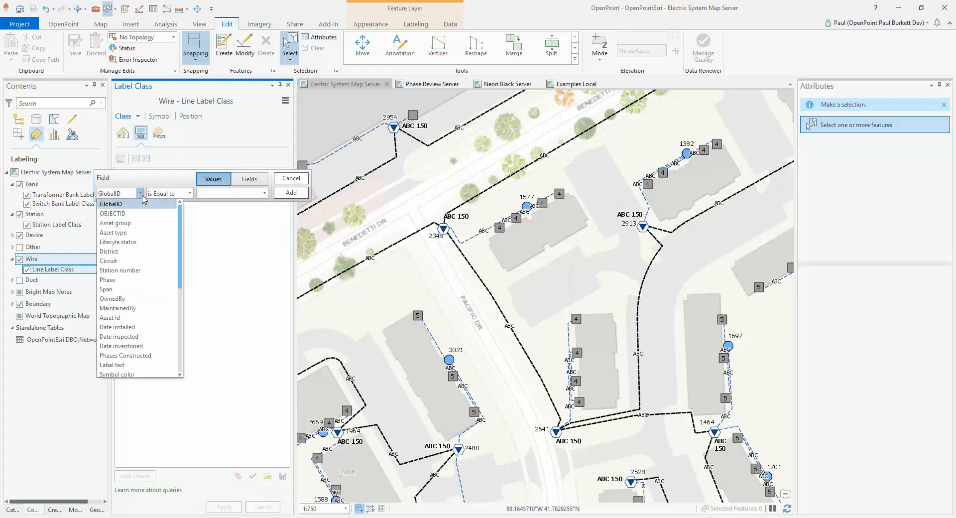
pyautogui.click(160, 228)
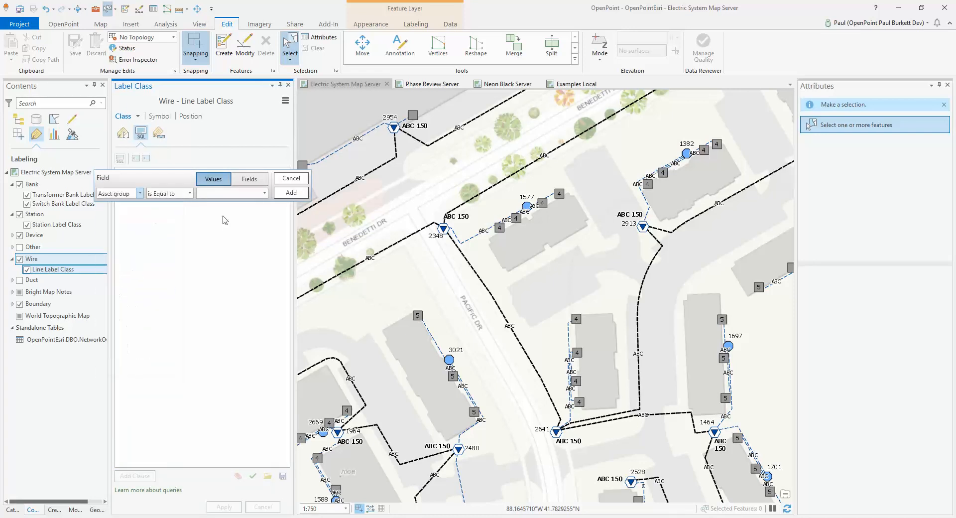
pyautogui.click(263, 194)
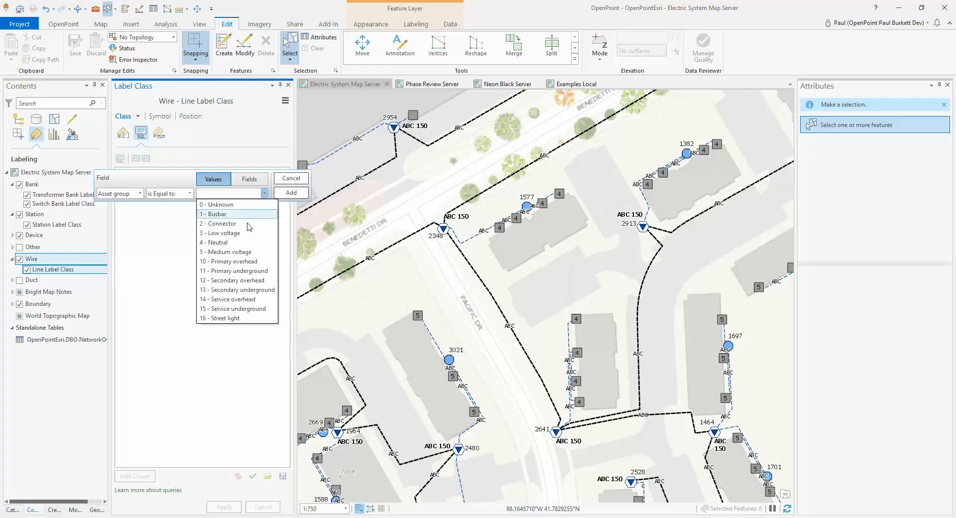
pyautogui.click(238, 271)
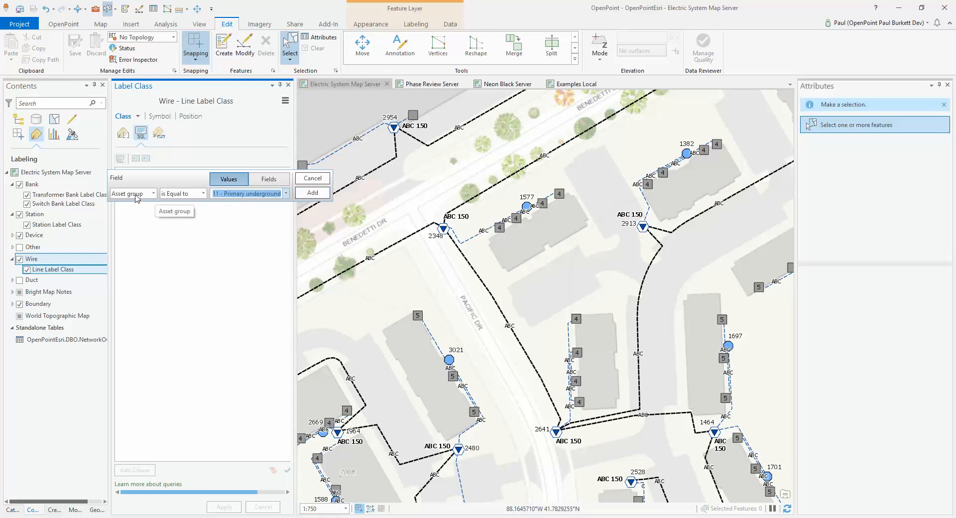
pyautogui.click(312, 193)
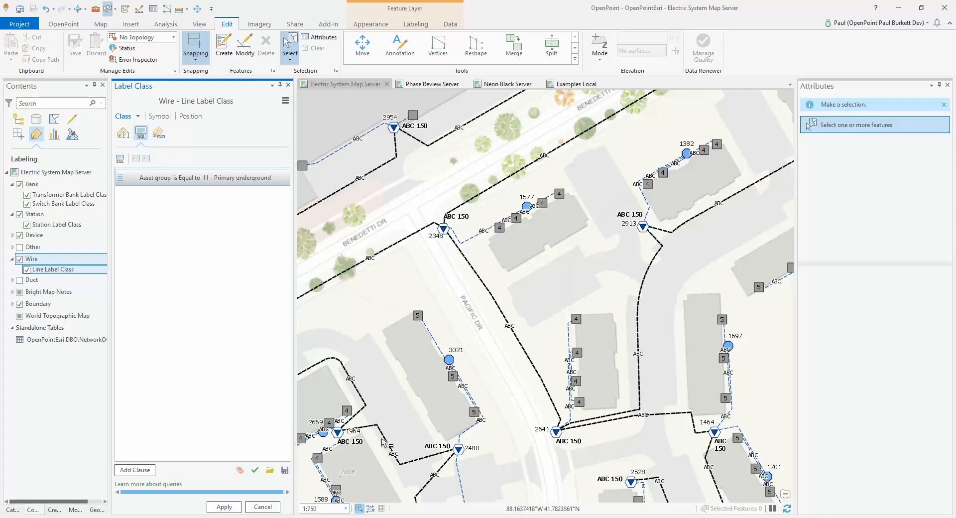
pyautogui.click(226, 506)
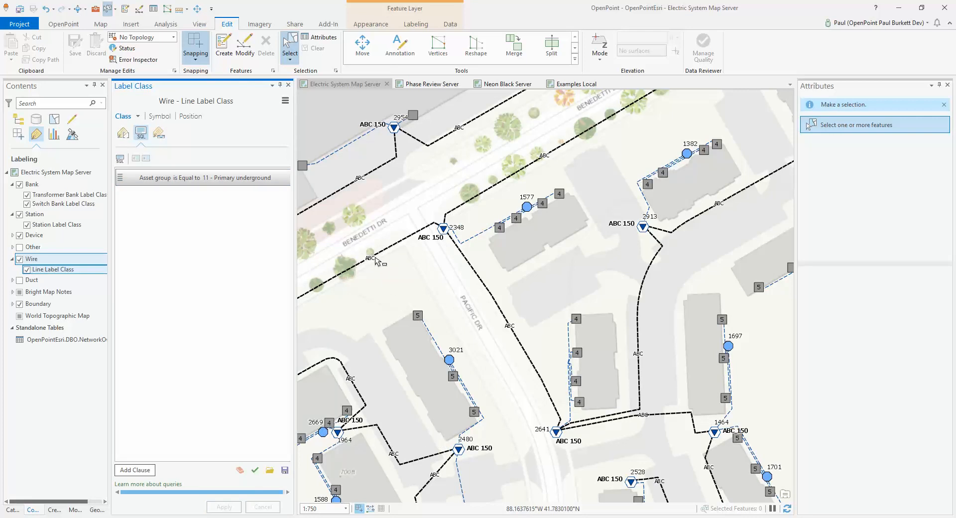
# Step: Clear the Asset group clause from the Line Label Class's label query
pyautogui.click(327, 206)
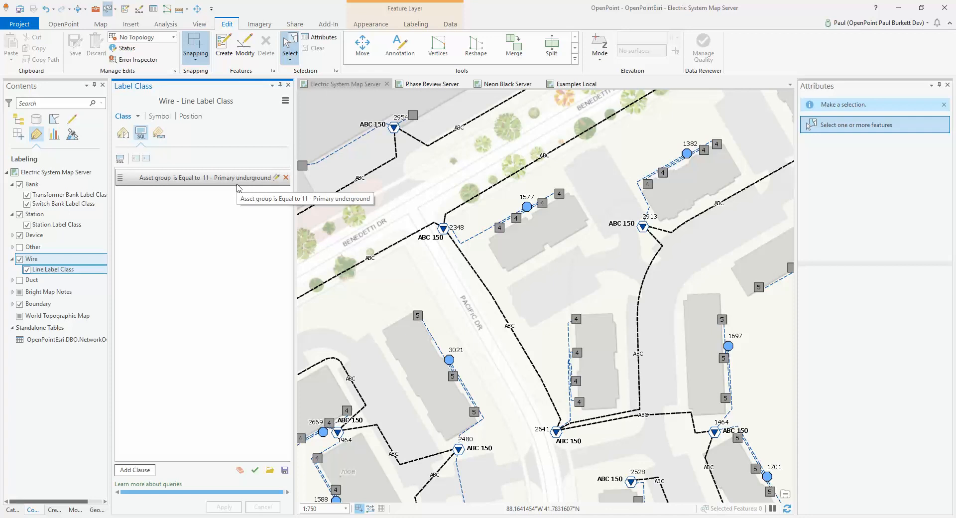
pyautogui.click(240, 470)
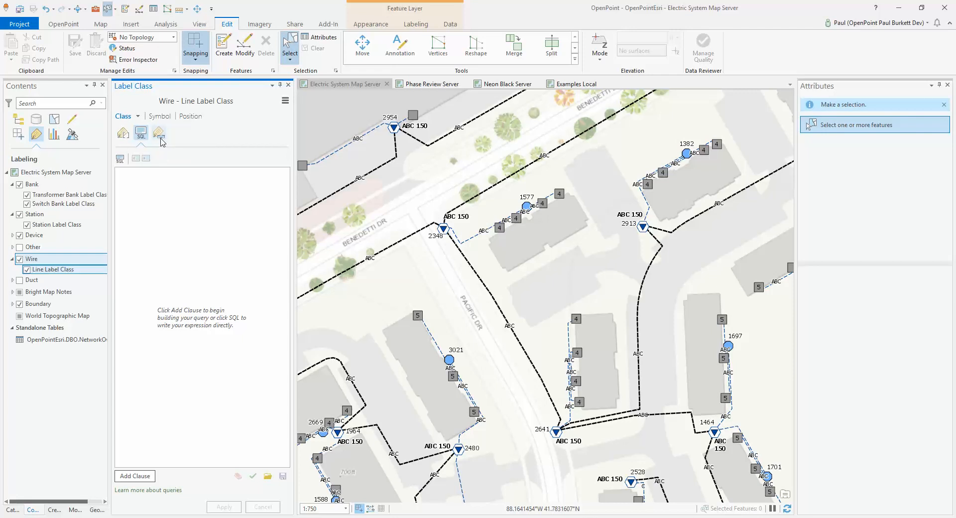
# Step: Review the visibility range of the Line Label Class and examine how the wire labels display at several map scales
pyautogui.click(159, 133)
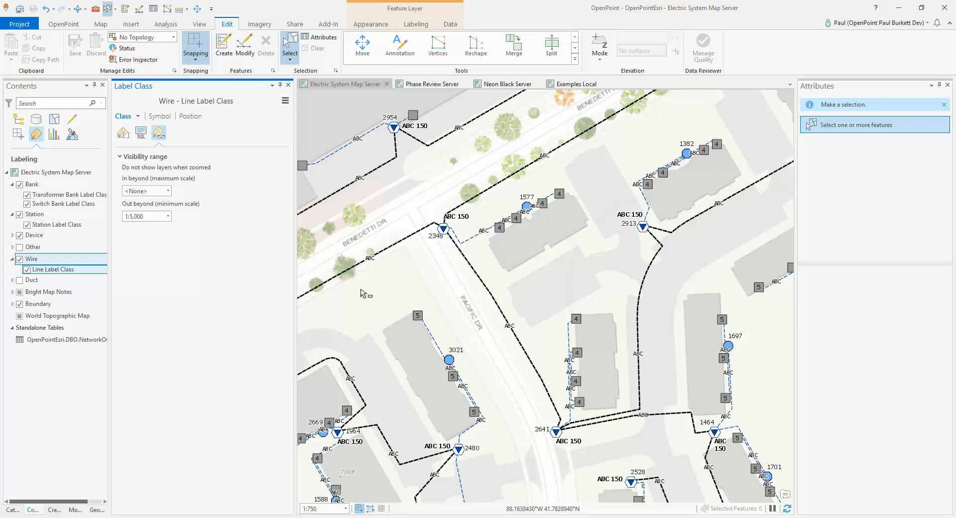
pyautogui.scroll(-3, 362, 289)
pyautogui.scroll(-5, 362, 288)
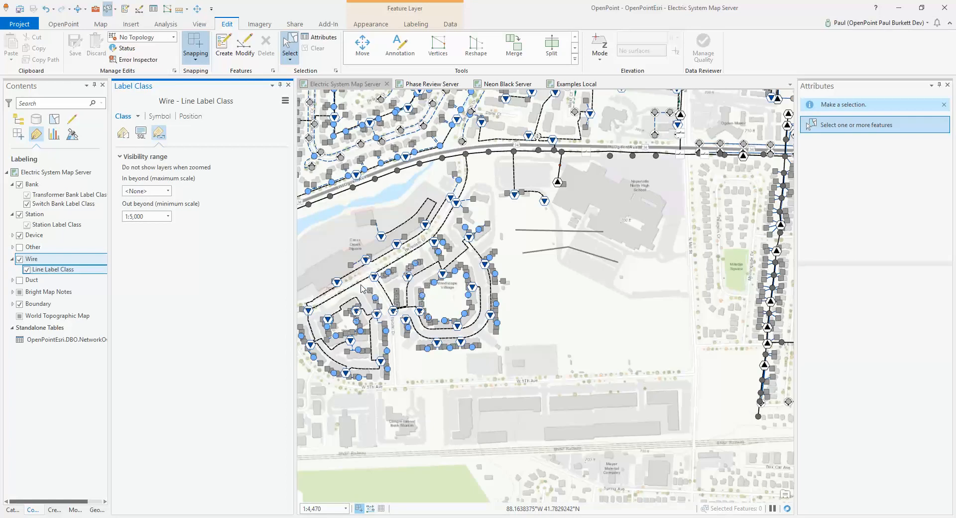
pyautogui.scroll(-3, 362, 288)
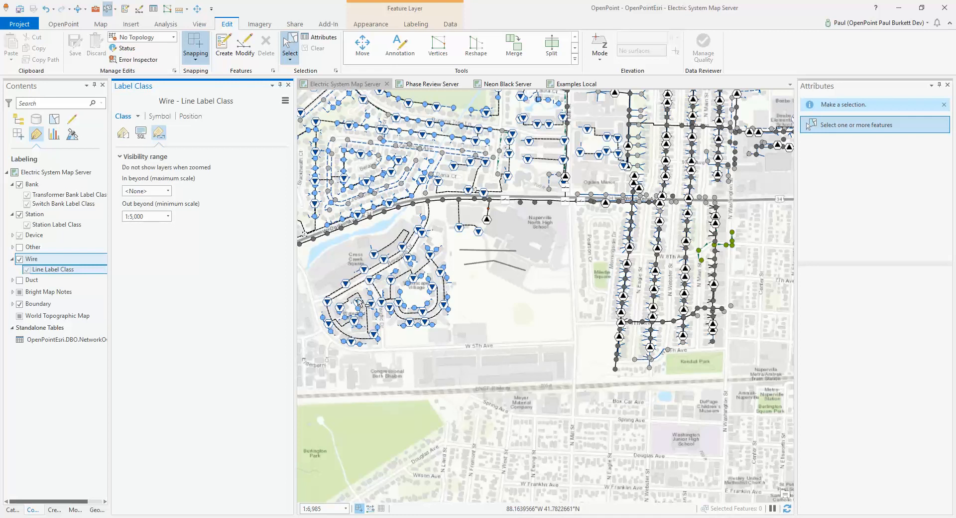
pyautogui.scroll(3, 356, 290)
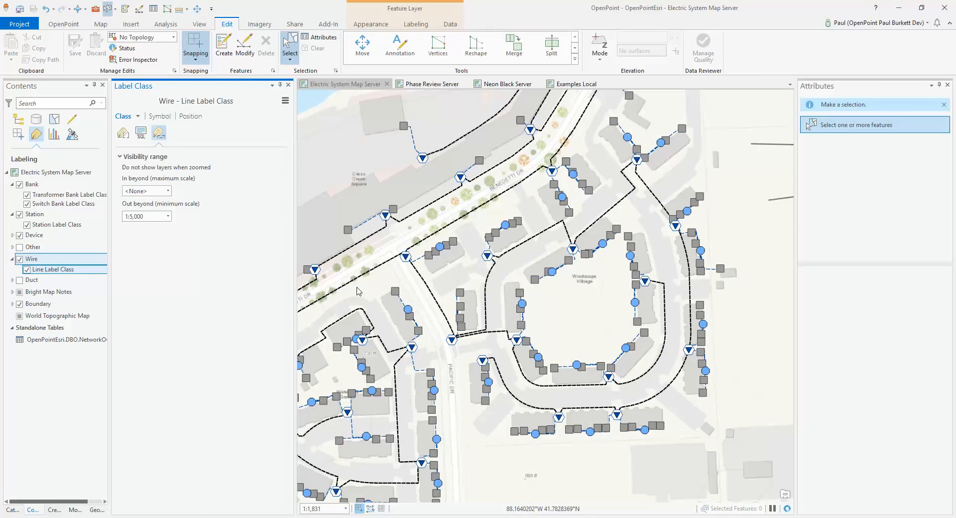
pyautogui.scroll(2, 357, 290)
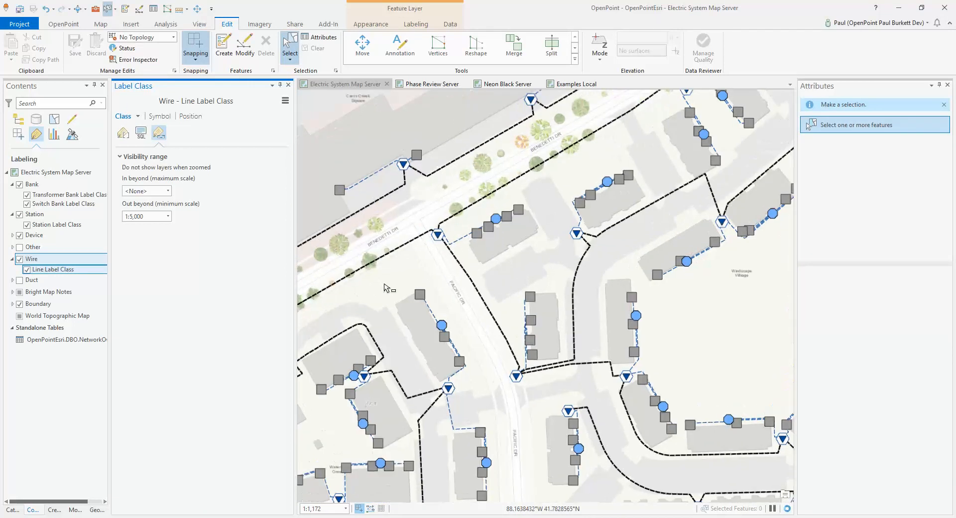
pyautogui.scroll(2, 387, 288)
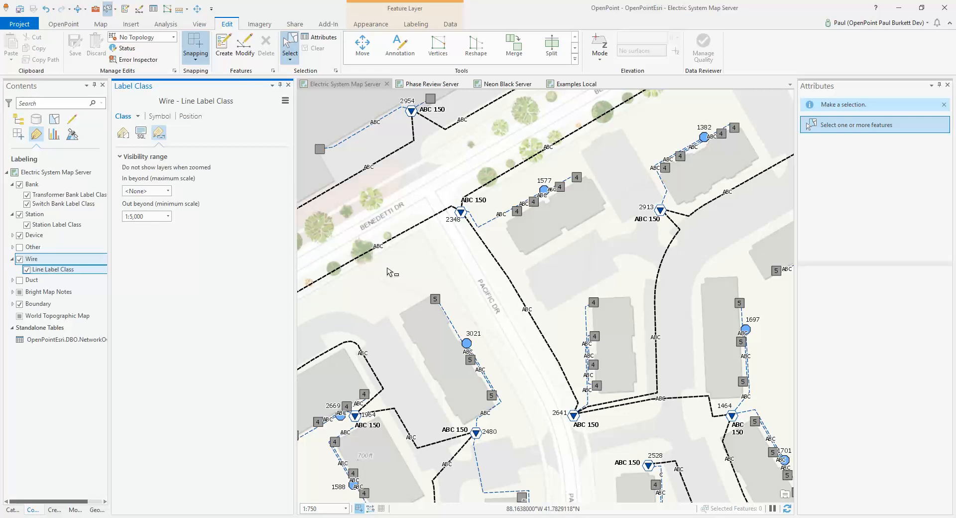
# Step: Set the Wire label symbol's text size to 14 pt with the Bold font style and apply it
pyautogui.click(159, 116)
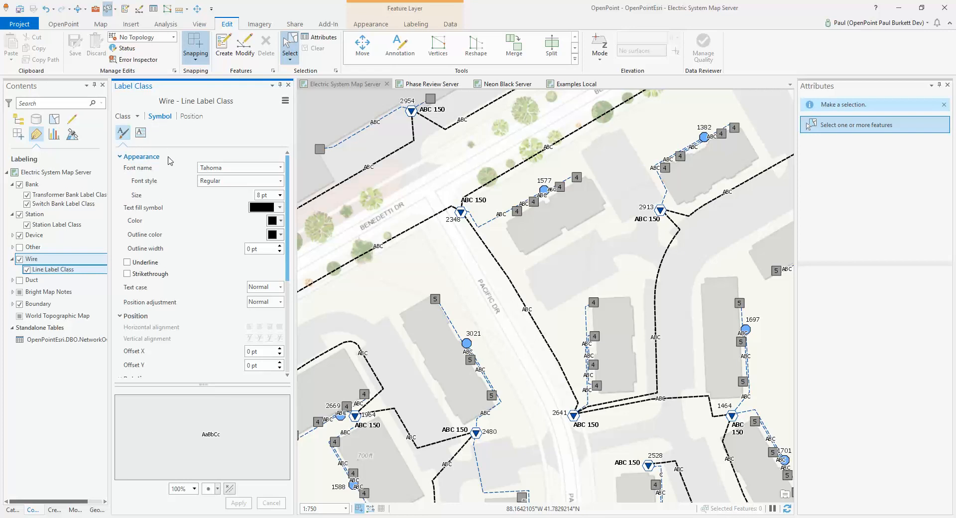
pyautogui.click(280, 195)
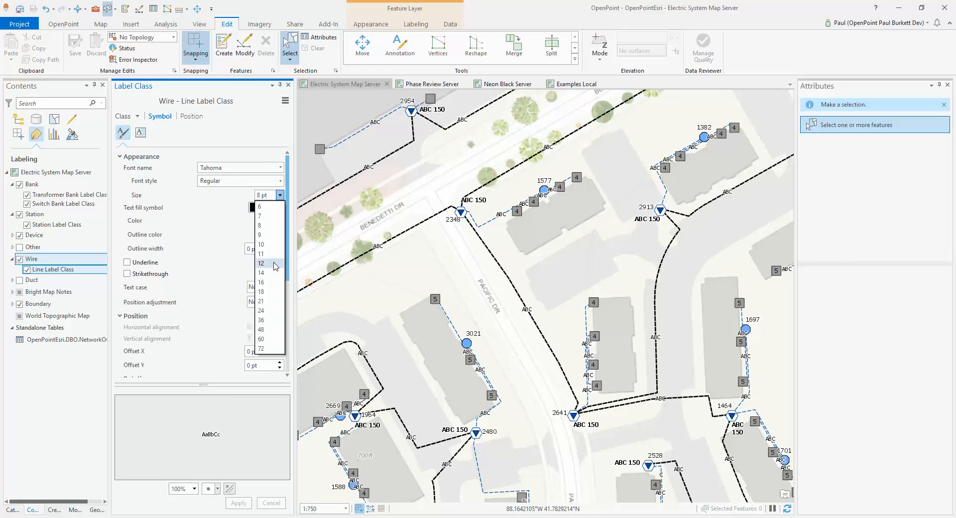
pyautogui.click(268, 273)
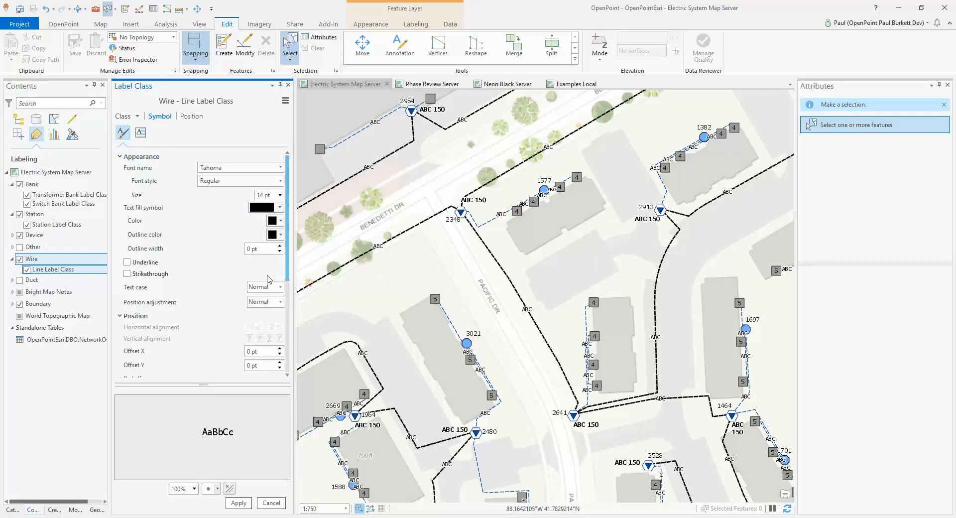
pyautogui.click(280, 180)
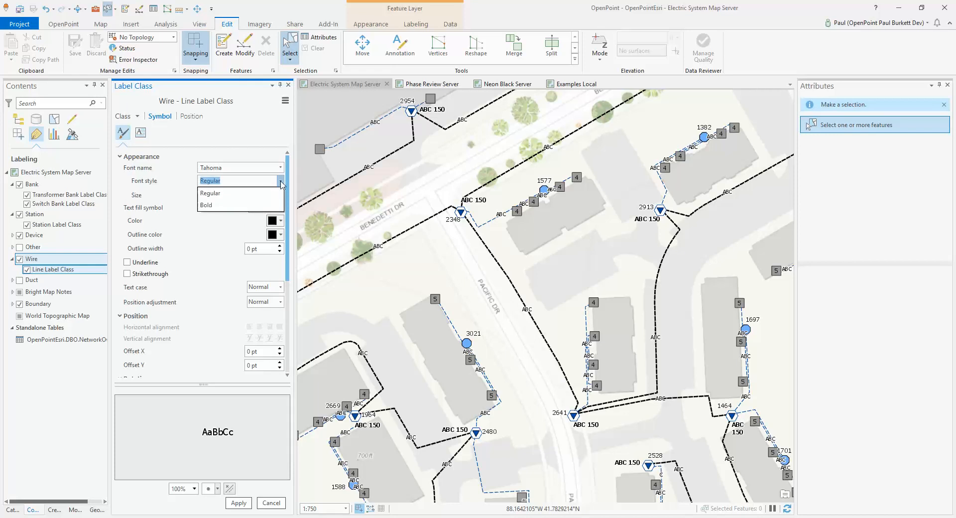
pyautogui.click(272, 209)
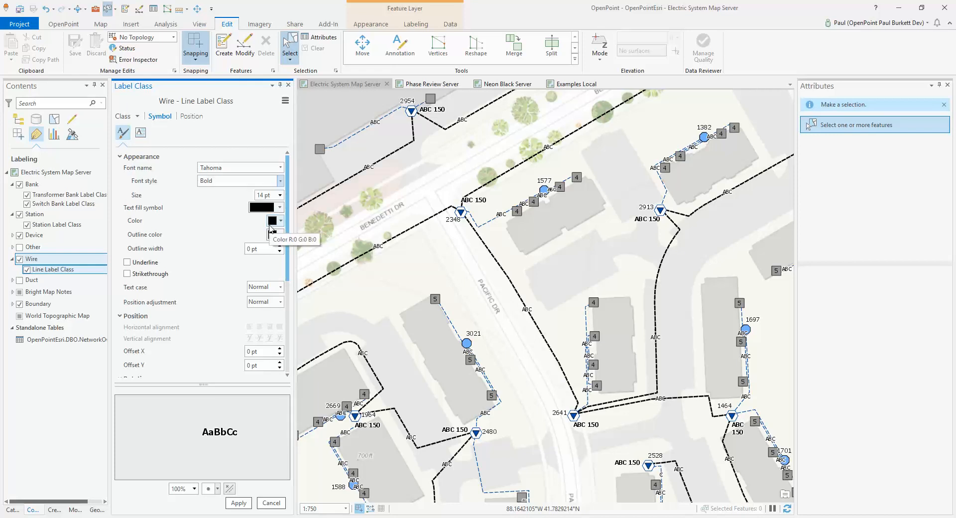
pyautogui.click(239, 502)
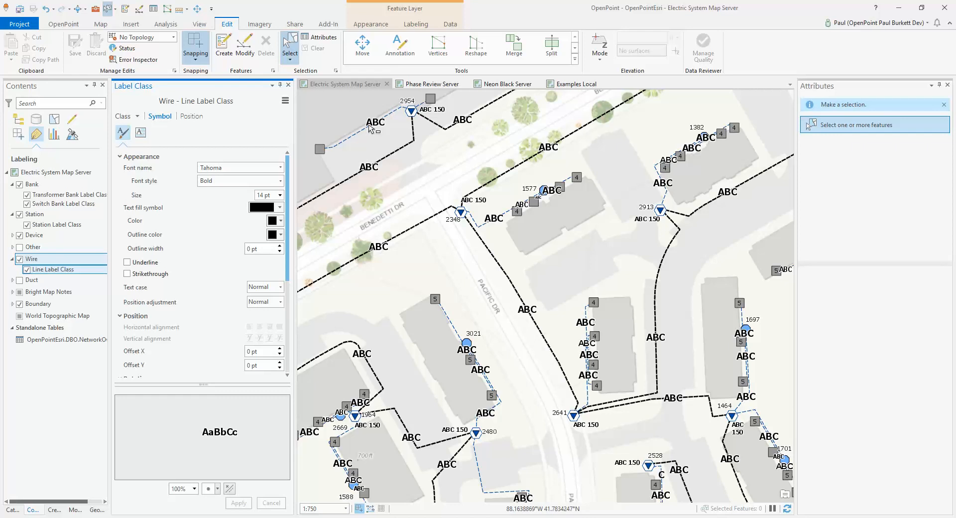
# Step: Change the Wire label font to Technic, colour the text orange and apply the changes
pyautogui.click(281, 168)
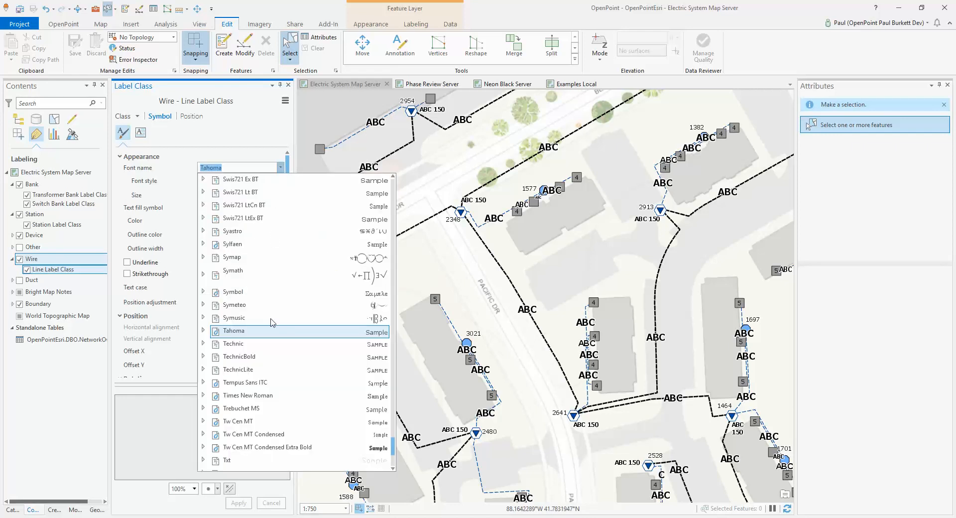
pyautogui.click(252, 343)
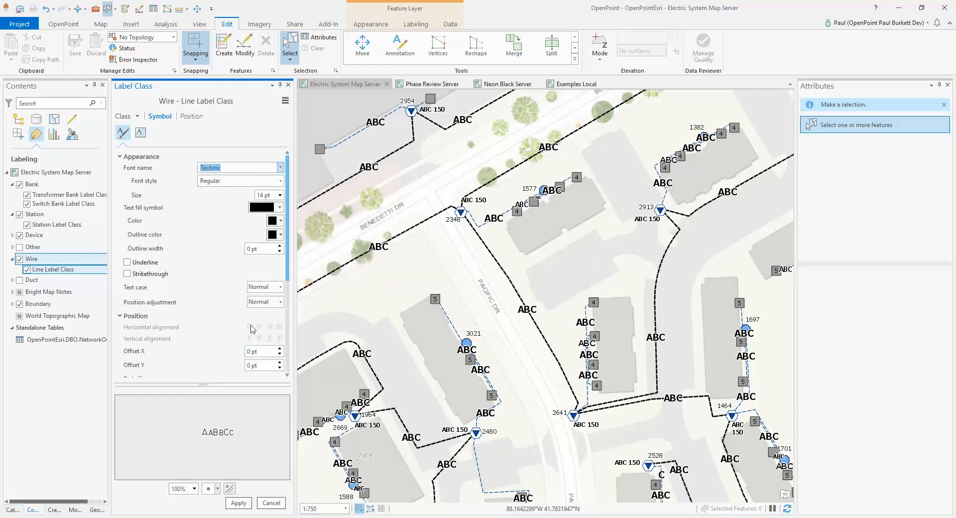
pyautogui.click(281, 221)
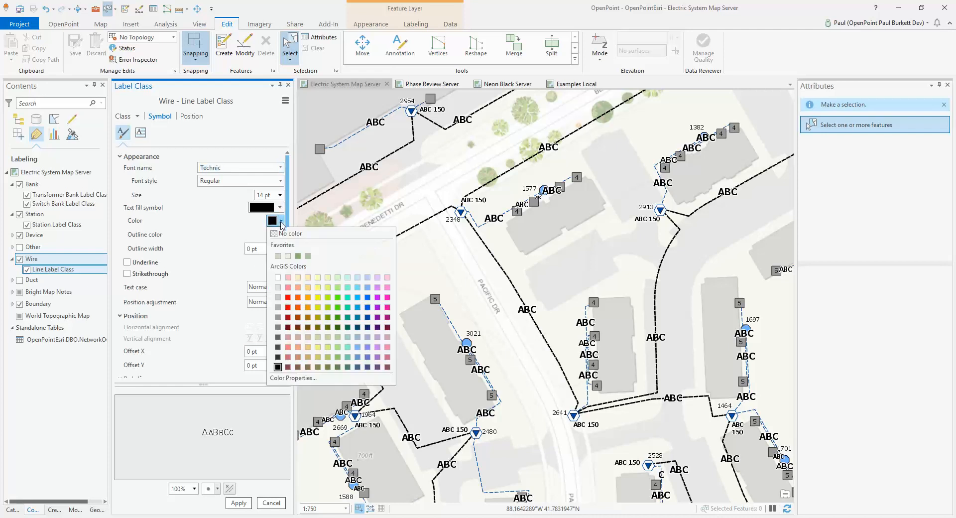
pyautogui.click(297, 298)
pyautogui.click(238, 502)
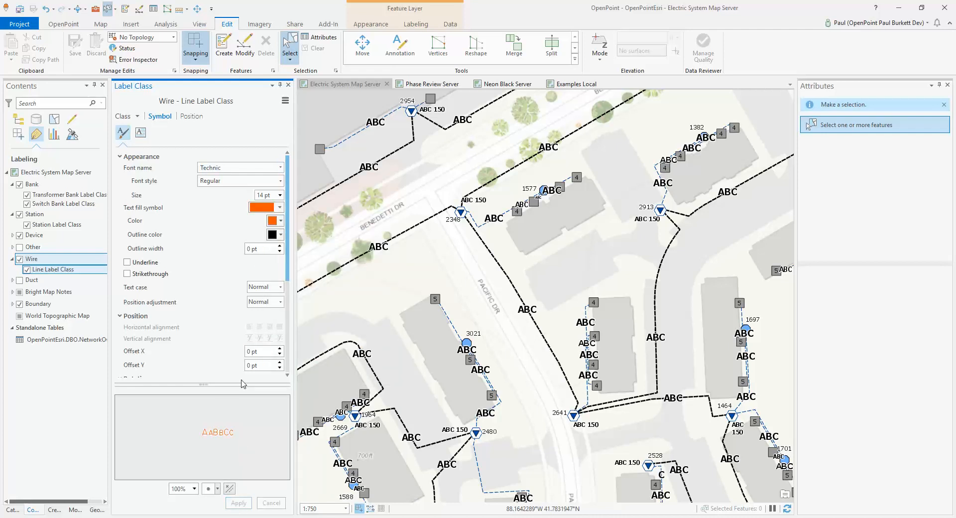
pyautogui.click(280, 180)
pyautogui.click(282, 168)
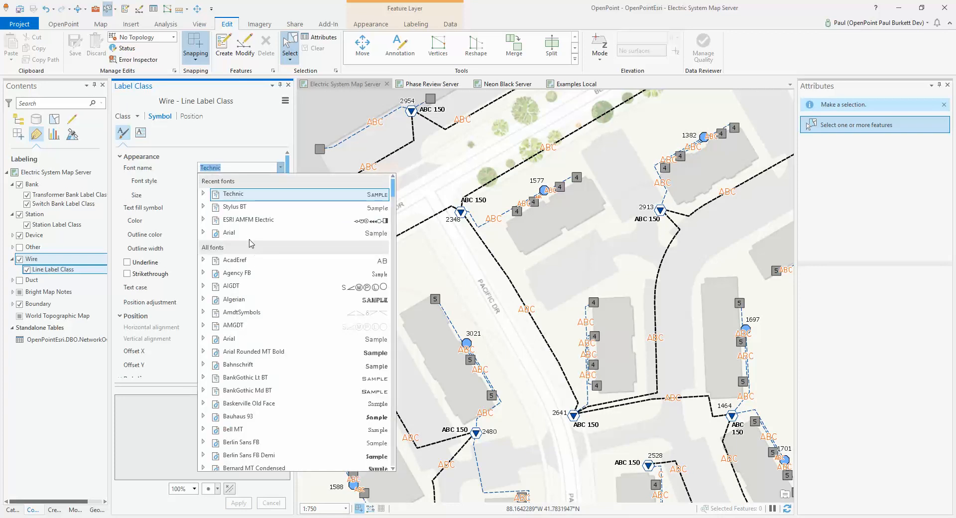
pyautogui.click(242, 147)
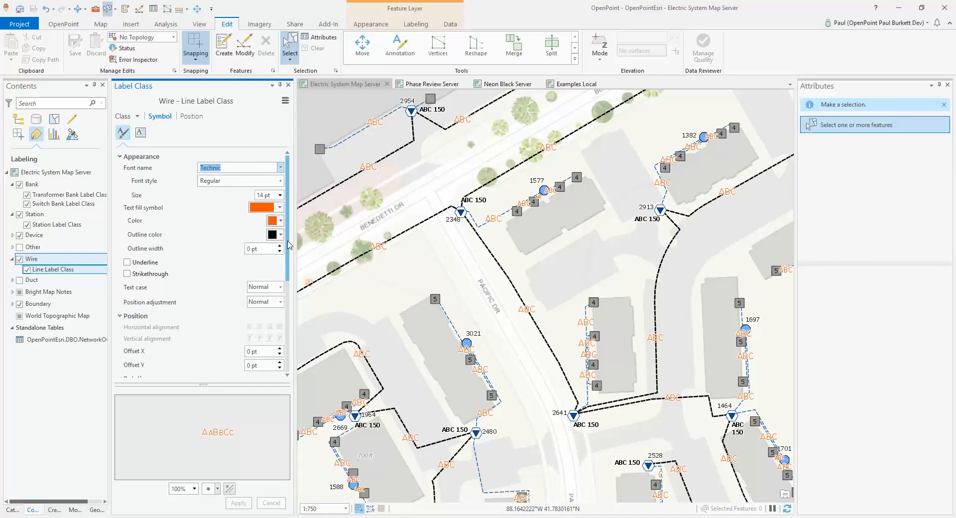
# Step: Underline the Wire label text and apply the change
pyautogui.click(139, 264)
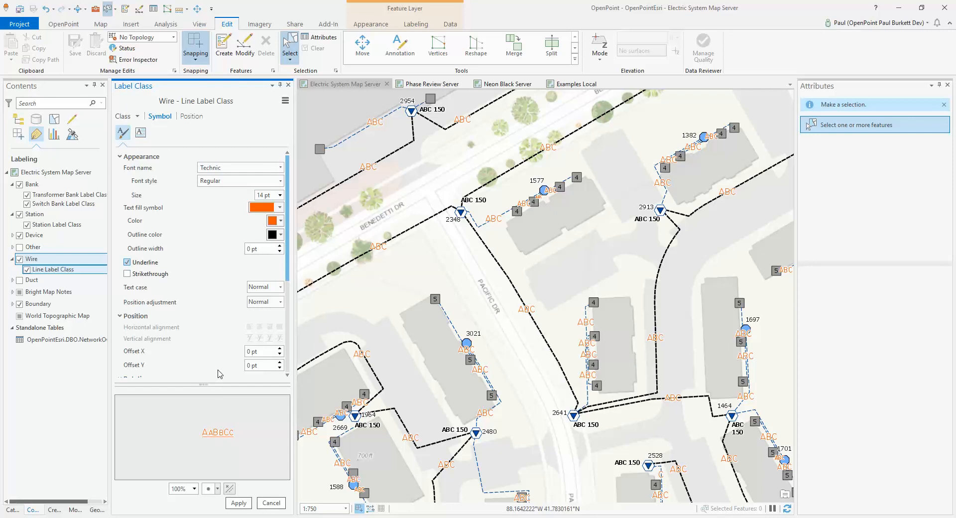
pyautogui.click(239, 502)
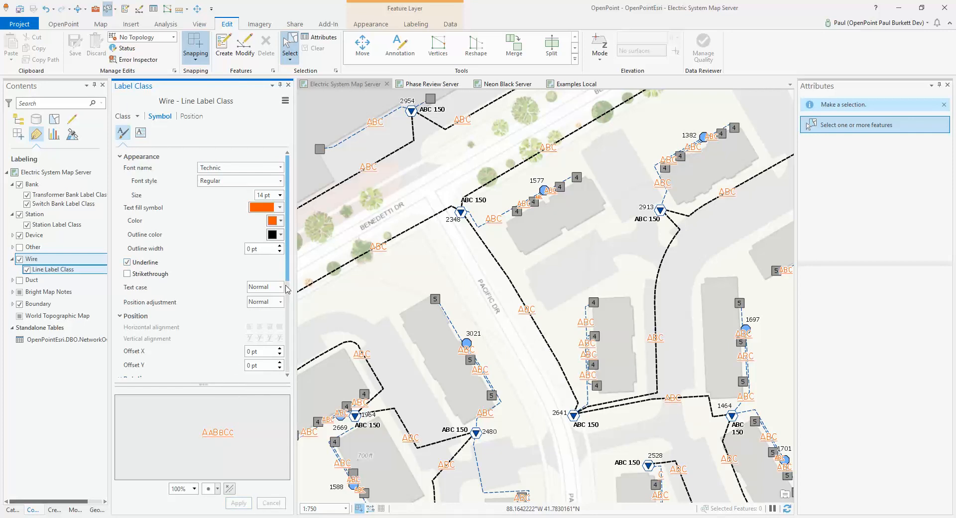
# Step: Remove the underline from the Wire labels, set their font to Arial and apply the changes
pyautogui.moveTo(287, 273); pyautogui.dragTo(291, 361)
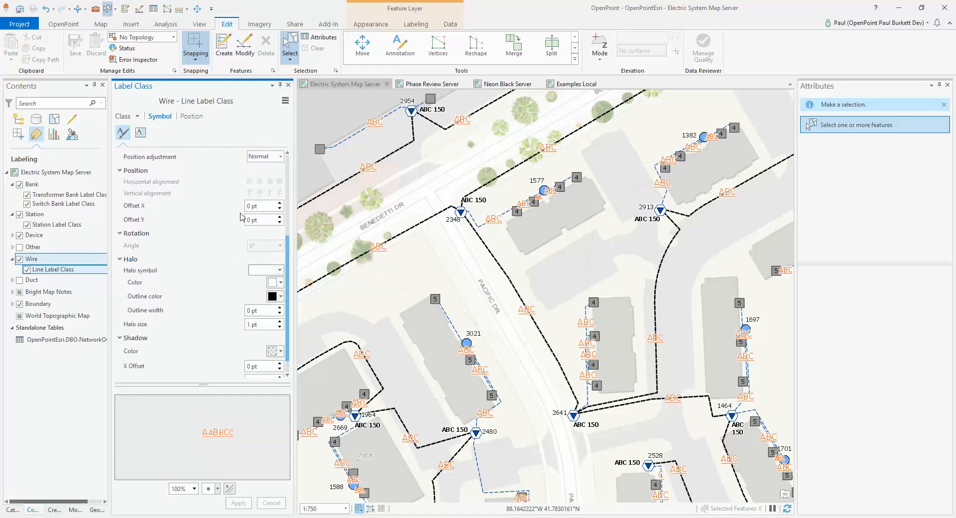
pyautogui.scroll(-1, 290, 278)
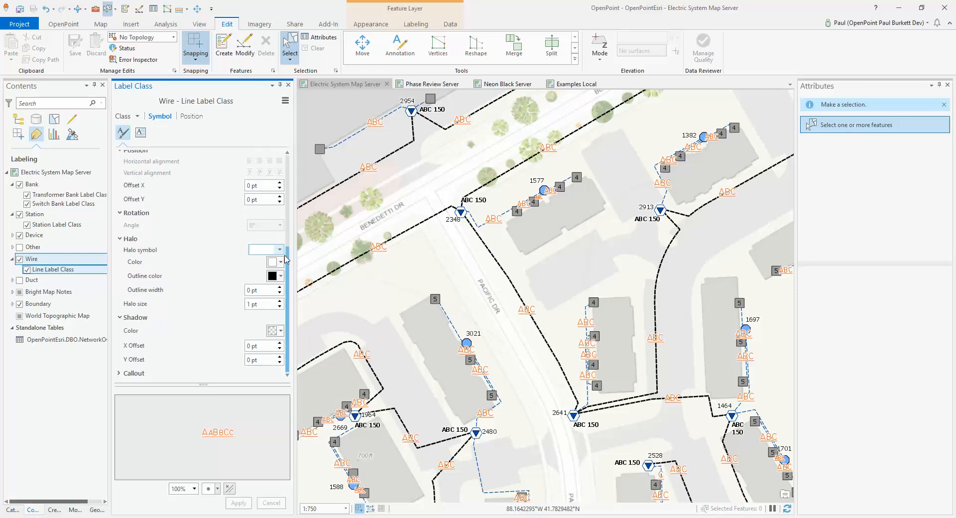
pyautogui.scroll(5, 290, 258)
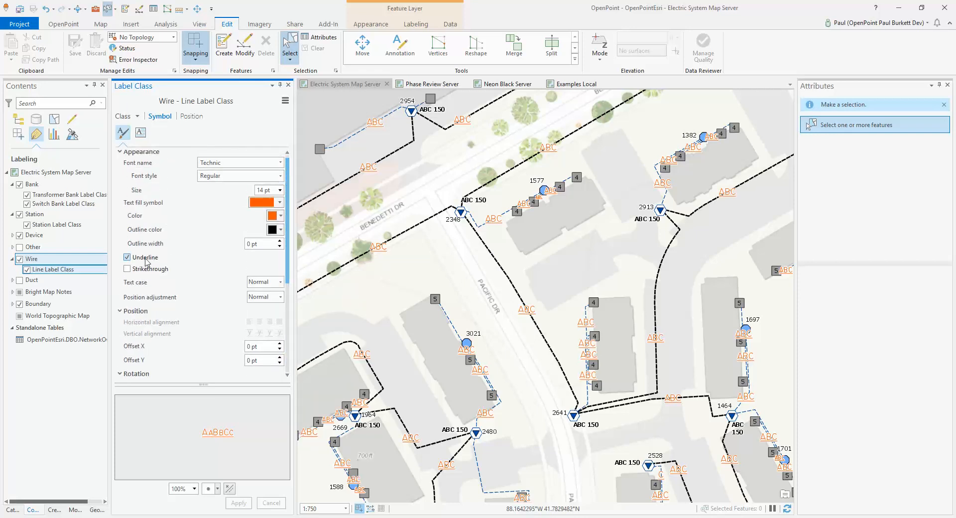
pyautogui.click(280, 162)
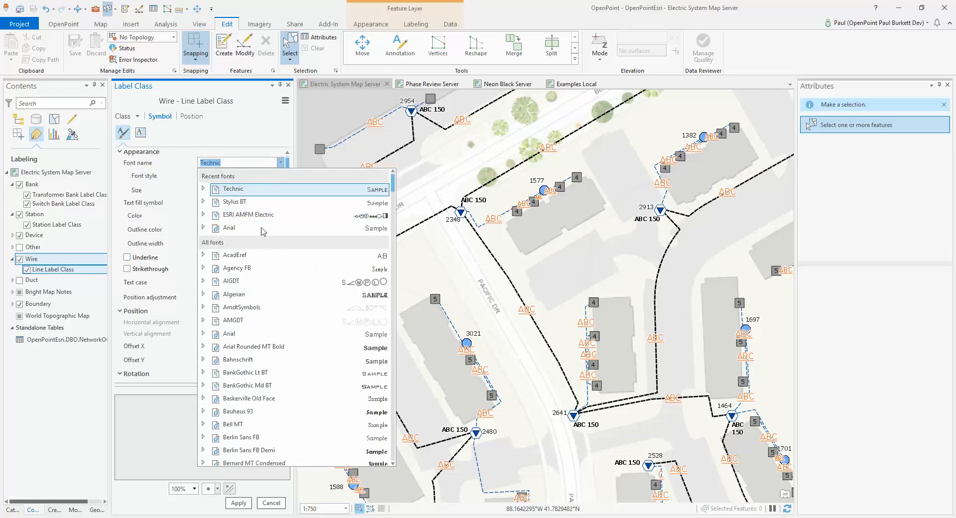
pyautogui.click(231, 228)
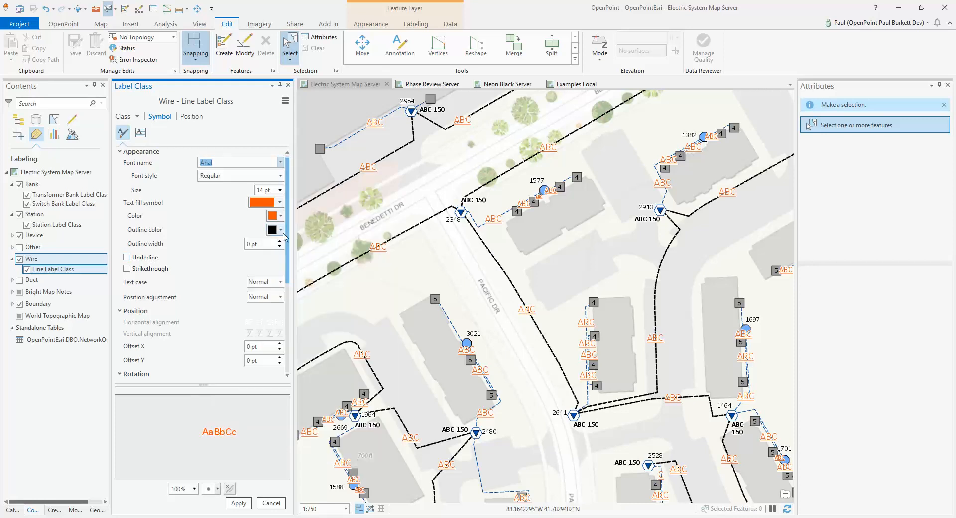
pyautogui.click(238, 502)
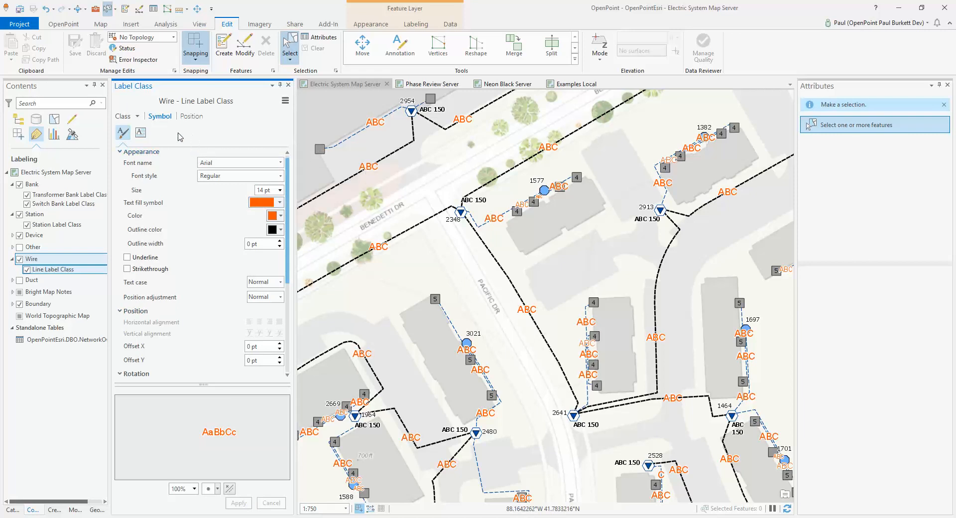
# Step: Examine the formatting and paragraph settings of the Wire label symbol
pyautogui.click(141, 133)
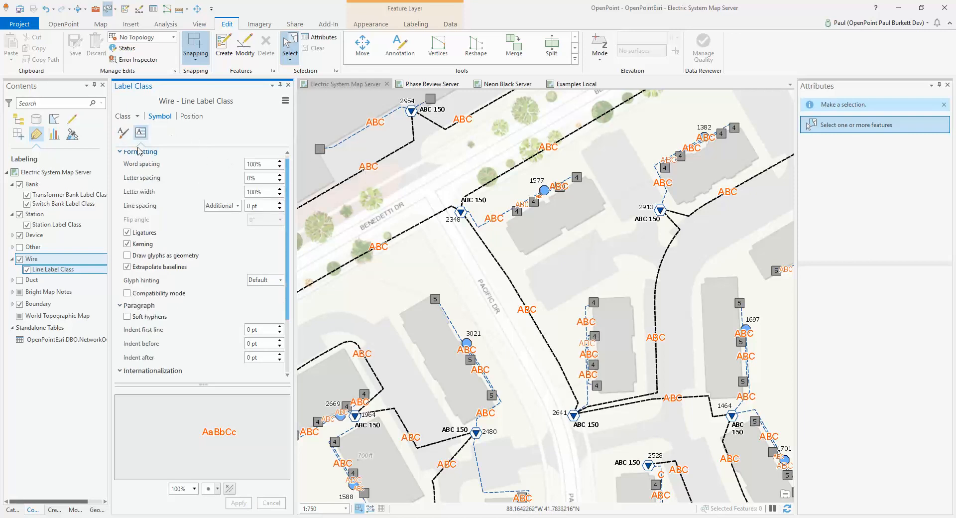
pyautogui.scroll(1, 290, 171)
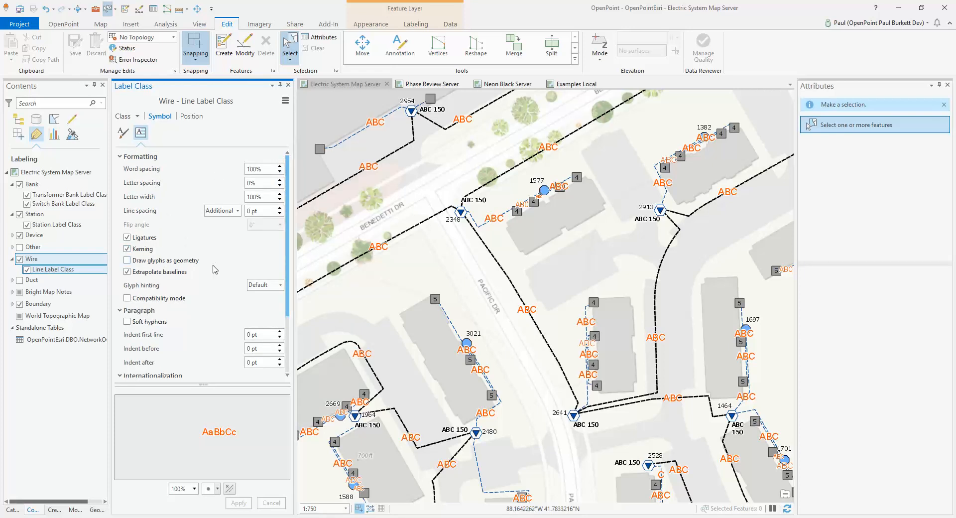
pyautogui.moveTo(289, 302); pyautogui.dragTo(290, 244)
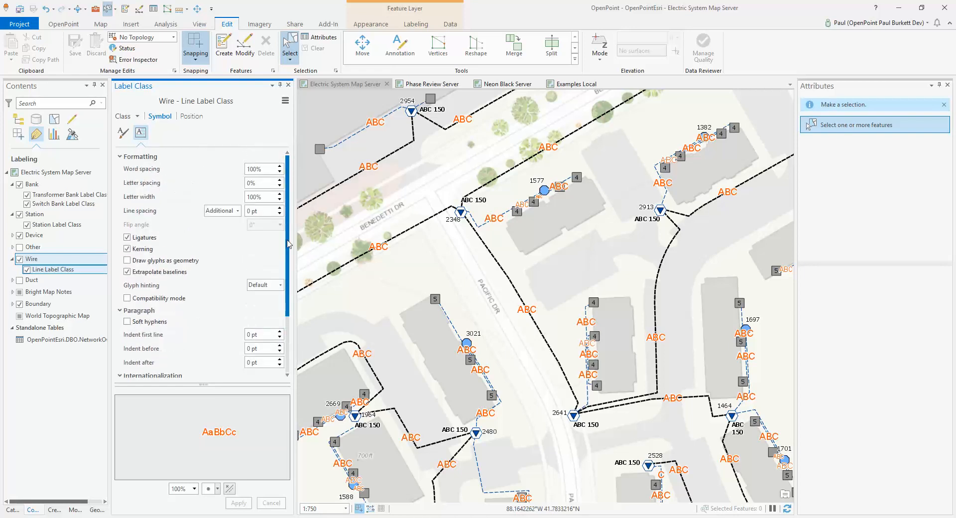
# Step: Try the Centered perpendicular placement for the Wire labels in their position settings
pyautogui.click(191, 116)
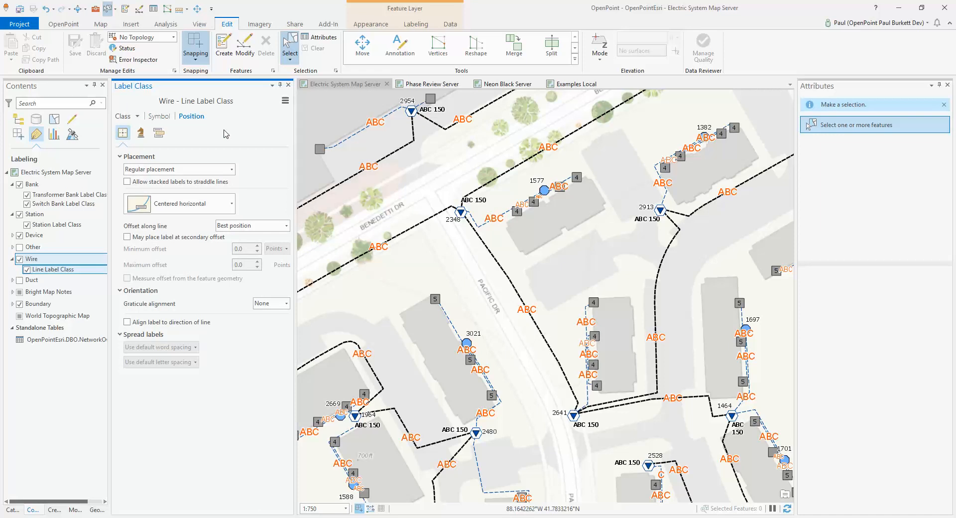
pyautogui.click(232, 169)
pyautogui.click(232, 170)
pyautogui.click(233, 206)
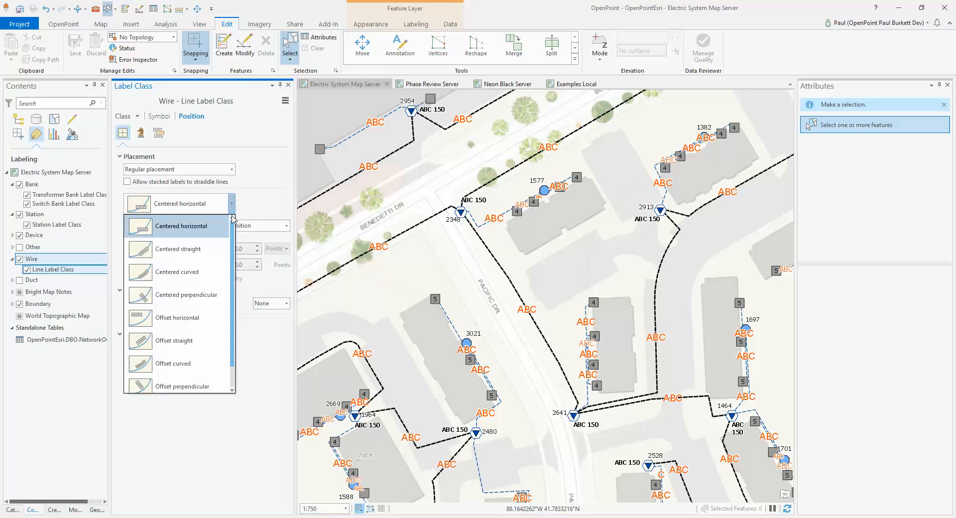
pyautogui.click(192, 296)
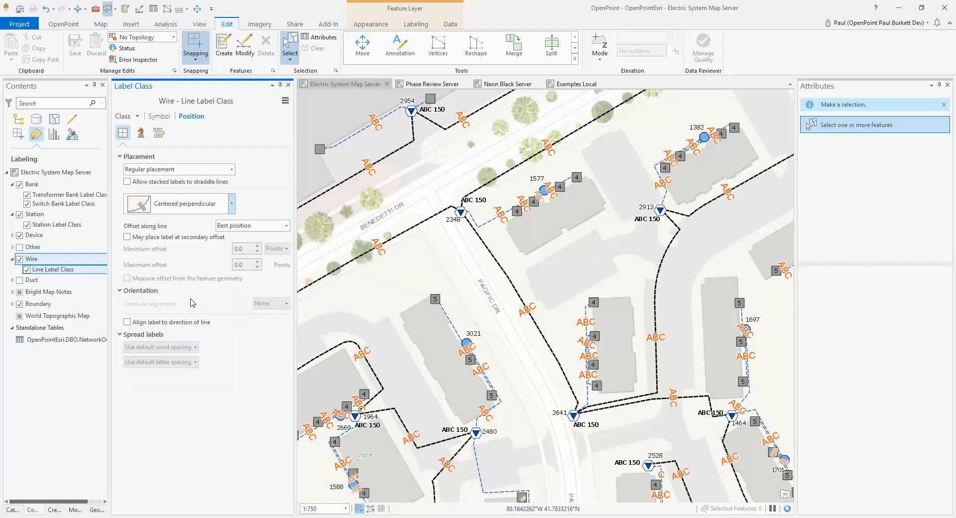
# Step: Try the Offset curved and Offset horizontal placements for the Wire labels
pyautogui.click(232, 205)
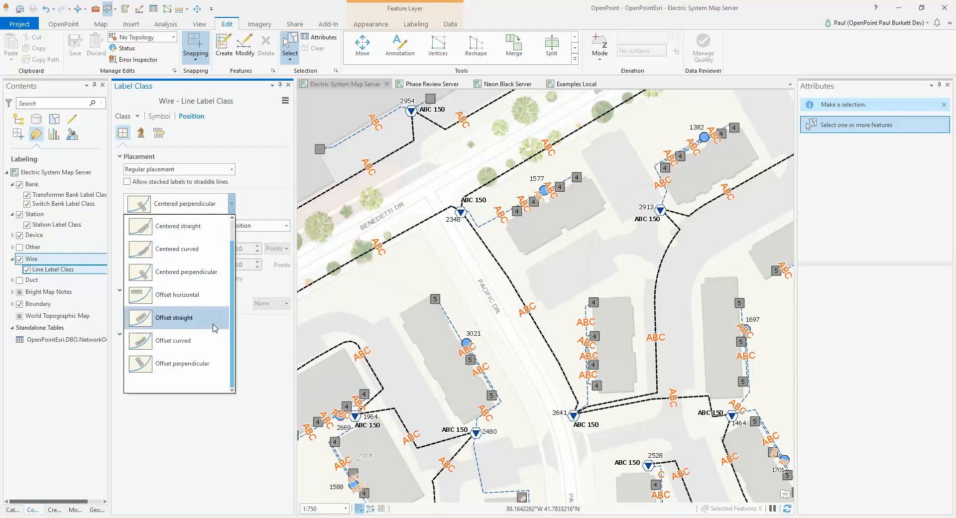
pyautogui.click(206, 343)
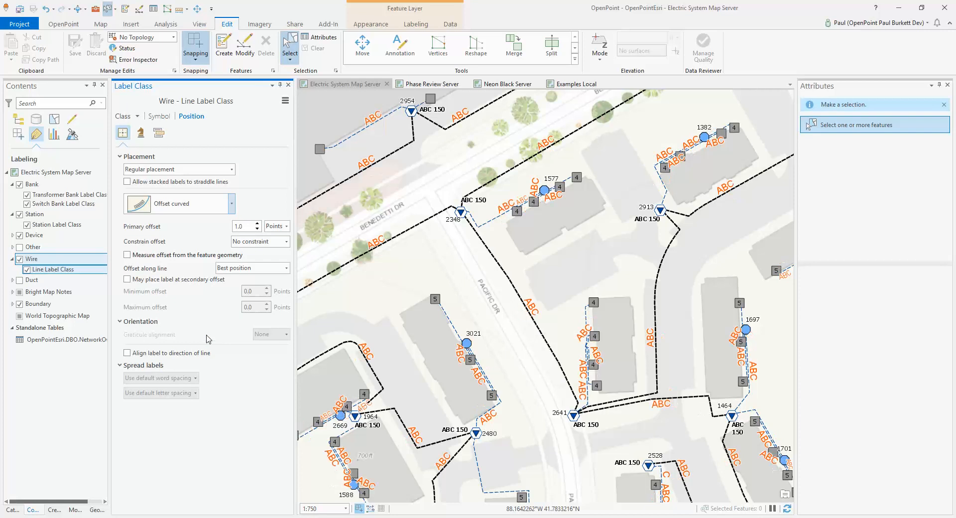
pyautogui.click(231, 205)
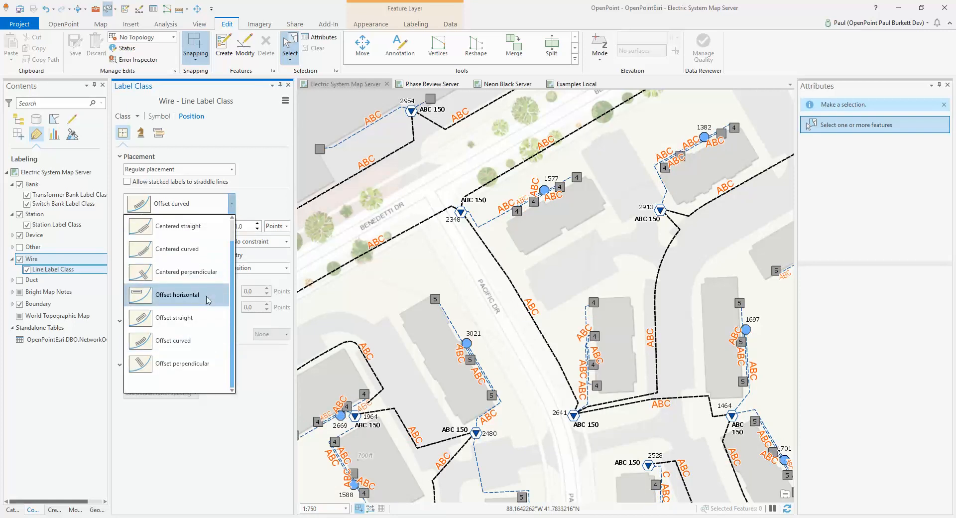
pyautogui.click(211, 288)
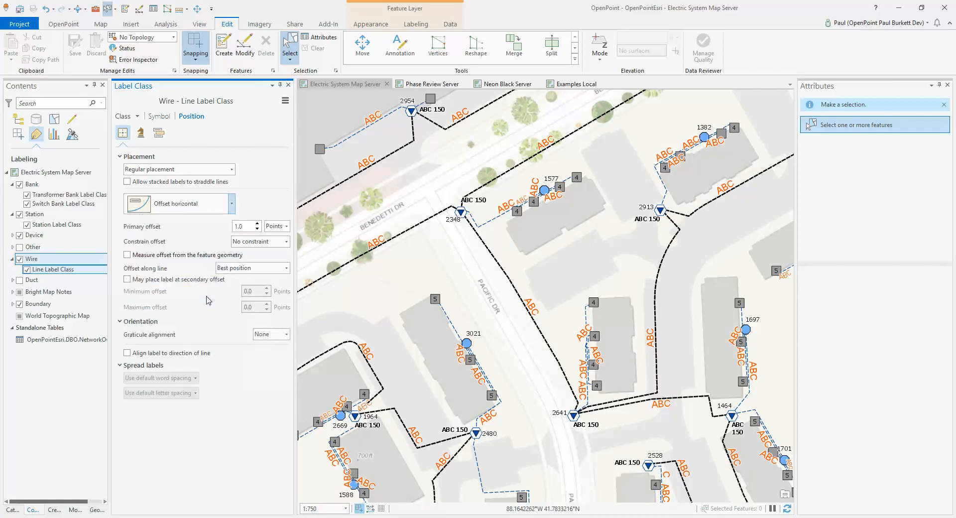
# Step: Set the Wire label placement to Offset straight
pyautogui.click(232, 204)
pyautogui.click(200, 318)
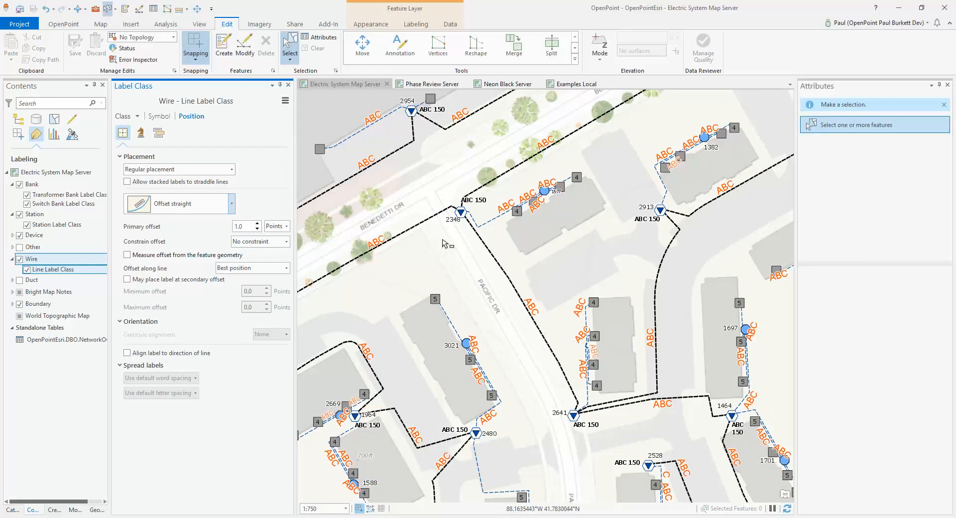
pyautogui.click(466, 219)
pyautogui.click(472, 216)
pyautogui.click(471, 204)
# Step: Examine the Wire label stacking, duplicate removal and repeat settings
pyautogui.moveTo(457, 222)
pyautogui.click(140, 133)
pyautogui.click(120, 157)
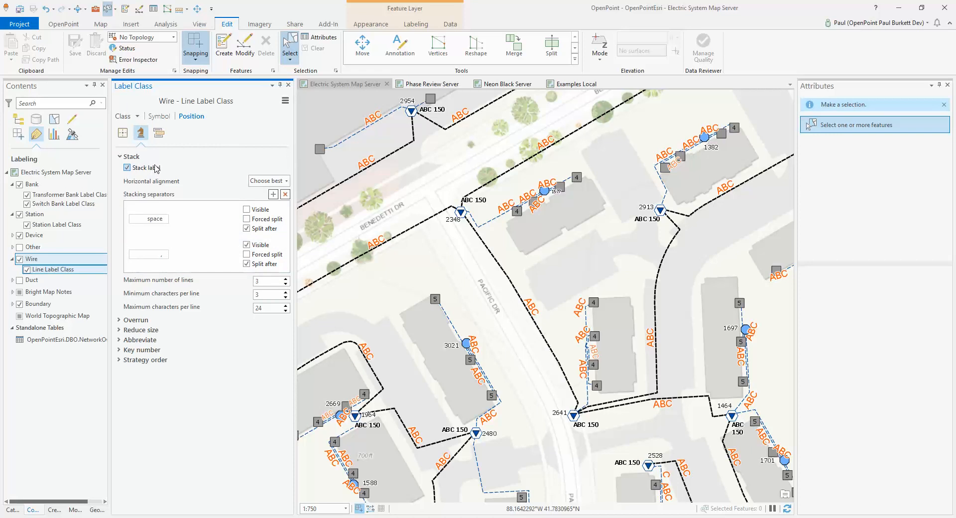
pyautogui.click(159, 134)
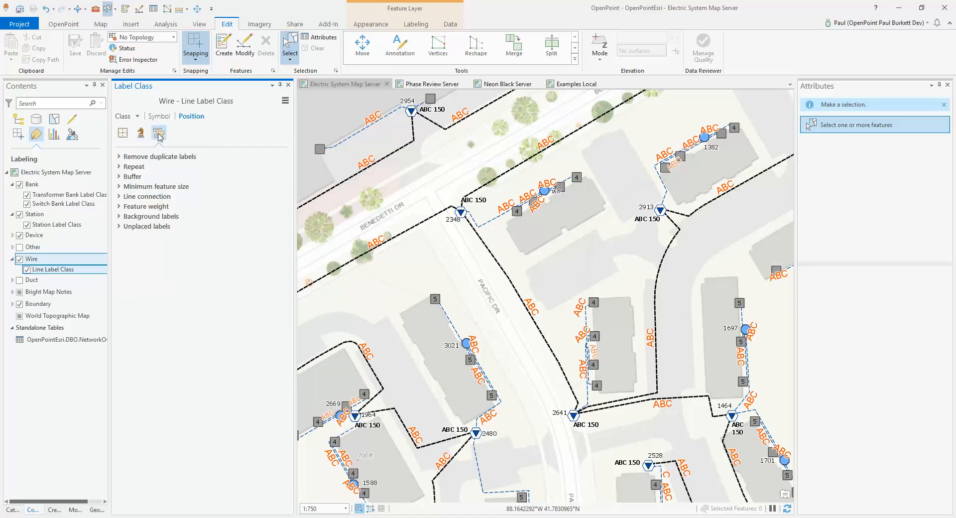
pyautogui.click(119, 159)
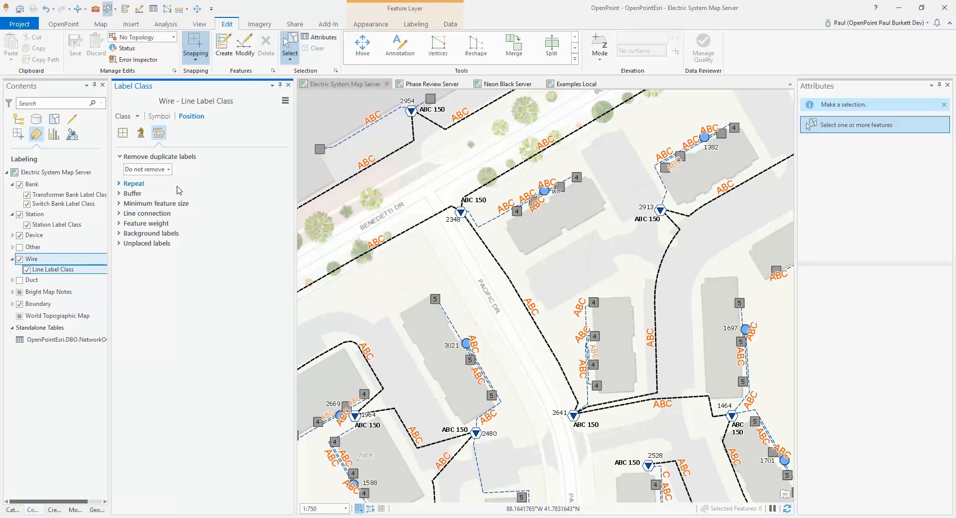
pyautogui.click(133, 184)
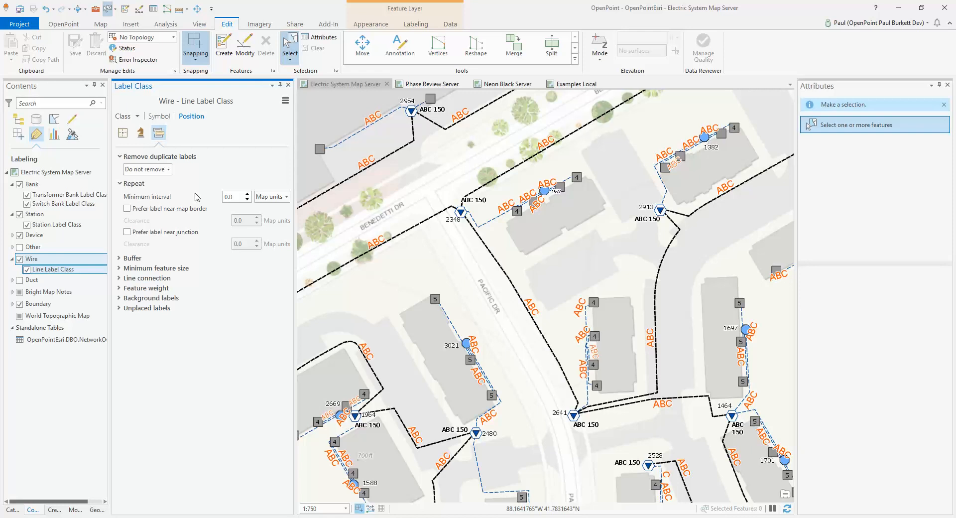
# Step: Close the Wire label class settings and switch to the Examples Local map
pyautogui.click(287, 85)
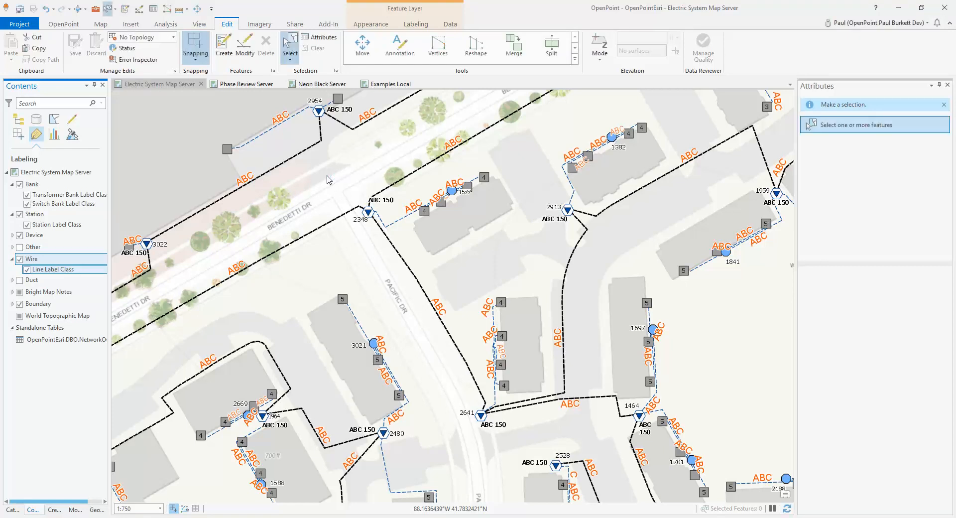
pyautogui.click(393, 88)
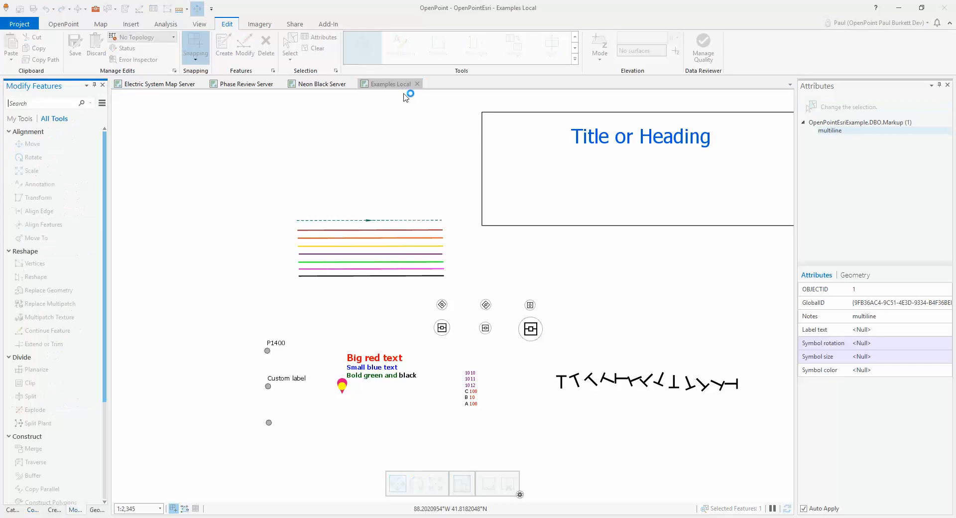
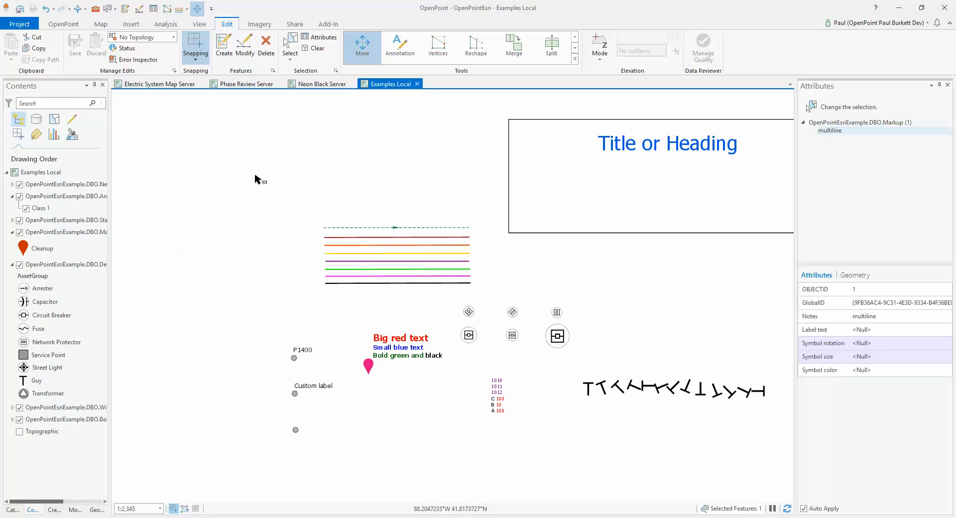
# Step: Create a horizontal Class 1 annotation reading "Sample text" in the empty area above and left of the coloured lines
pyautogui.click(223, 46)
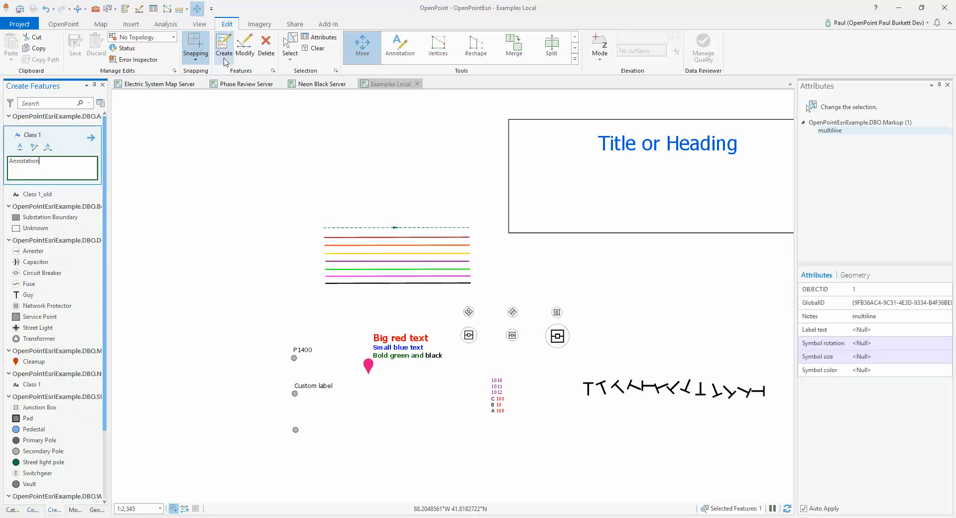
pyautogui.click(36, 168)
pyautogui.hotkey('ctrl', 'a')
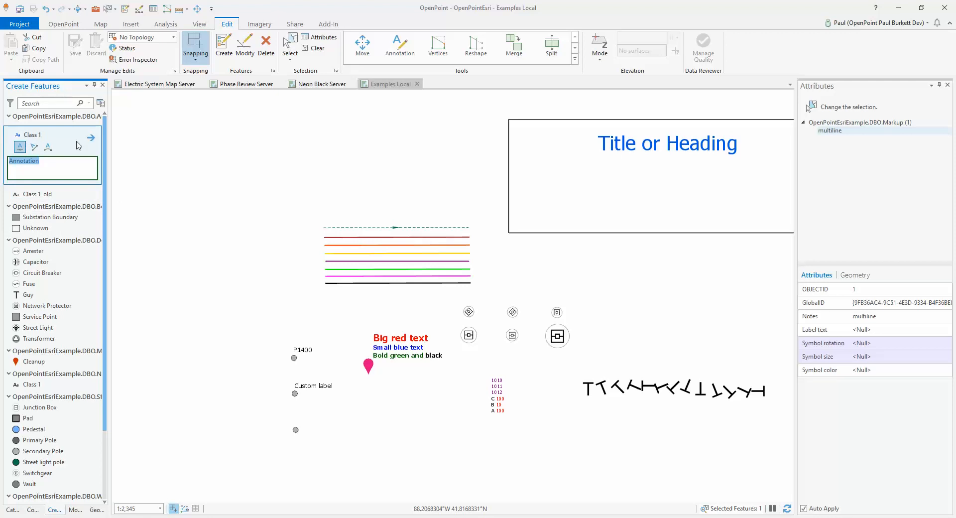
pyautogui.scroll(-2, 42, 186)
pyautogui.scroll(2, 43, 186)
pyautogui.write('Sample text')
pyautogui.click(94, 141)
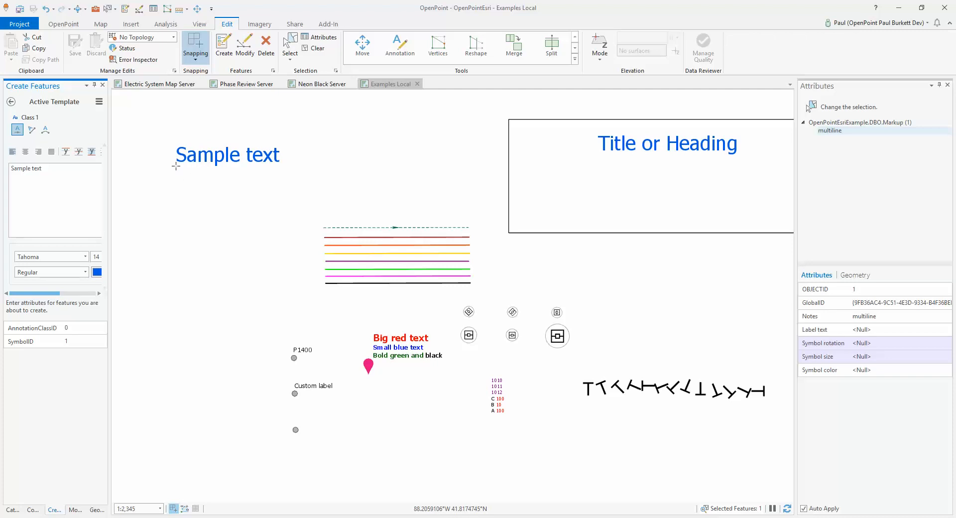
pyautogui.click(175, 165)
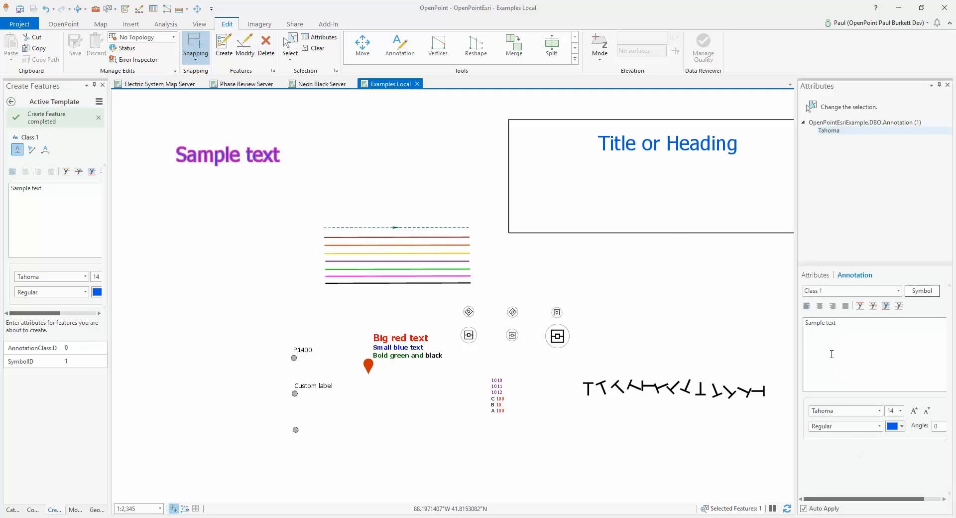
# Step: Set the "Sample text" annotation's font size to 22 and its colour to dark magenta
pyautogui.click(839, 133)
pyautogui.click(900, 412)
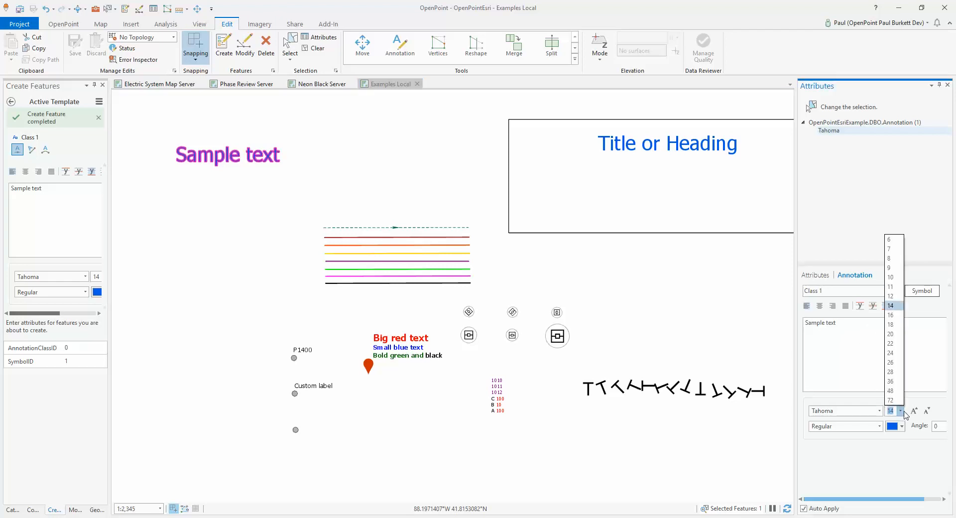
pyautogui.click(890, 343)
pyautogui.click(901, 426)
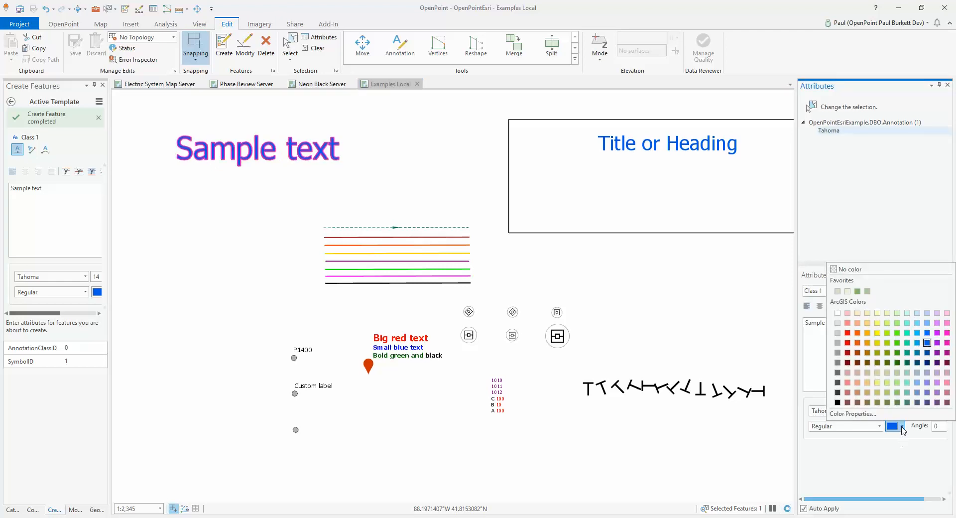
pyautogui.click(946, 353)
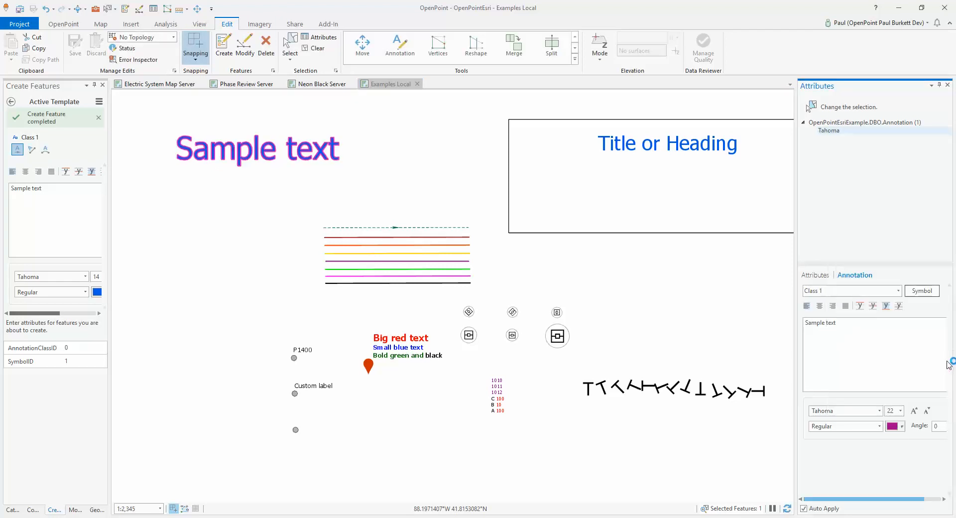
# Step: Set the "Sample text" annotation's font style to Bold, keeping the Tahoma font
pyautogui.click(879, 426)
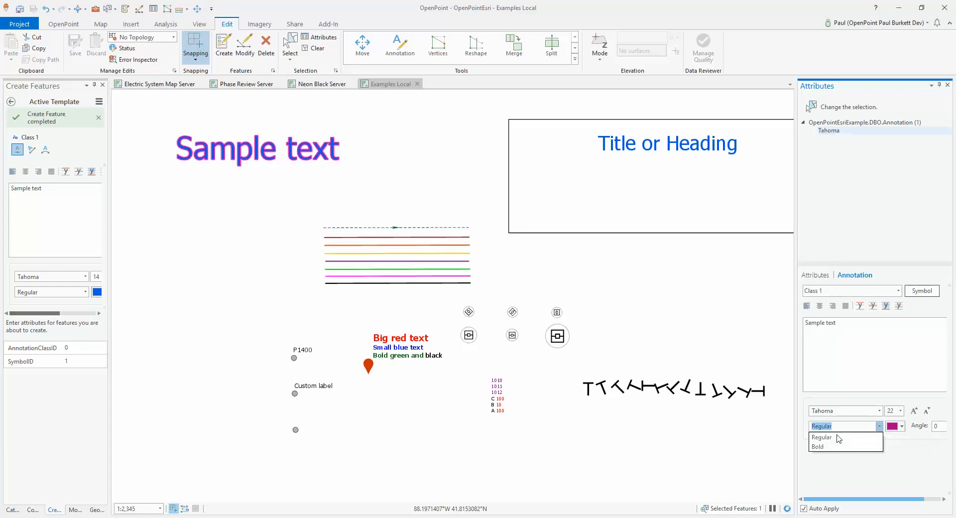
pyautogui.click(836, 444)
pyautogui.click(879, 411)
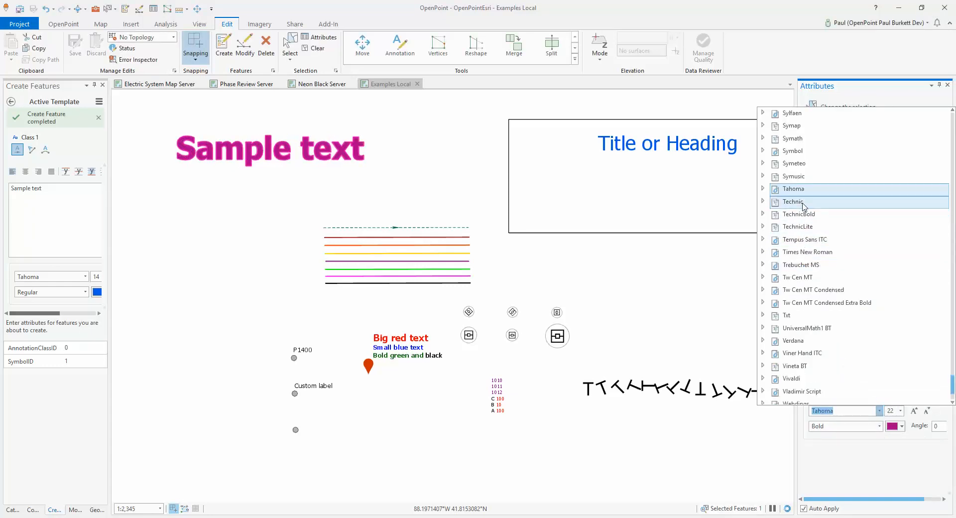
pyautogui.click(854, 469)
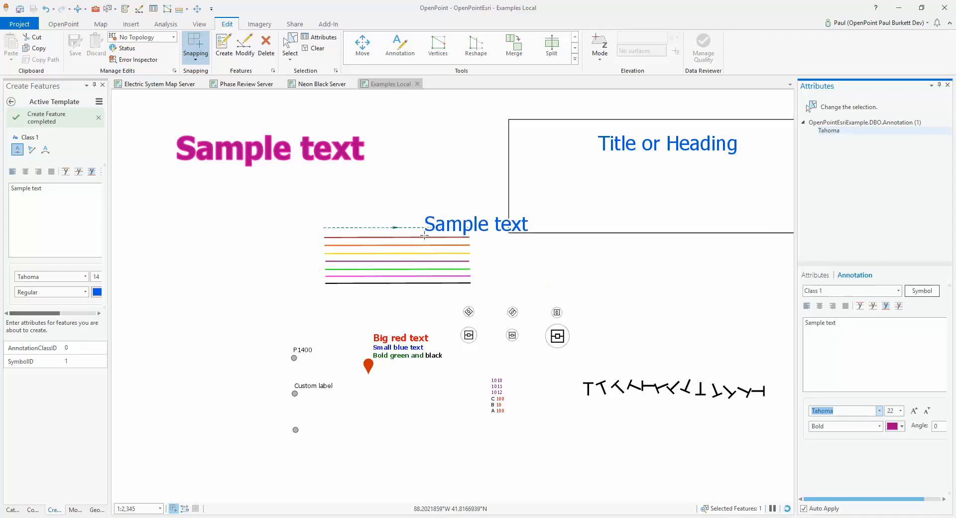
# Step: Rotate the "Sample text" annotation clockwise to an angle of about 349.5 degrees and finish the rotation
pyautogui.click(107, 9)
pyautogui.moveTo(270, 172); pyautogui.dragTo(229, 139)
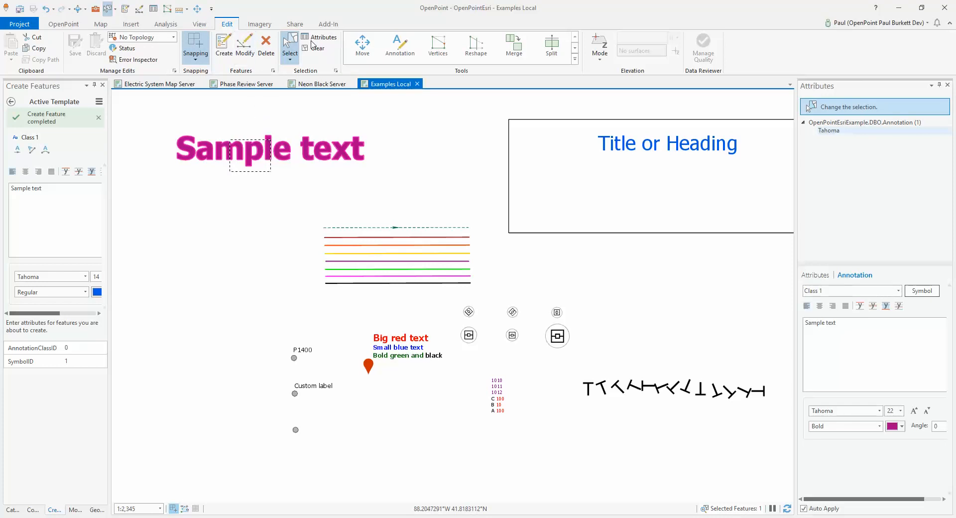
pyautogui.click(251, 51)
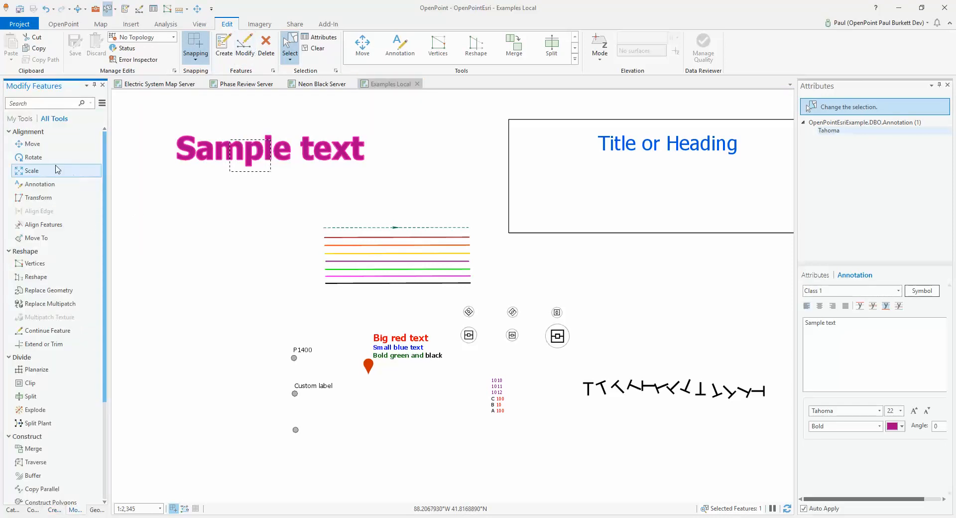
pyautogui.click(23, 161)
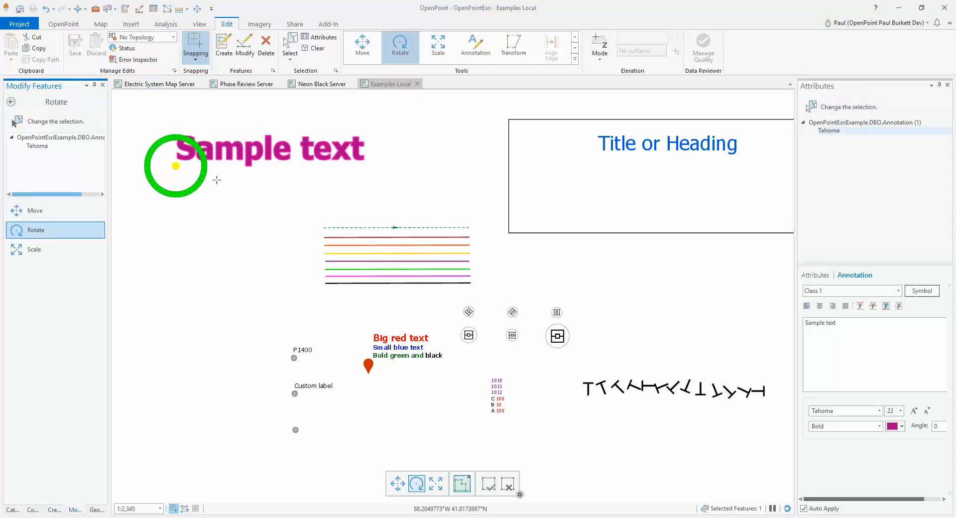
pyautogui.moveTo(204, 177)
pyautogui.mouseDown()
pyautogui.moveTo(198, 198)
pyautogui.moveTo(145, 213)
pyautogui.moveTo(216, 189)
pyautogui.mouseUp()
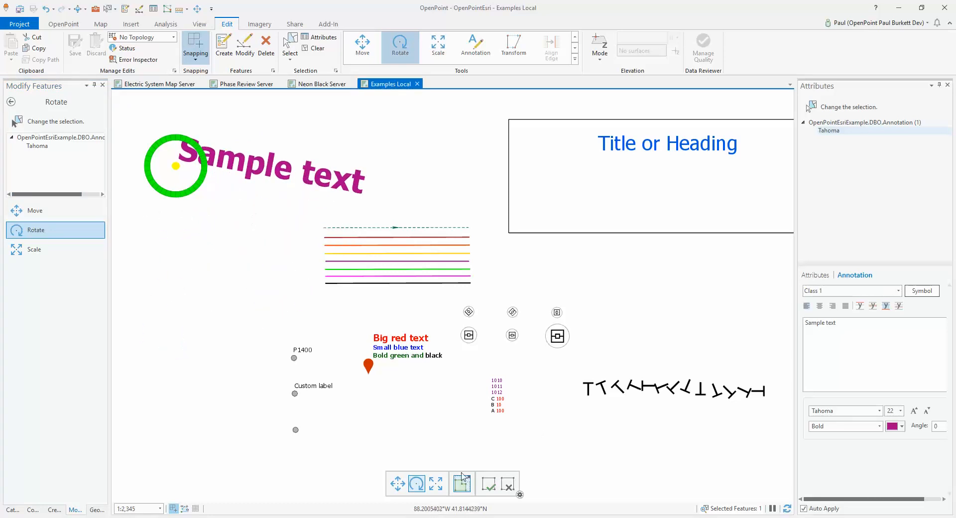
pyautogui.click(489, 482)
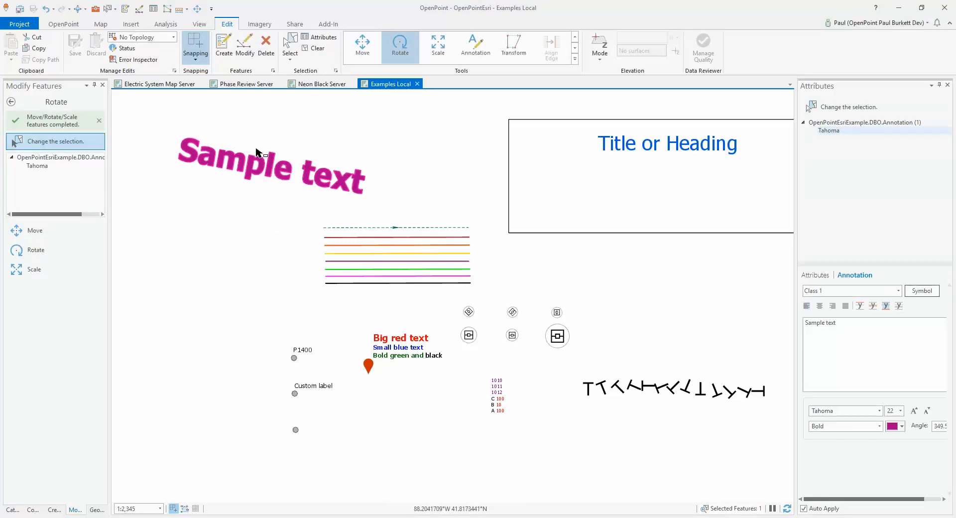
# Step: Clear the selection and set the label text of the station point labelled "Custom label" to "Custom label 1234"
pyautogui.moveTo(215, 235); pyautogui.dragTo(234, 252)
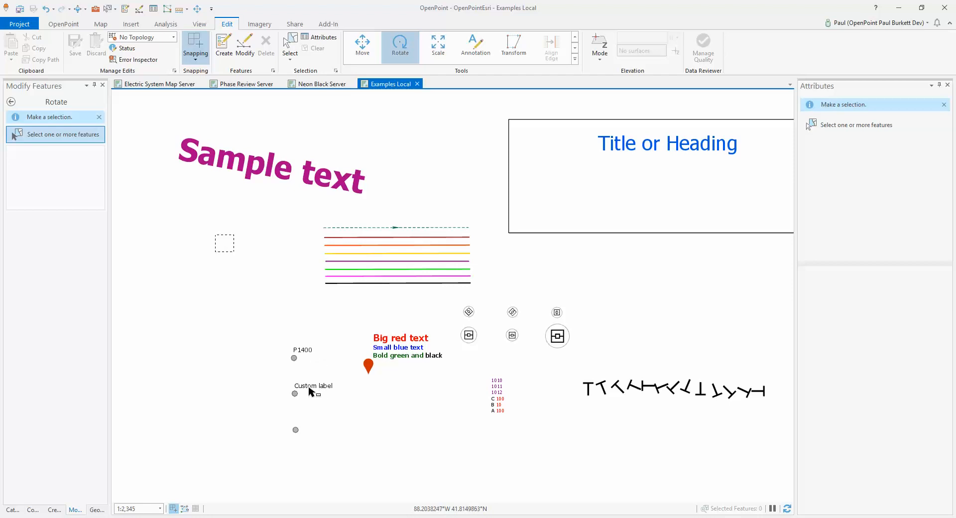
pyautogui.click(294, 393)
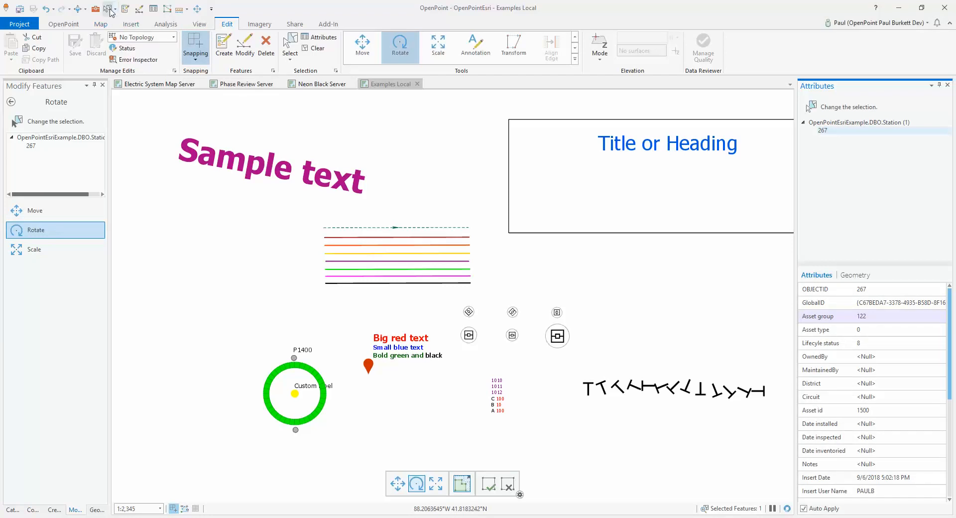
pyautogui.click(109, 10)
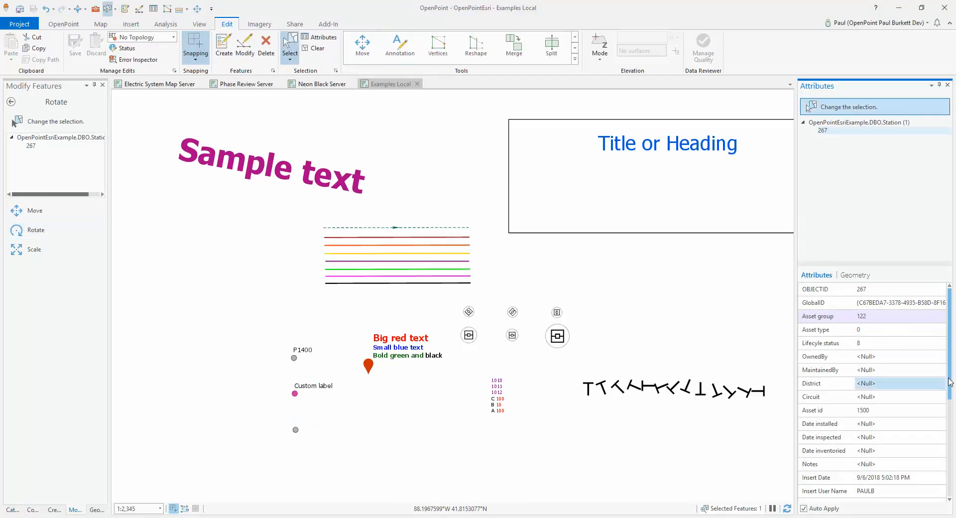
pyautogui.moveTo(950, 375); pyautogui.dragTo(950, 411)
pyautogui.click(886, 463)
pyautogui.click(896, 464)
pyautogui.click(905, 463)
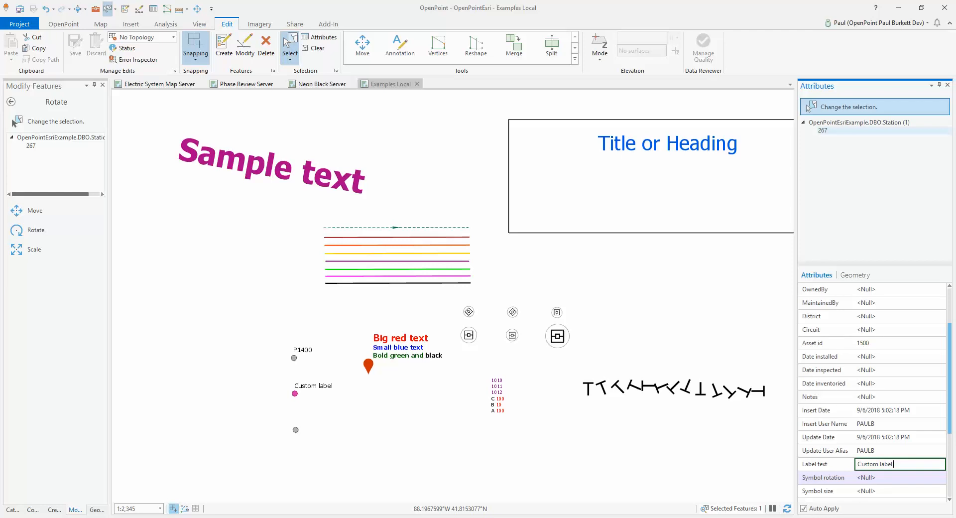
pyautogui.write('1234')
pyautogui.press('Tab')
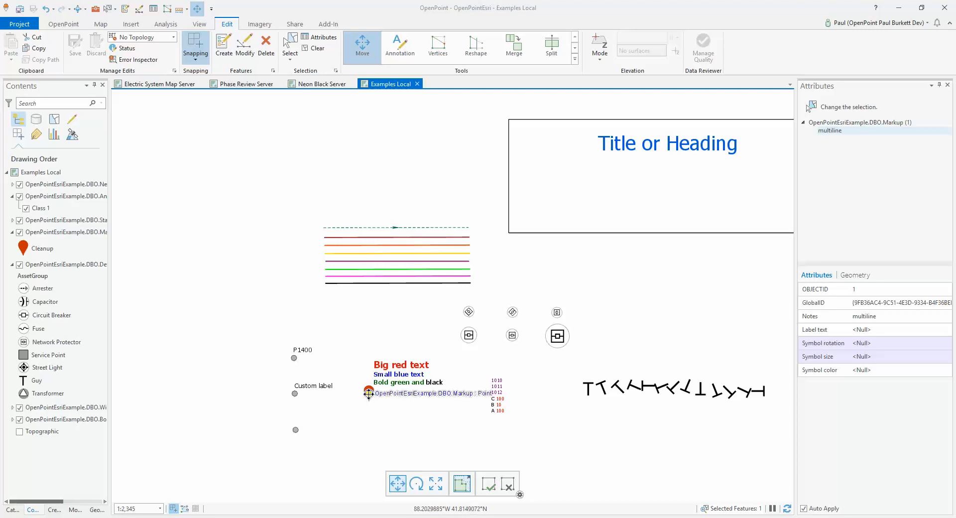
# Step: Move the Cleanup markup pin straight up to just left of the multicoloured text's original position and finish the move
pyautogui.moveTo(368, 392); pyautogui.dragTo(367, 367)
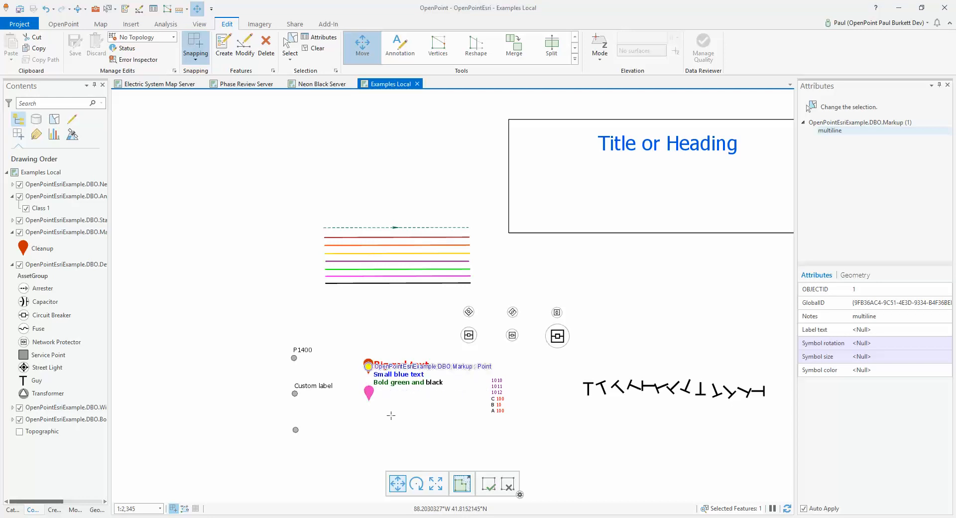
pyautogui.click(488, 483)
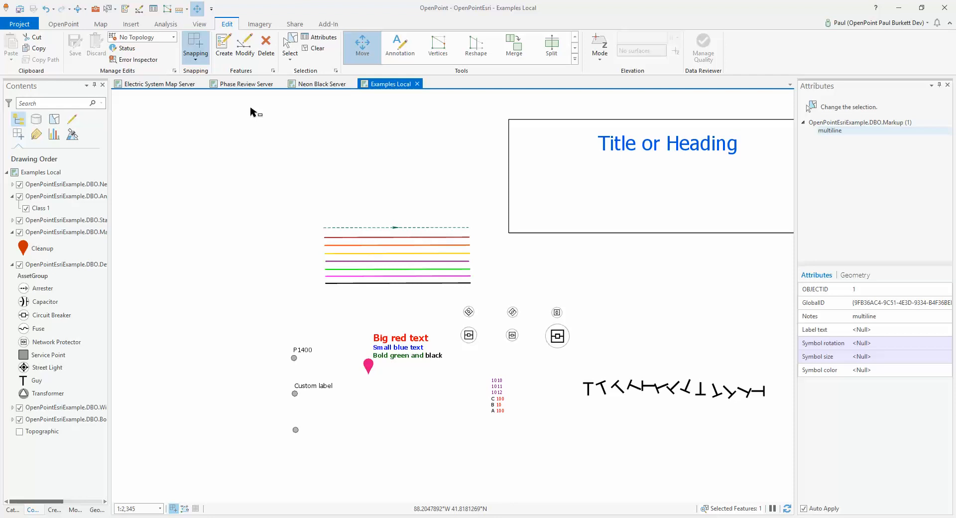
# Step: Create a horizontal Class 1 annotation reading "Sample text" in the empty area above and left of the coloured lines
pyautogui.click(224, 47)
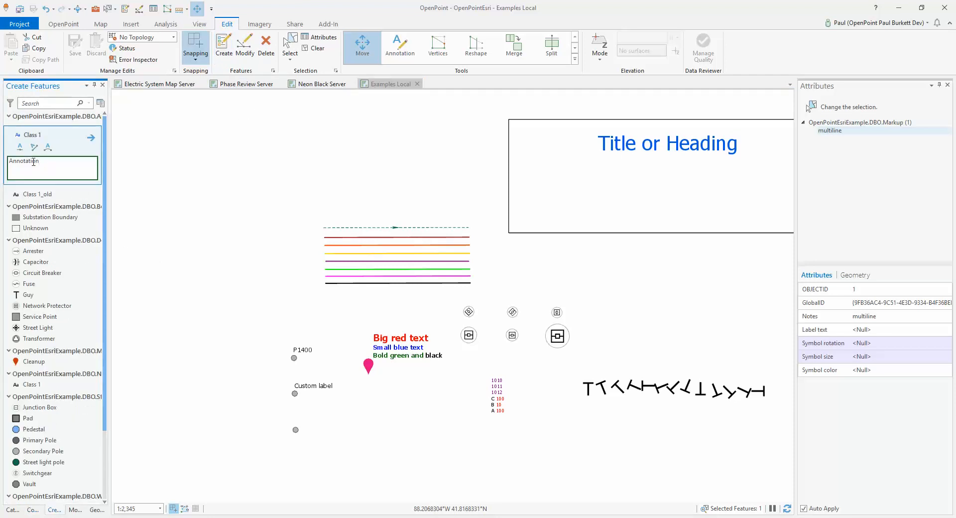
pyautogui.moveTo(47, 166); pyautogui.dragTo(8, 161)
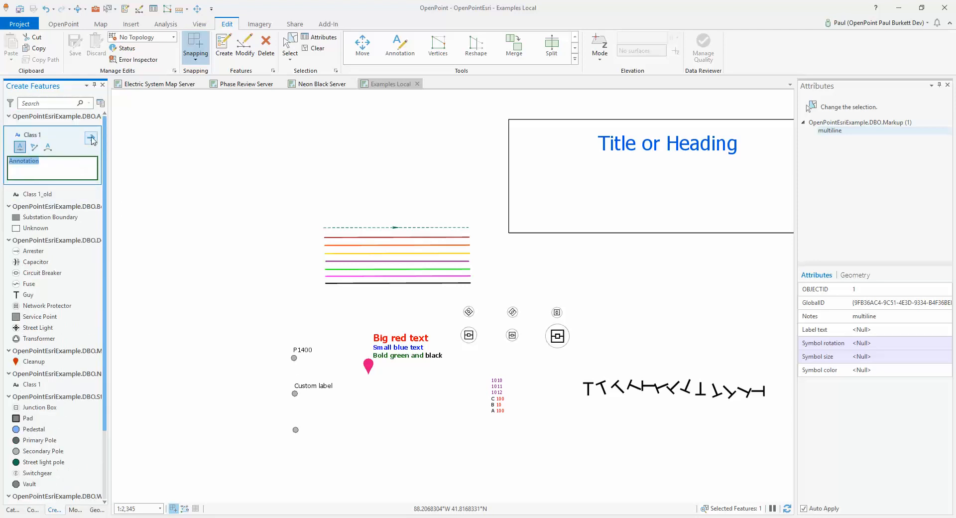
pyautogui.click(43, 163)
pyautogui.moveTo(43, 162); pyautogui.dragTo(10, 163)
pyautogui.write('Sample text')
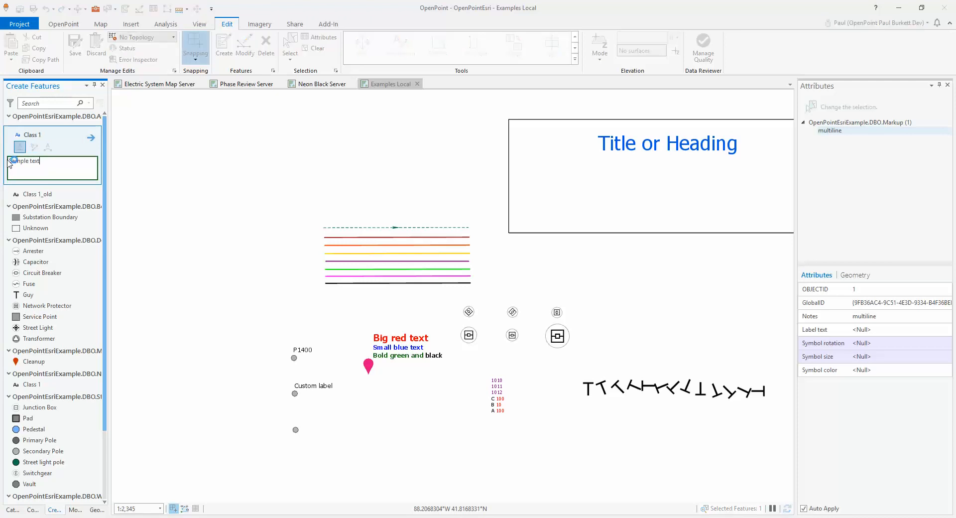
pyautogui.click(93, 140)
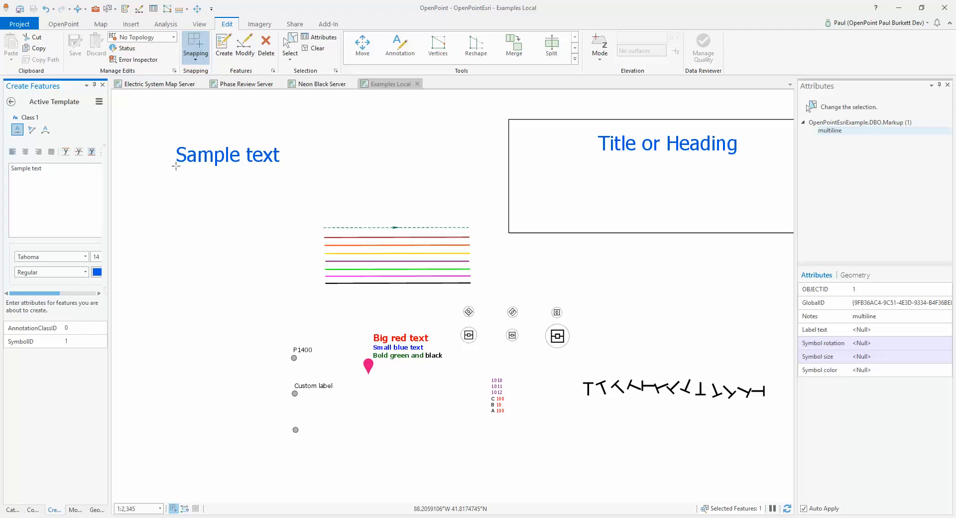
pyautogui.click(176, 166)
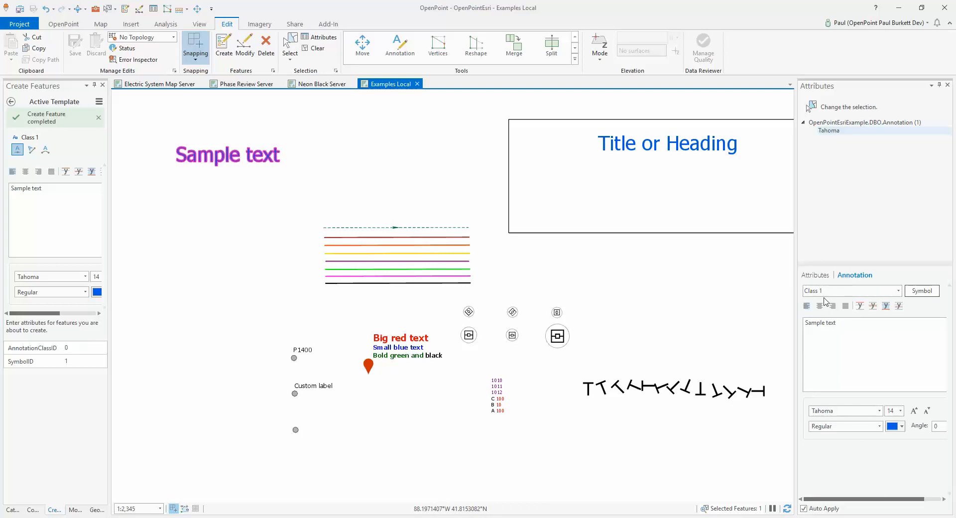
# Step: Set the "Sample text" annotation's font size to 22 and its colour to dark magenta
pyautogui.click(829, 130)
pyautogui.click(900, 411)
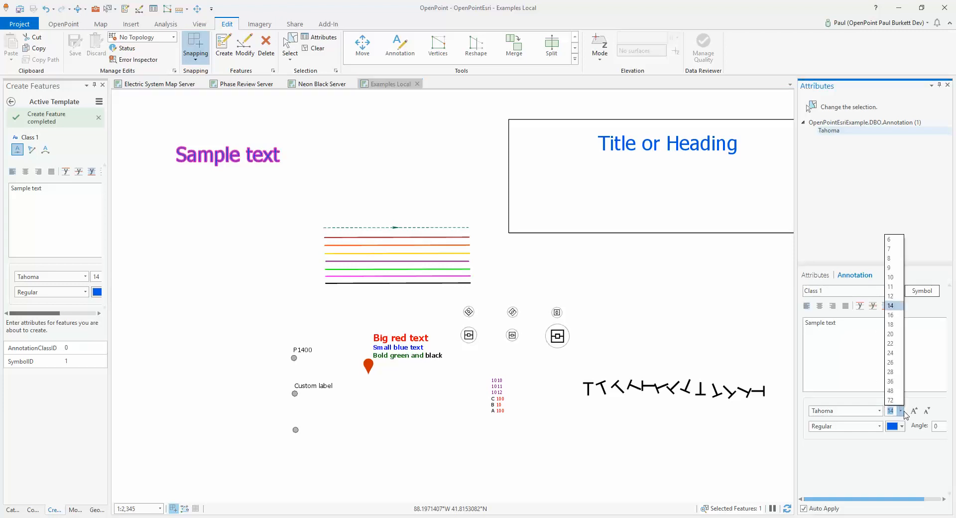
pyautogui.click(896, 362)
pyautogui.click(901, 427)
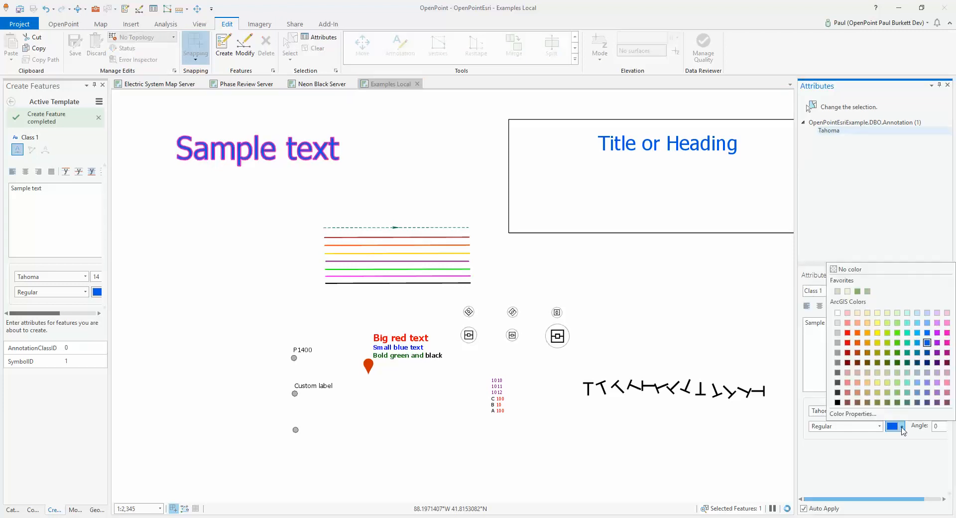
pyautogui.click(947, 353)
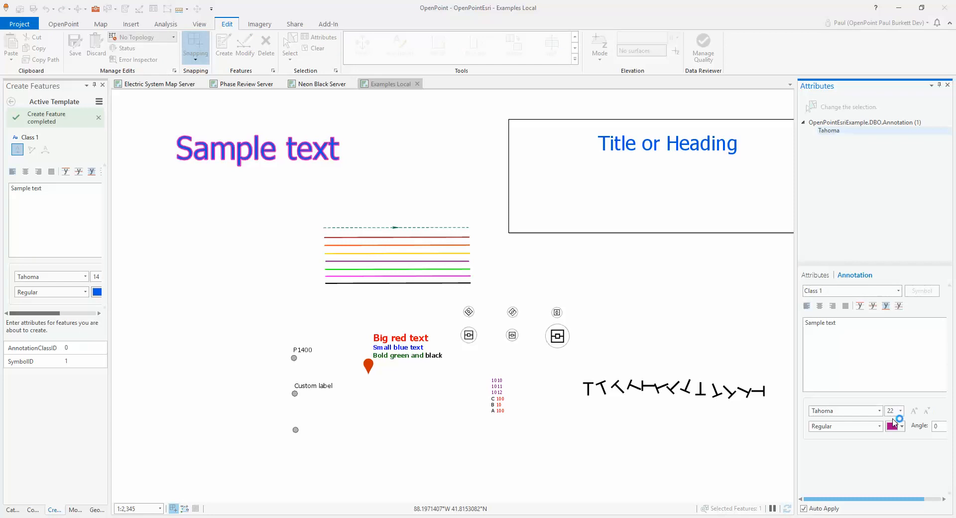
# Step: Set the "Sample text" annotation's font style to Bold and browse the font choices, keeping Tahoma
pyautogui.click(878, 425)
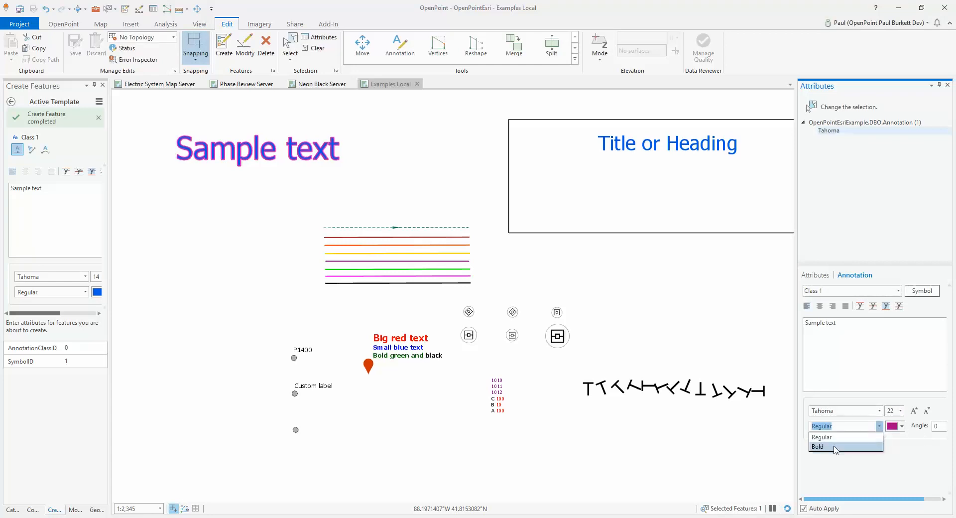
pyautogui.click(835, 446)
pyautogui.click(878, 411)
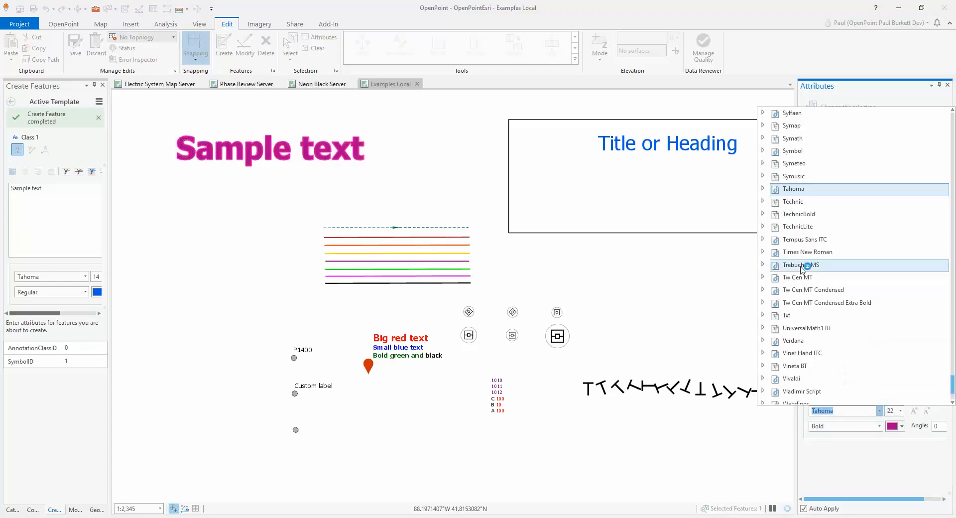
pyautogui.click(853, 469)
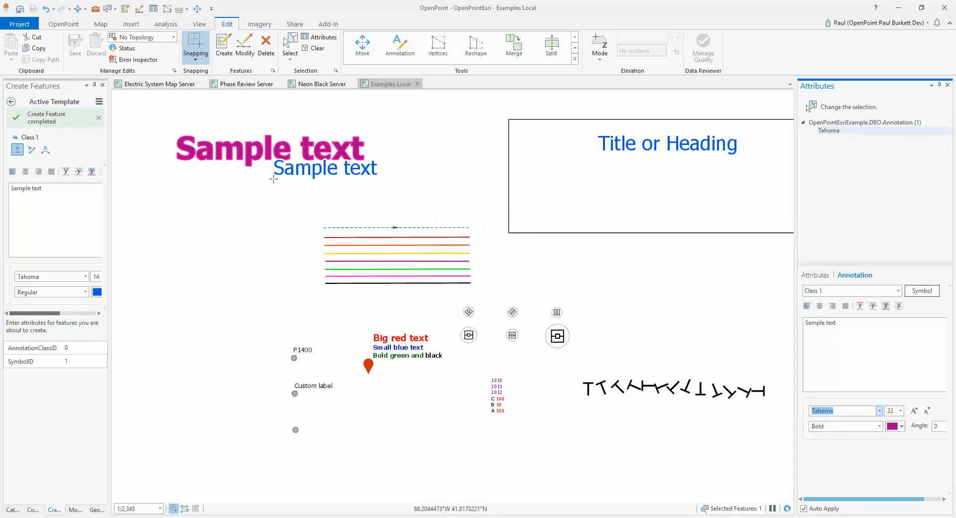
# Step: Select the "Sample text" annotation, rotate it clockwise to an angle of about 349.5 degrees and finish the rotation
pyautogui.click(107, 12)
pyautogui.moveTo(270, 172); pyautogui.dragTo(230, 139)
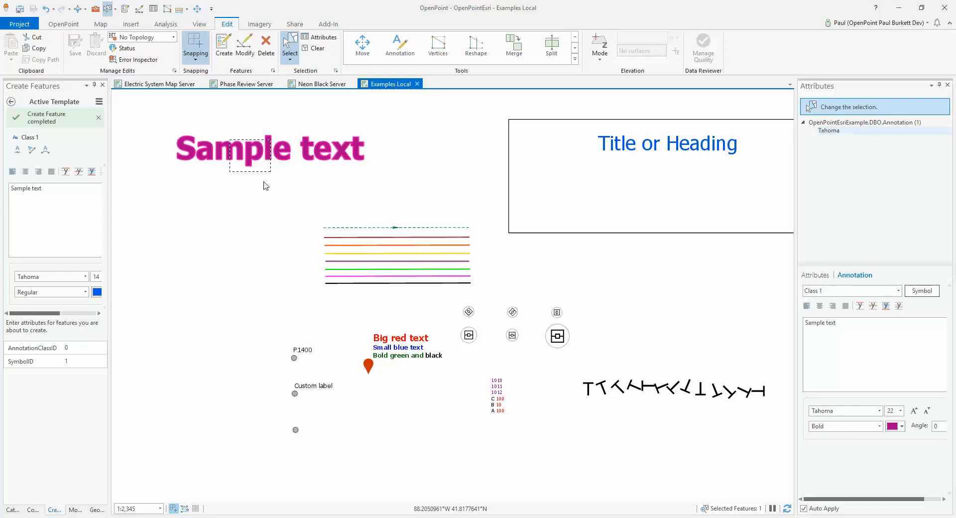
pyautogui.click(245, 46)
pyautogui.click(27, 158)
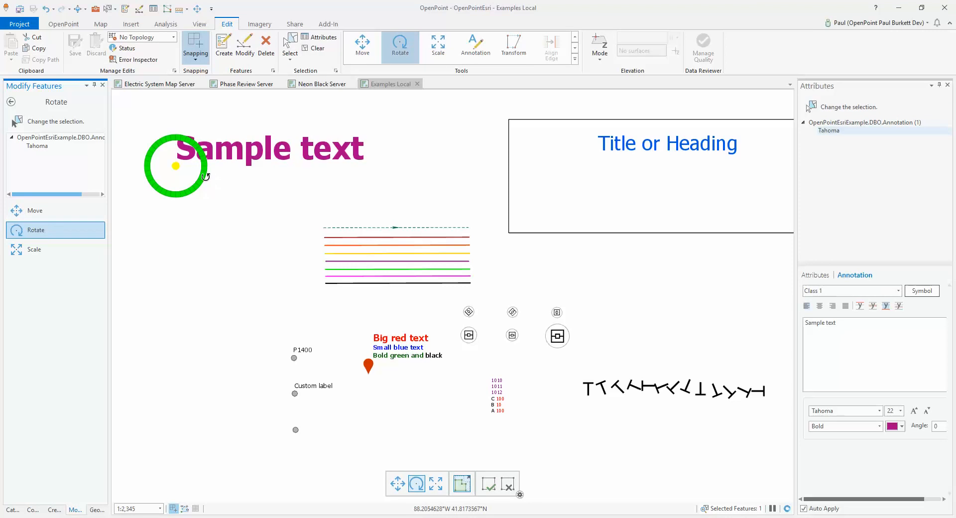
pyautogui.moveTo(203, 177)
pyautogui.mouseDown()
pyautogui.moveTo(182, 203)
pyautogui.moveTo(145, 213)
pyautogui.moveTo(217, 188)
pyautogui.mouseUp()
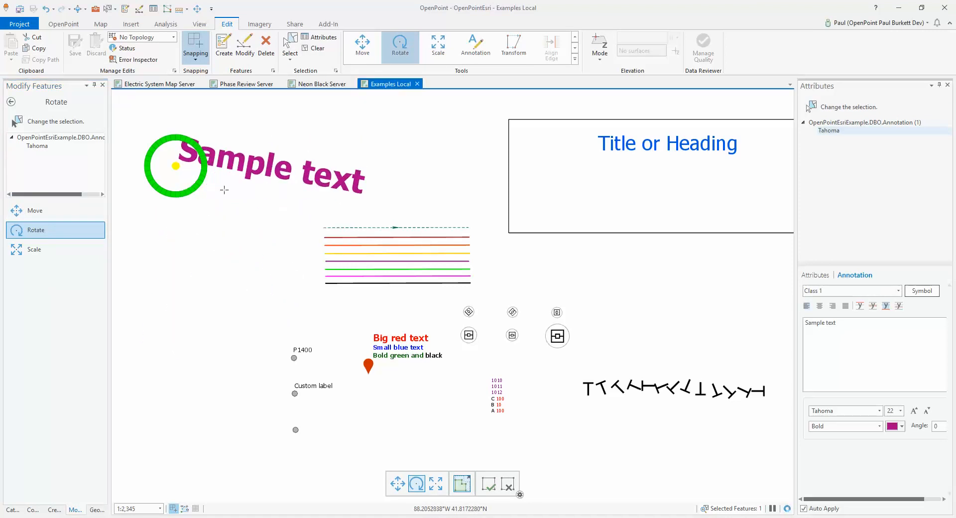
pyautogui.click(488, 483)
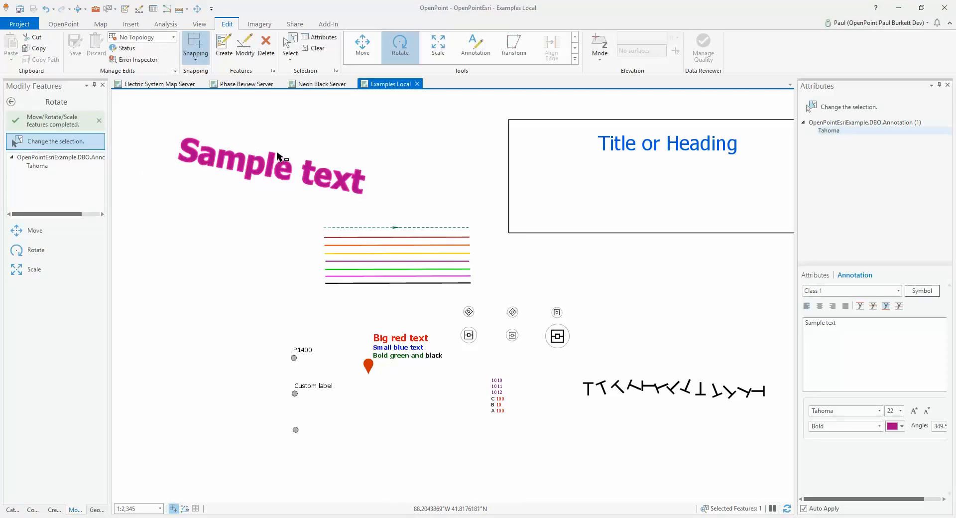
# Step: Deselect the annotation and extend the "Custom label" station point's label text to "Custom label 1234"
pyautogui.moveTo(215, 235); pyautogui.dragTo(234, 252)
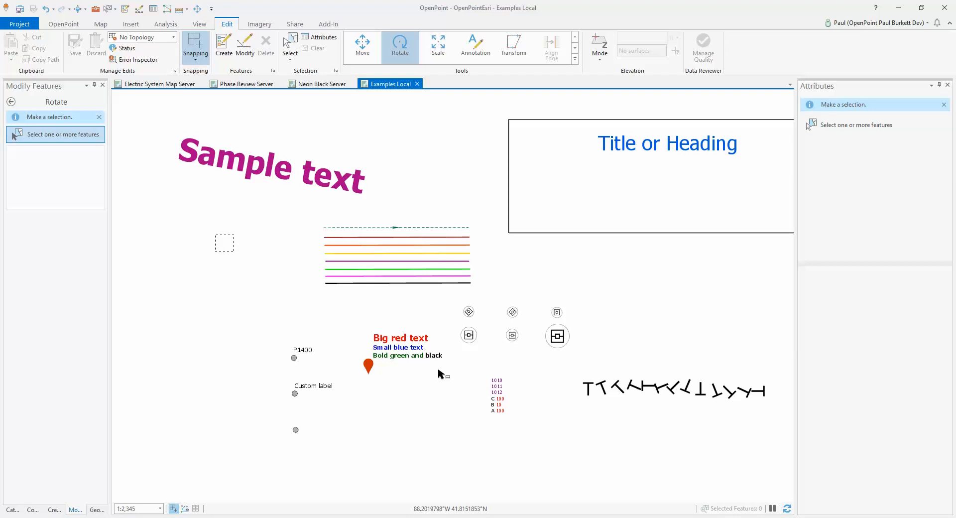
pyautogui.click(293, 396)
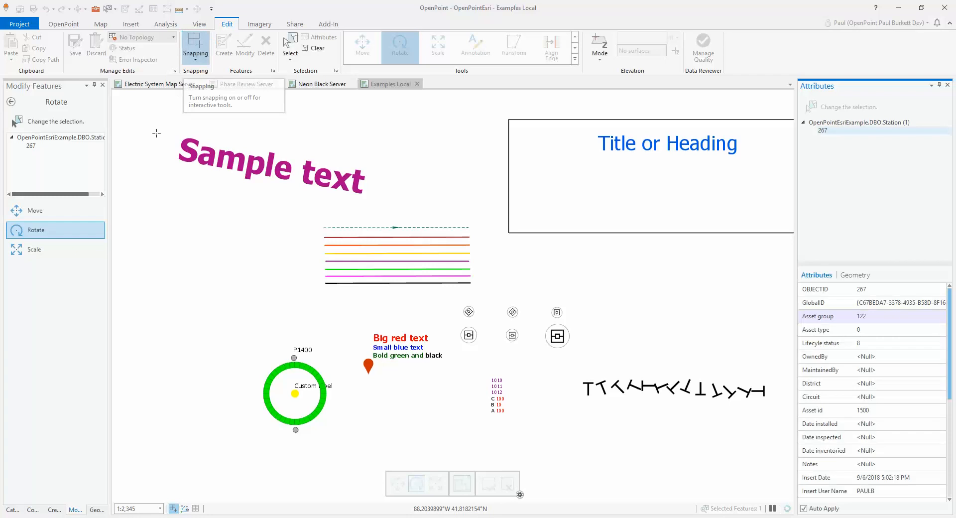
pyautogui.click(107, 8)
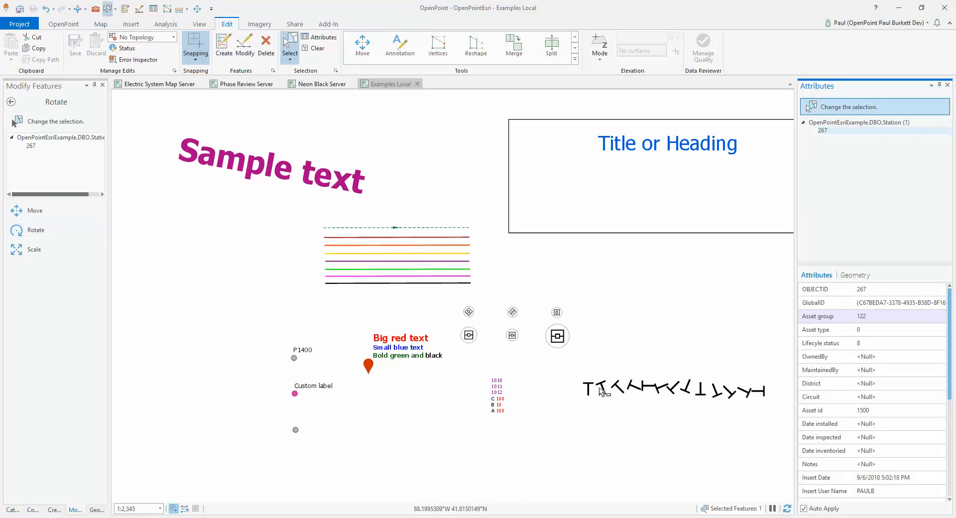
pyautogui.moveTo(950, 383); pyautogui.dragTo(951, 411)
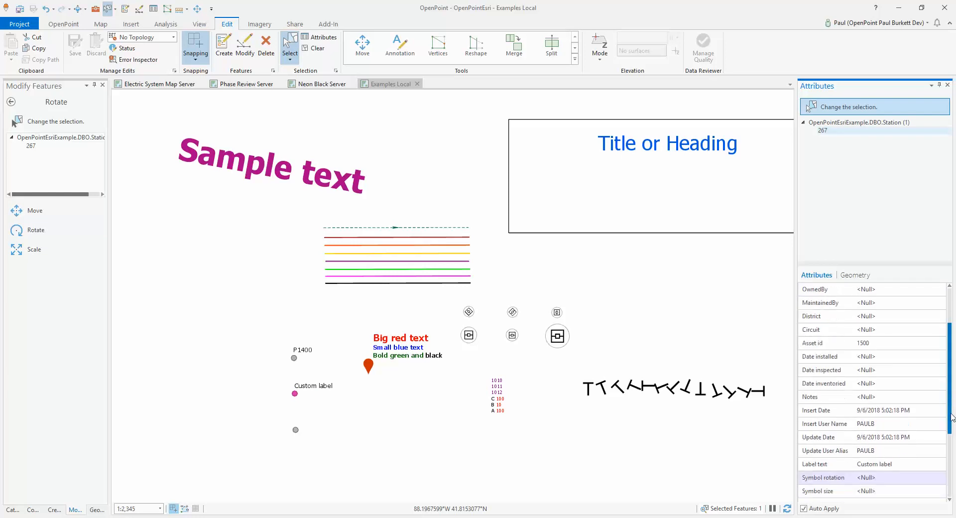
pyautogui.click(905, 463)
pyautogui.click(905, 464)
pyautogui.write('1234')
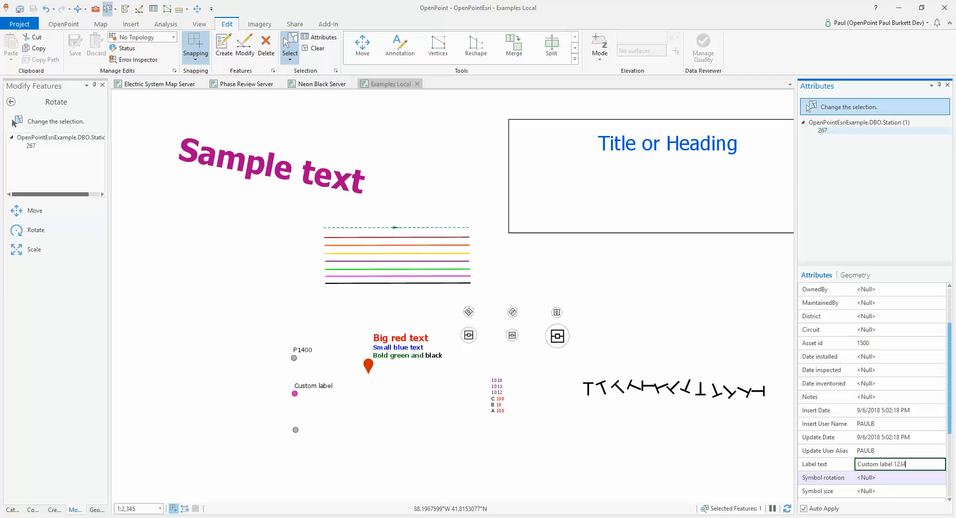
pyautogui.press('Tab')
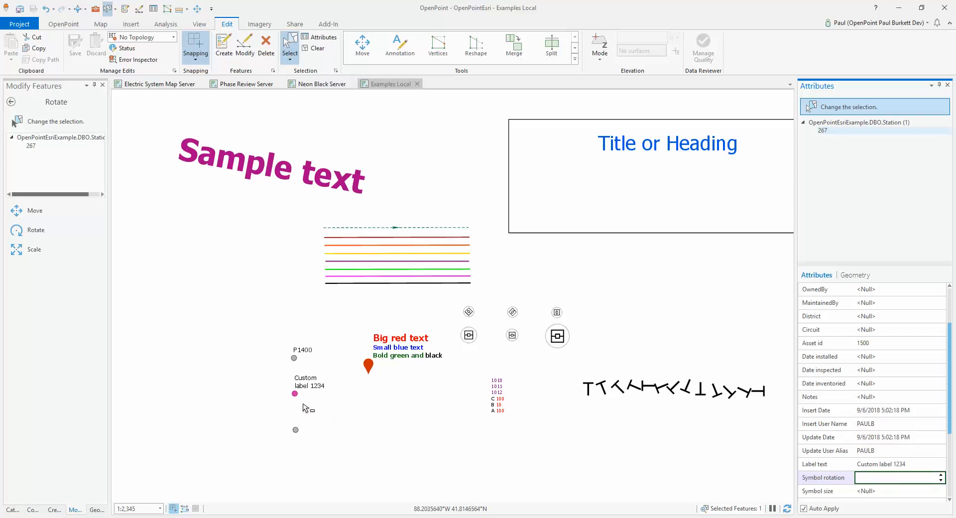